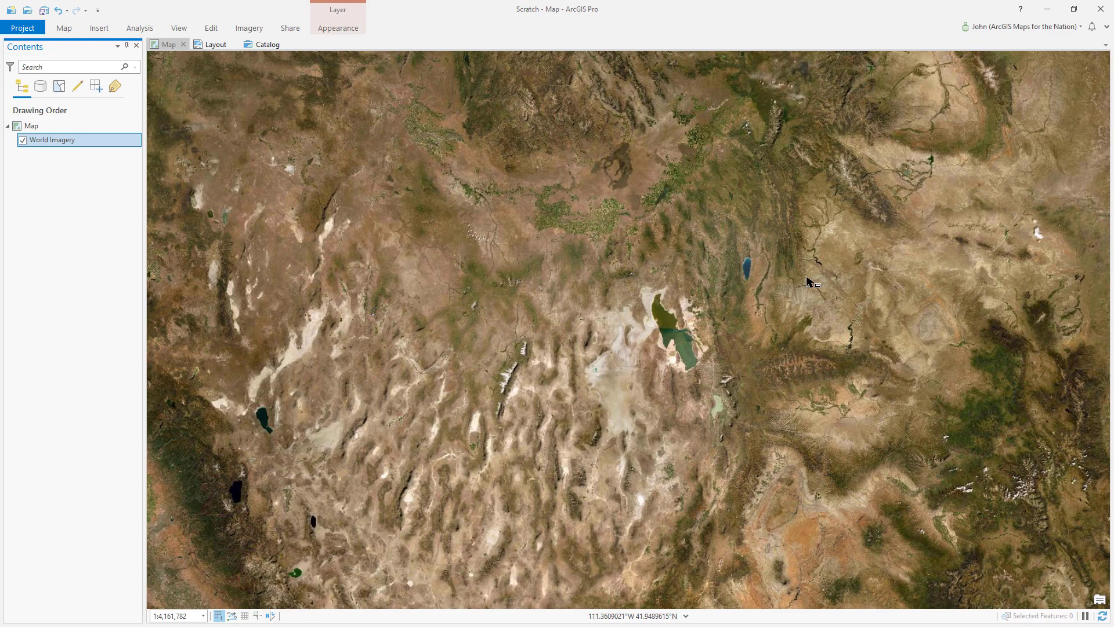
Add a graphics layer to the map.
scroll(783, 264, "up", 3)
scroll(835, 210, "up", 3)
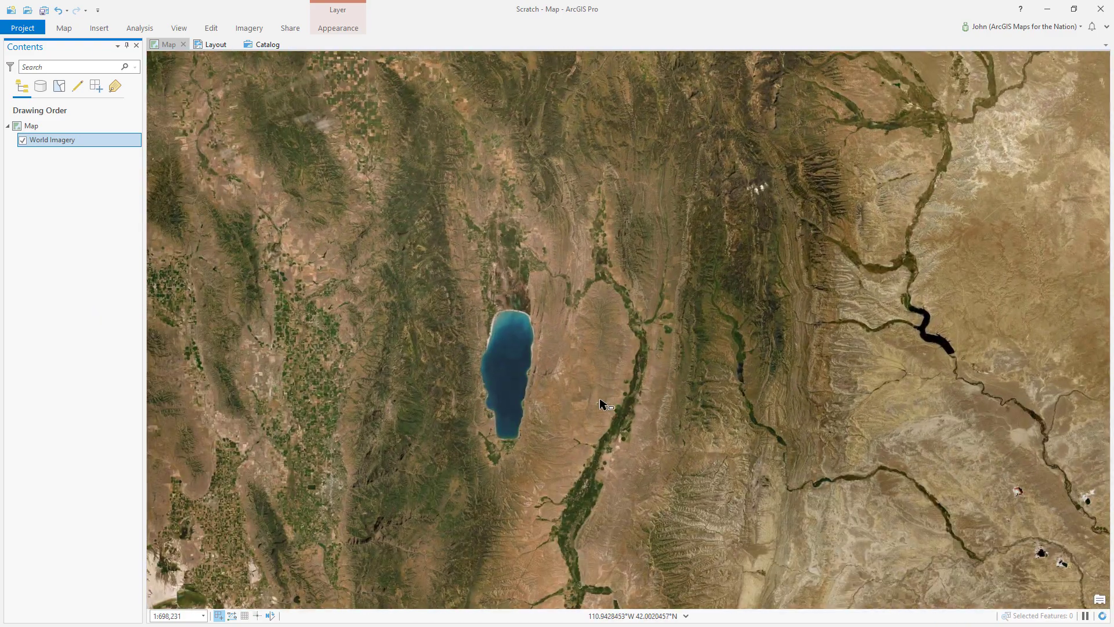
scroll(566, 499, "up", 2)
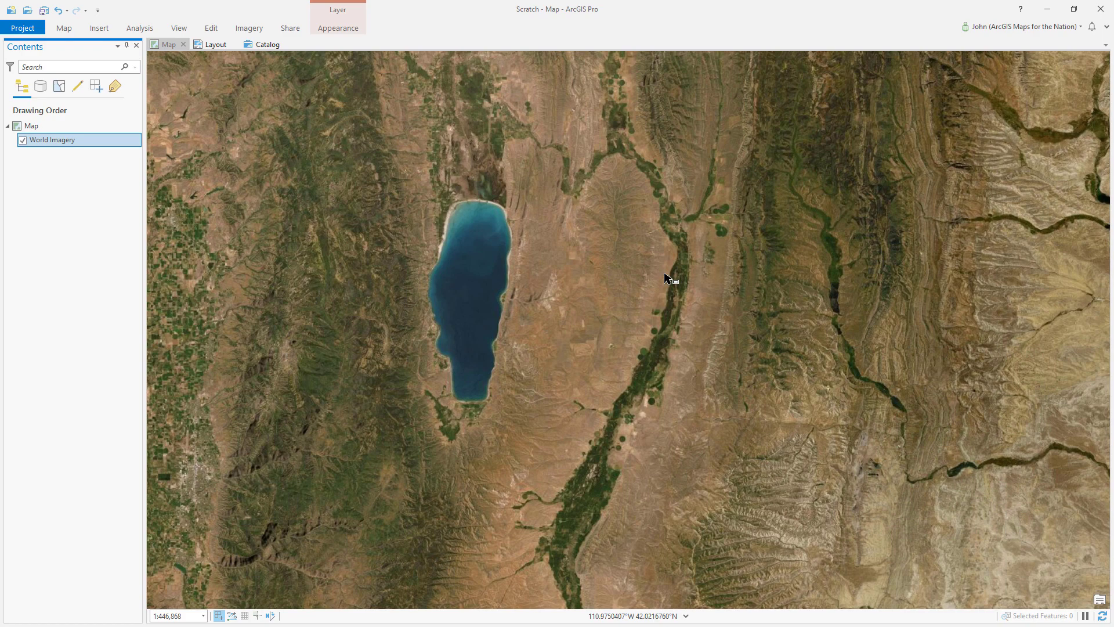
left_click_drag(664, 272, 626, 249)
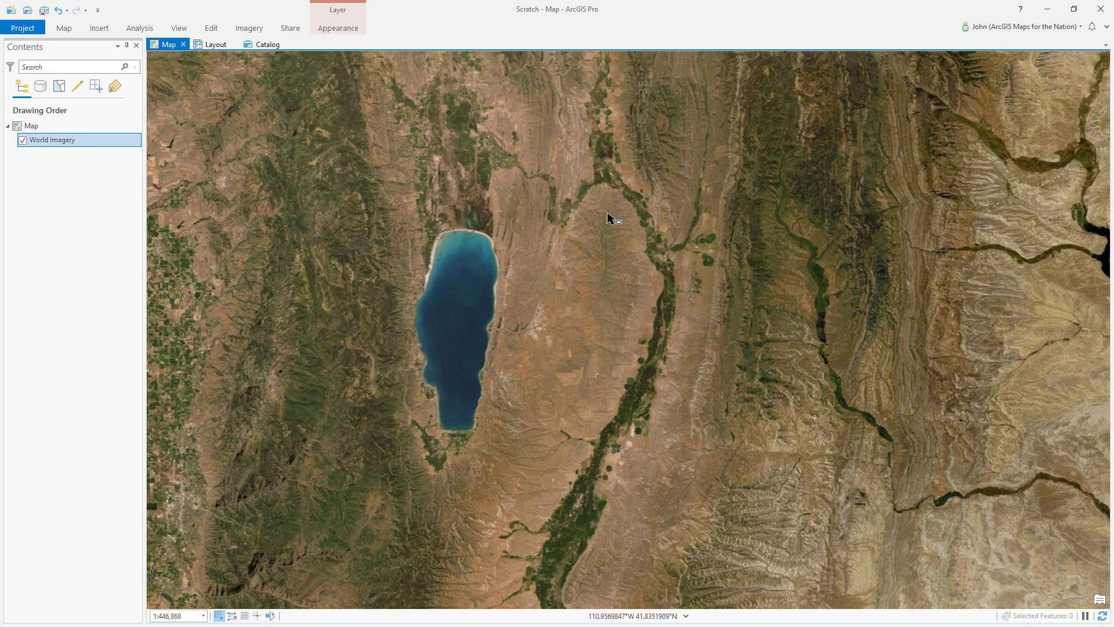
left_click(69, 298)
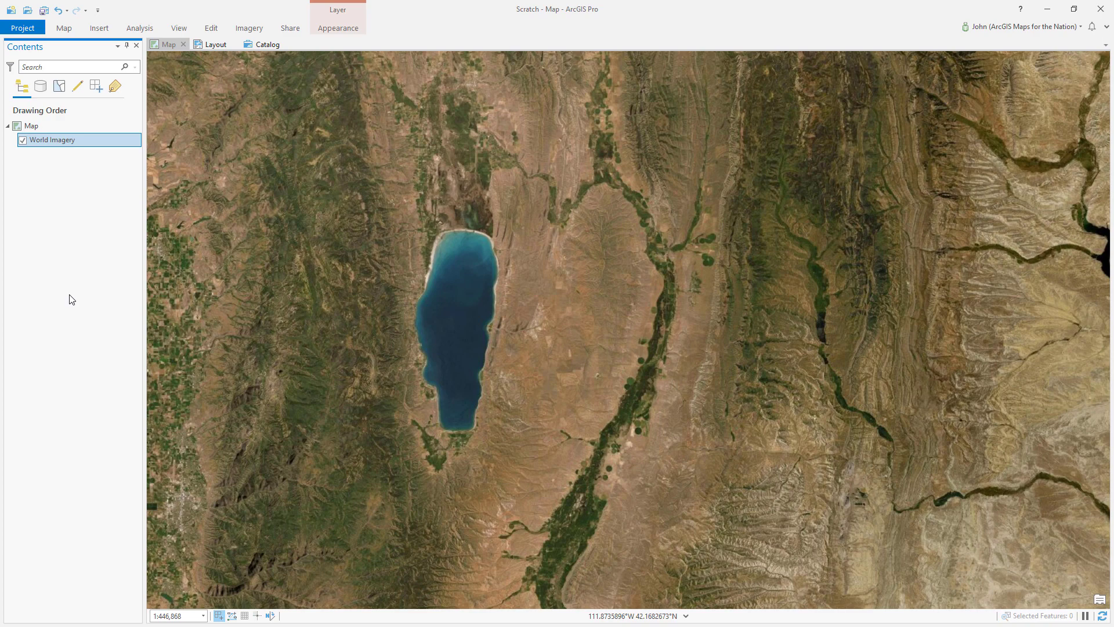
left_click(63, 28)
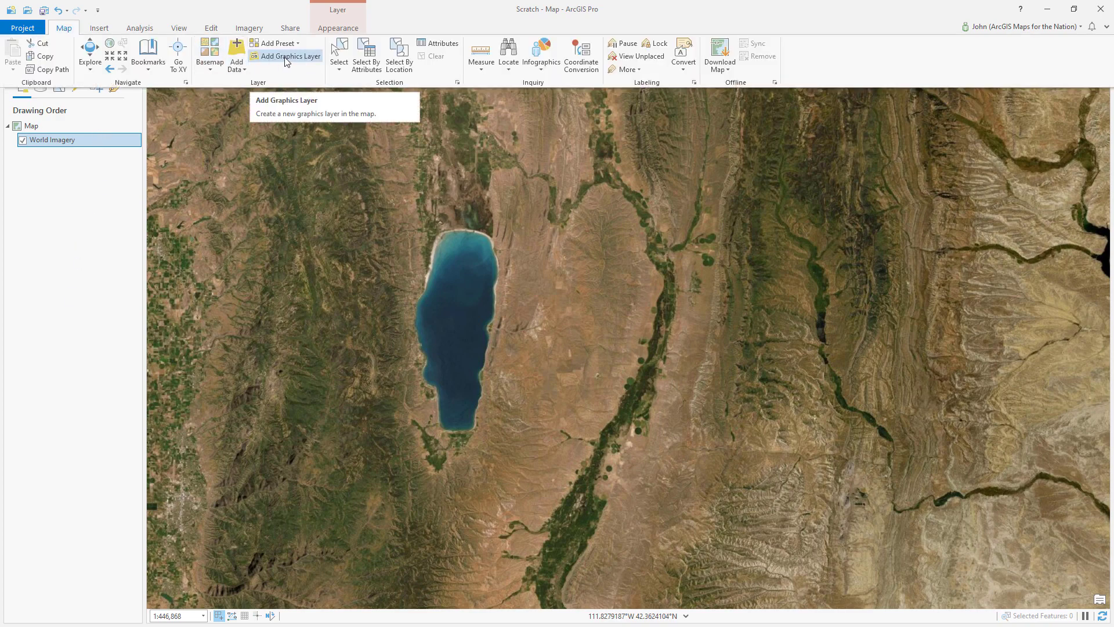
left_click(286, 56)
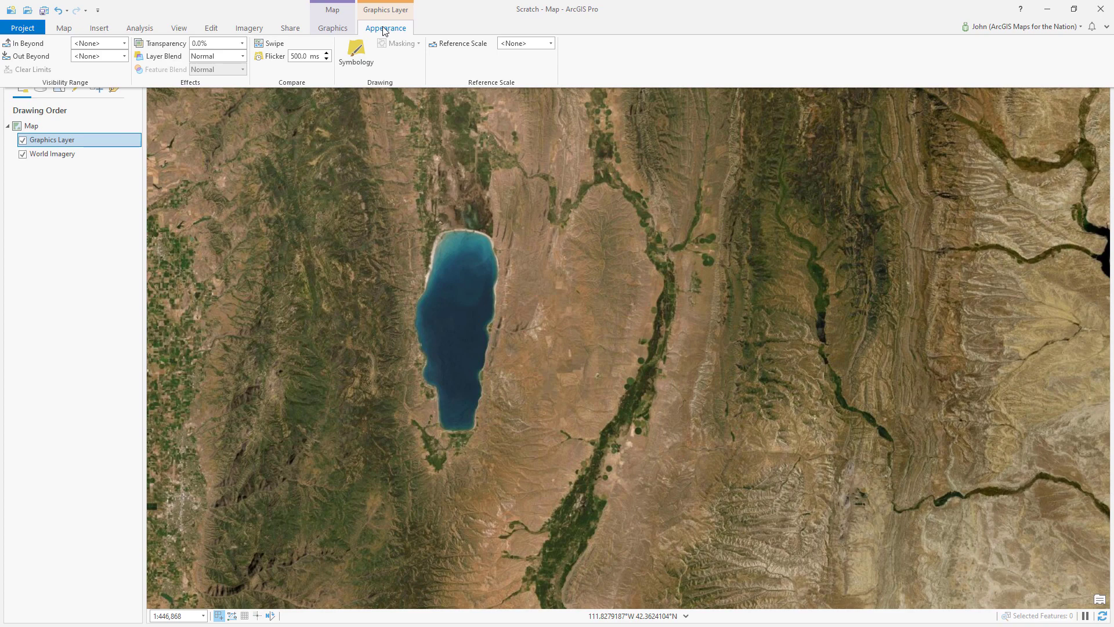
Draw a circle graphic large enough to enclose the blue lake and move it so it is centred on the lake.
left_click(336, 29)
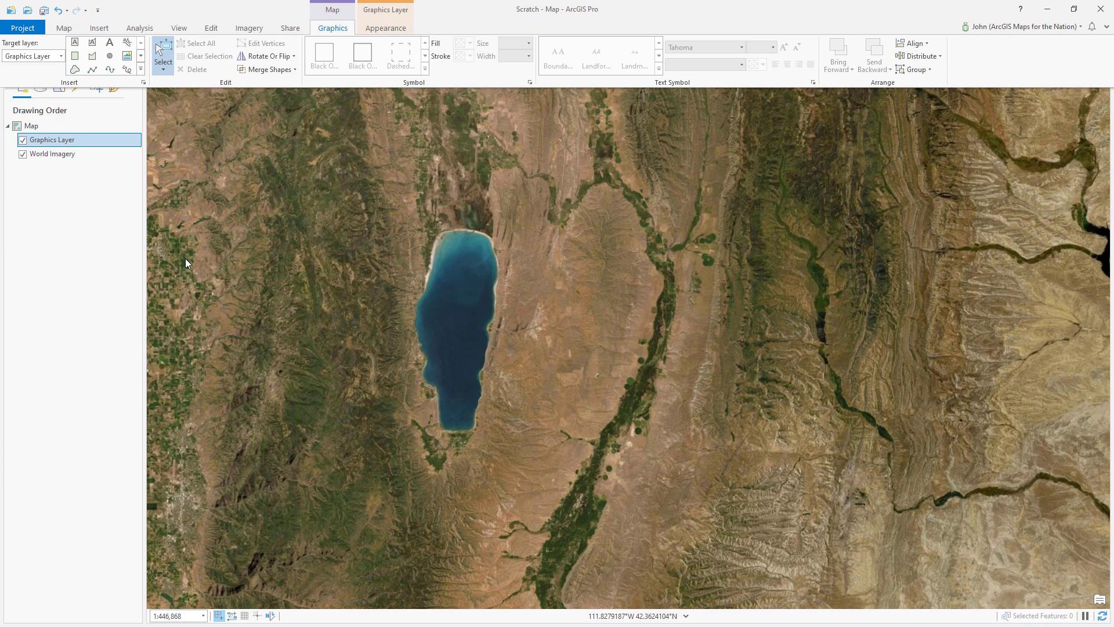
left_click(141, 55)
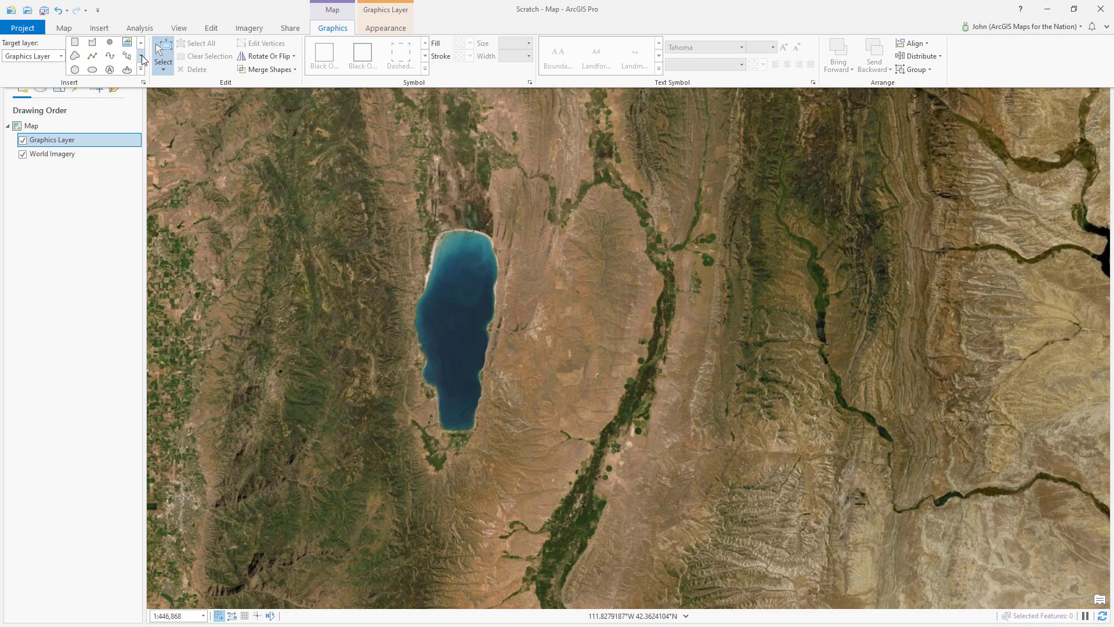
left_click(75, 67)
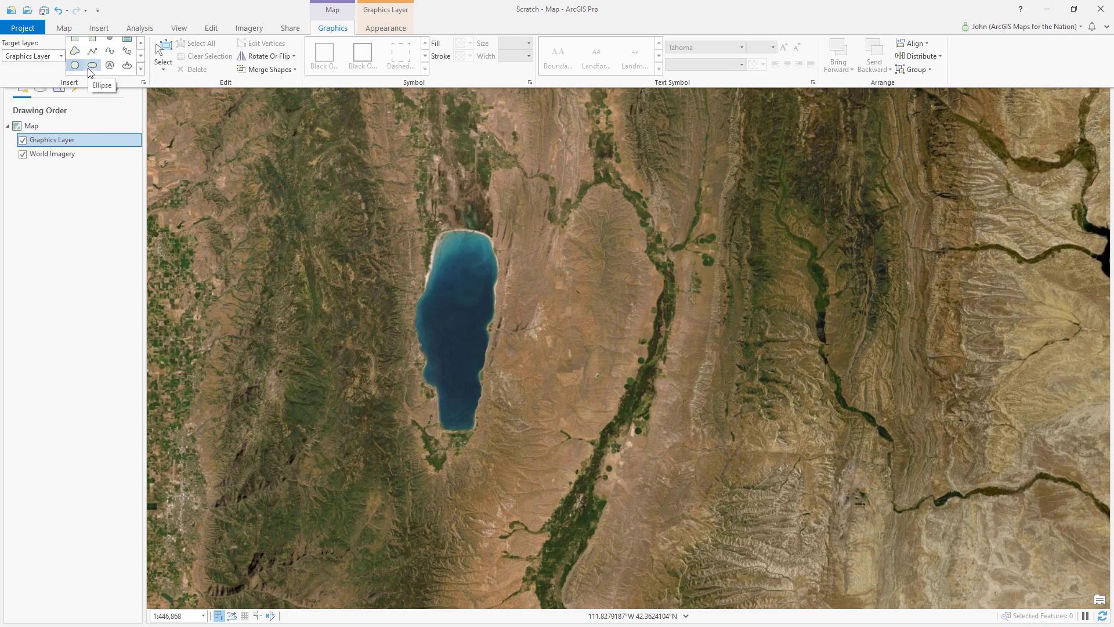
left_click(88, 284)
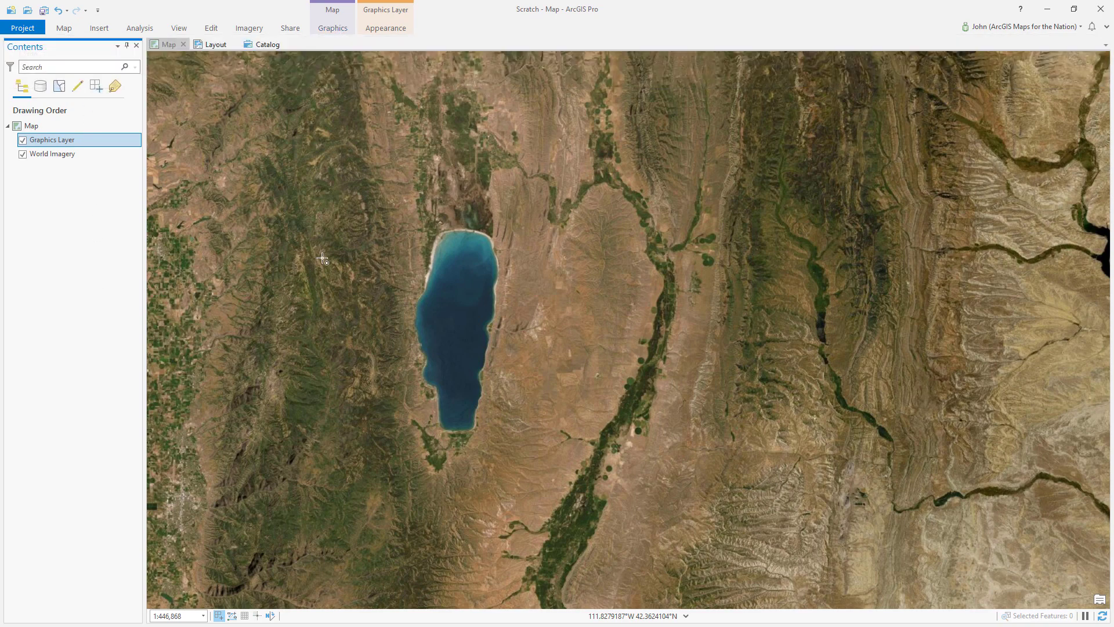
left_click(332, 190)
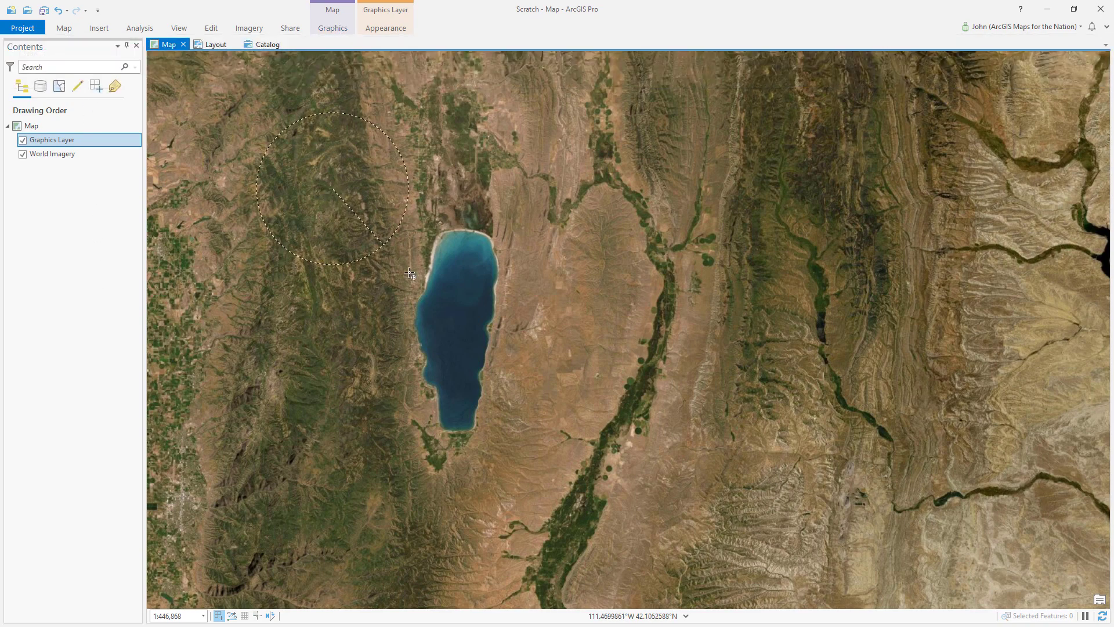
left_click(425, 303)
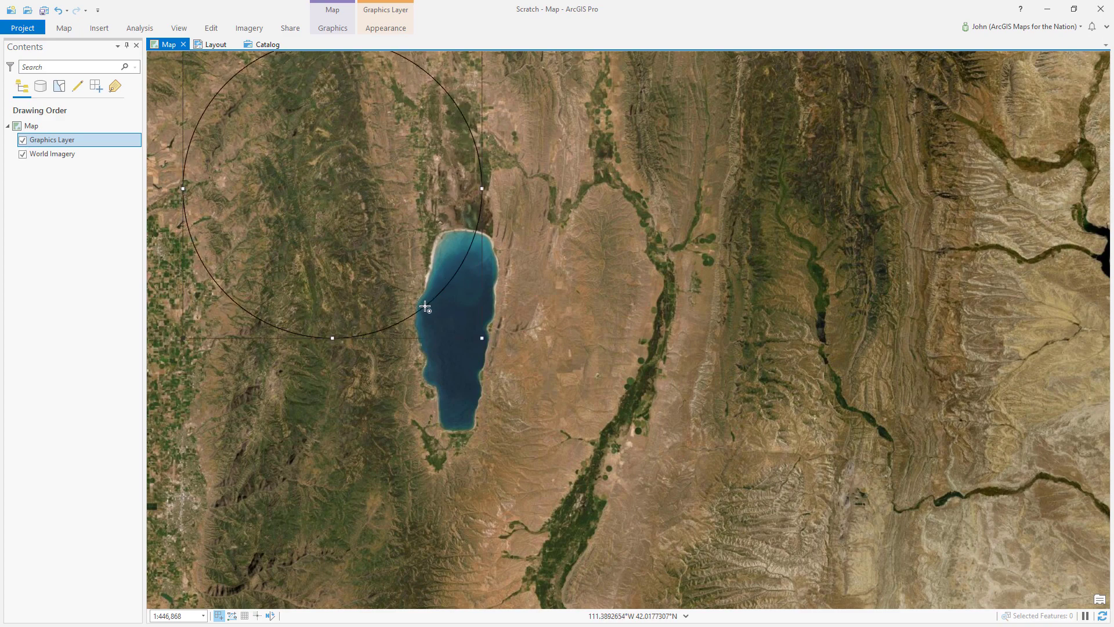
left_click_drag(456, 287, 577, 423)
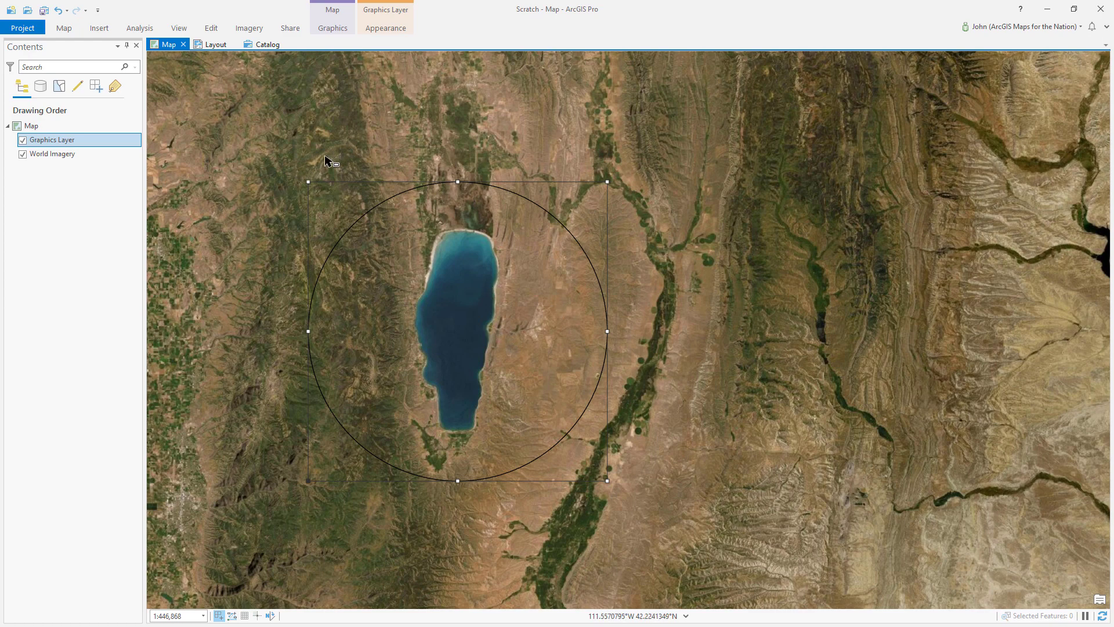
Examine the circle graphic around the lake at several map scales, from regional extent down to close-up.
scroll(253, 281, "down", 4)
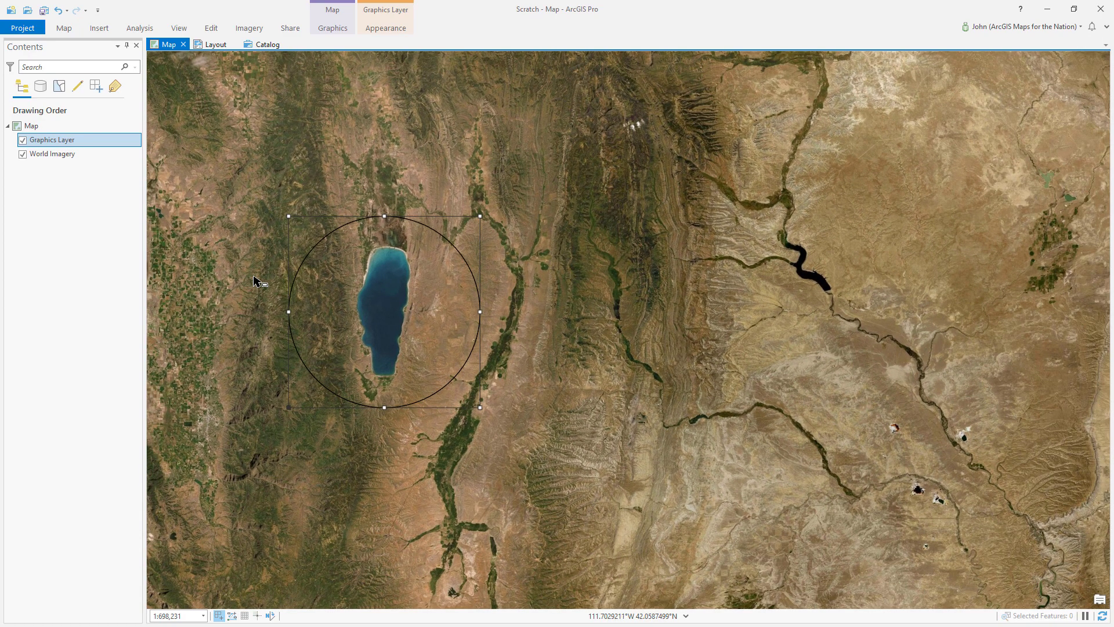
scroll(253, 281, "down", 1)
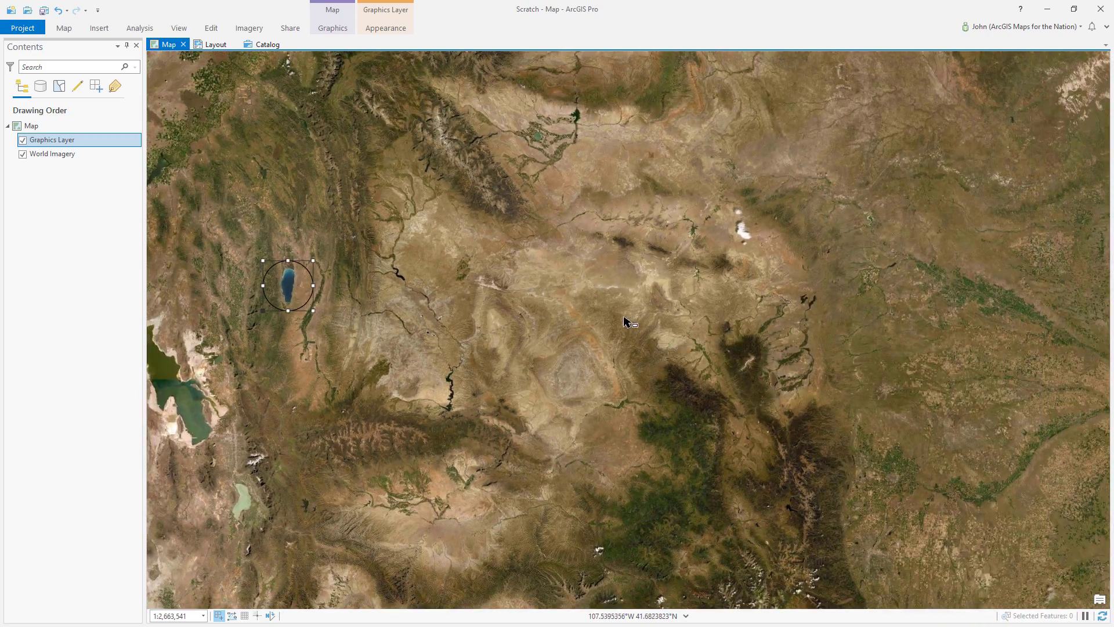
left_click_drag(726, 320, 820, 350)
left_click_drag(723, 348, 793, 350)
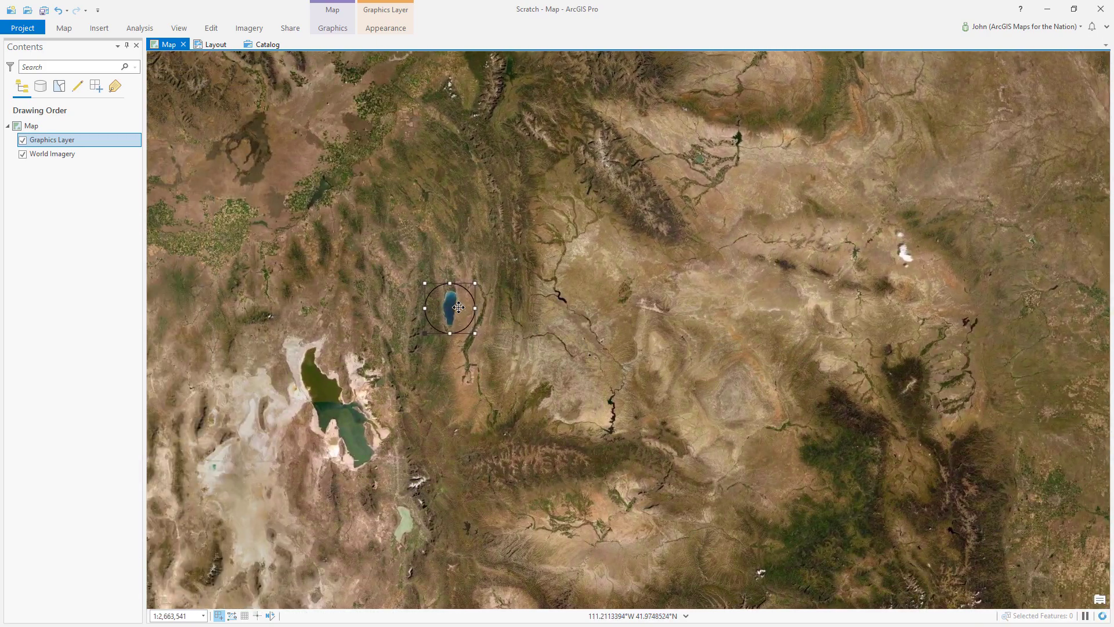
scroll(450, 299, "up", 1)
scroll(450, 299, "up", 3)
scroll(451, 350, "up", 2)
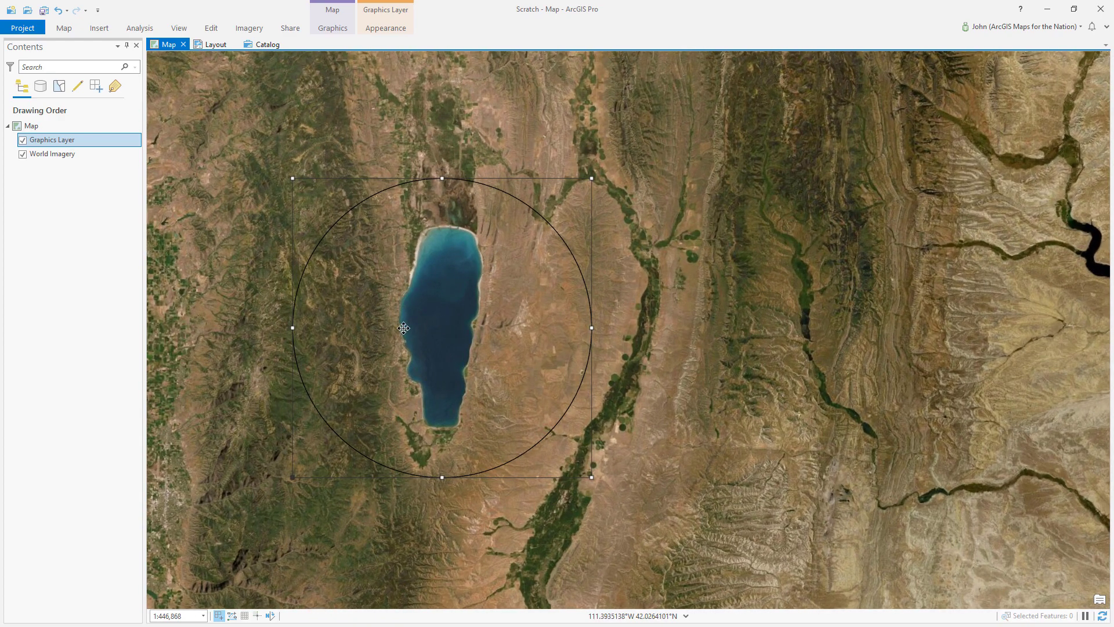
scroll(392, 318, "down", 3)
scroll(379, 343, "down", 5)
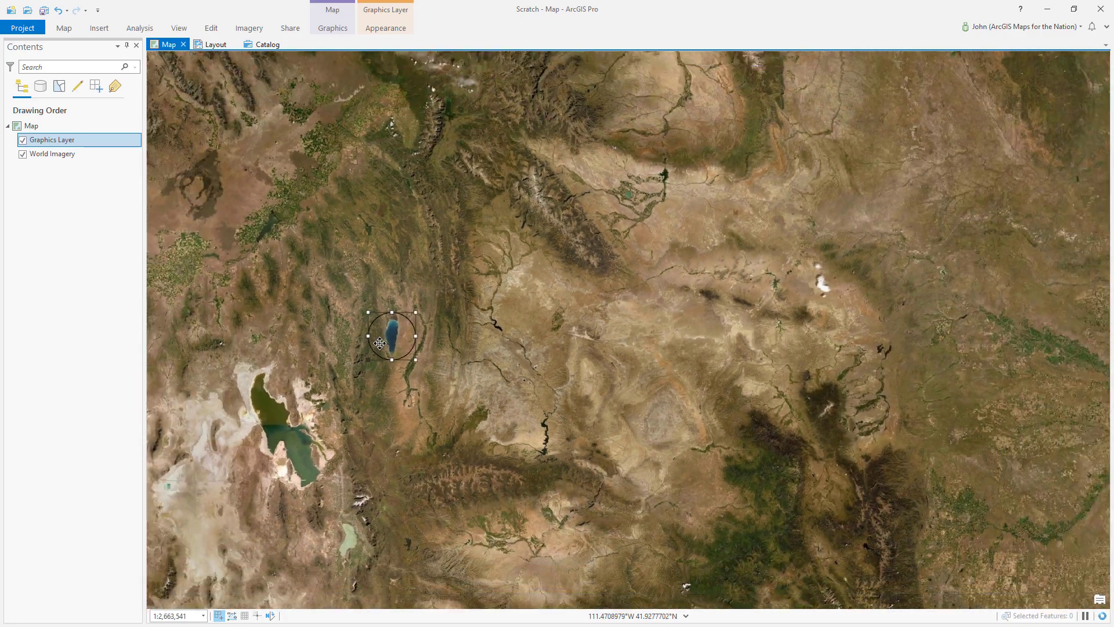
scroll(391, 342, "up", 8)
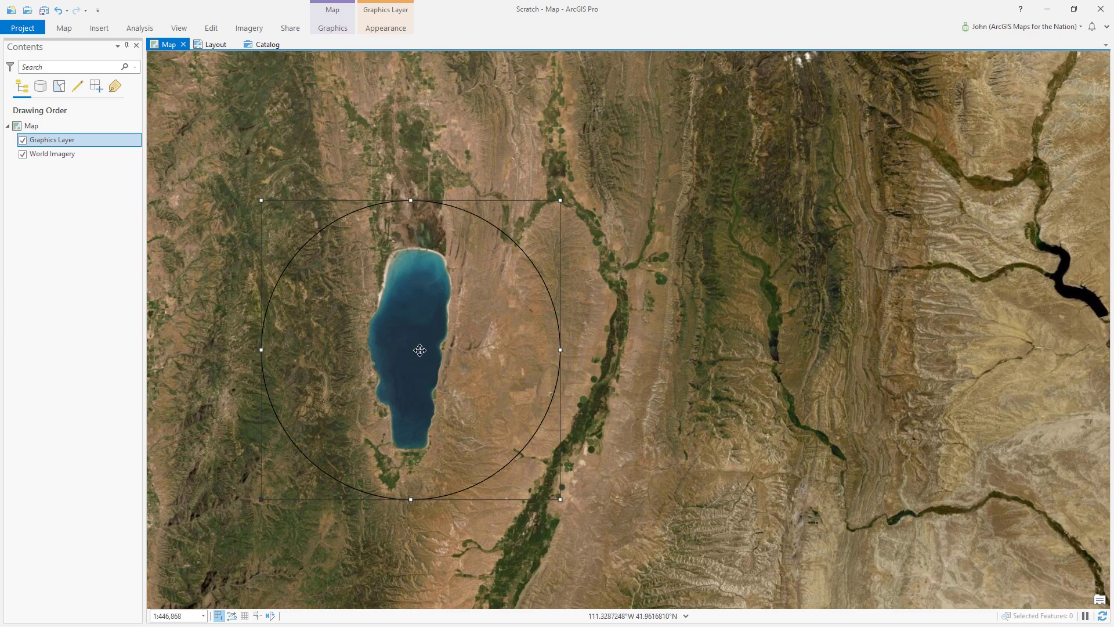
scroll(417, 360, "up", 2)
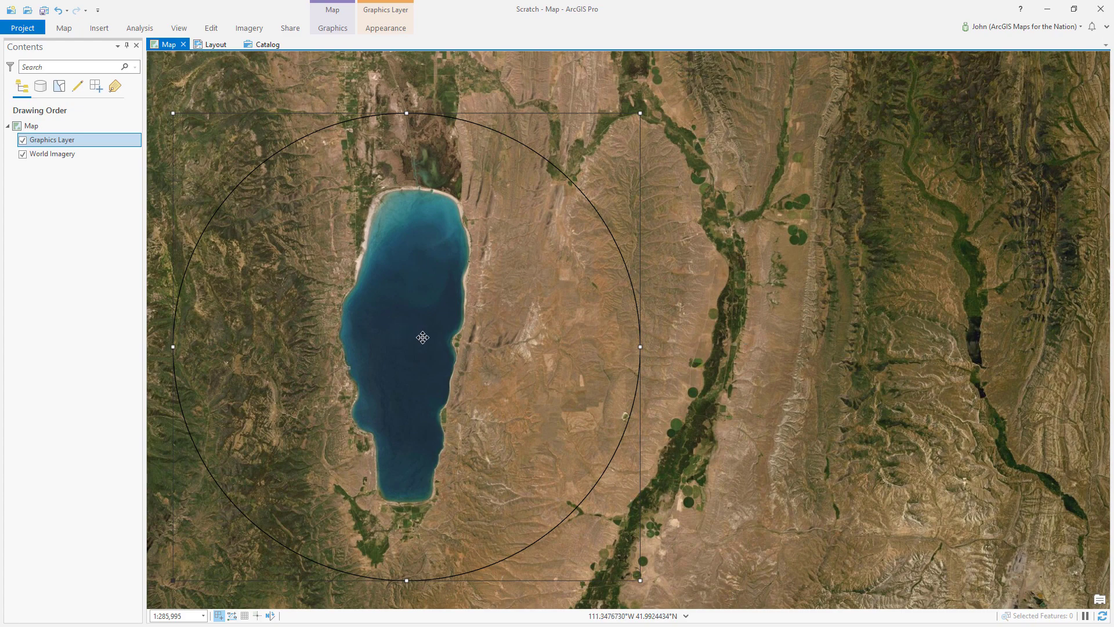
scroll(714, 366, "down", 1)
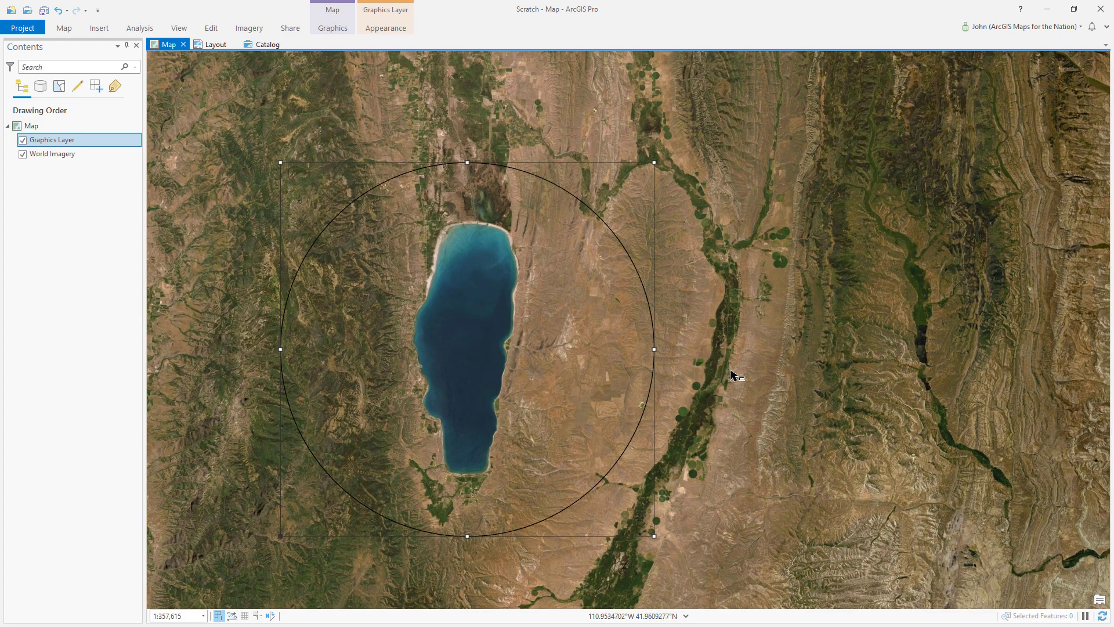
left_click_drag(730, 372, 731, 361)
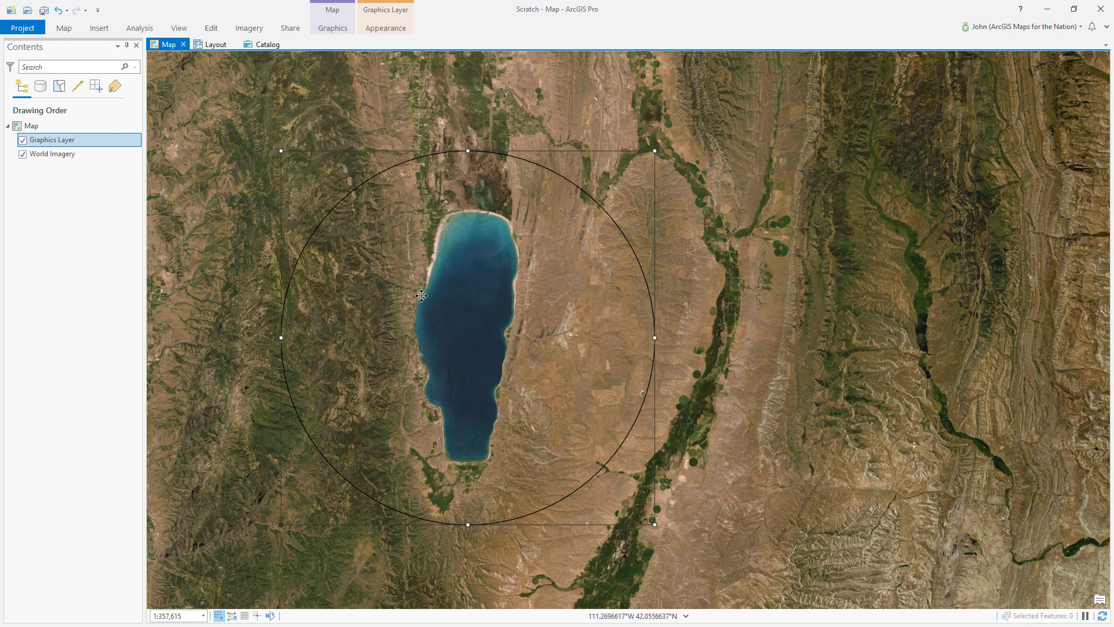
Open the circle's symbol layer properties and turn off its solid fill layer.
right_click(383, 172)
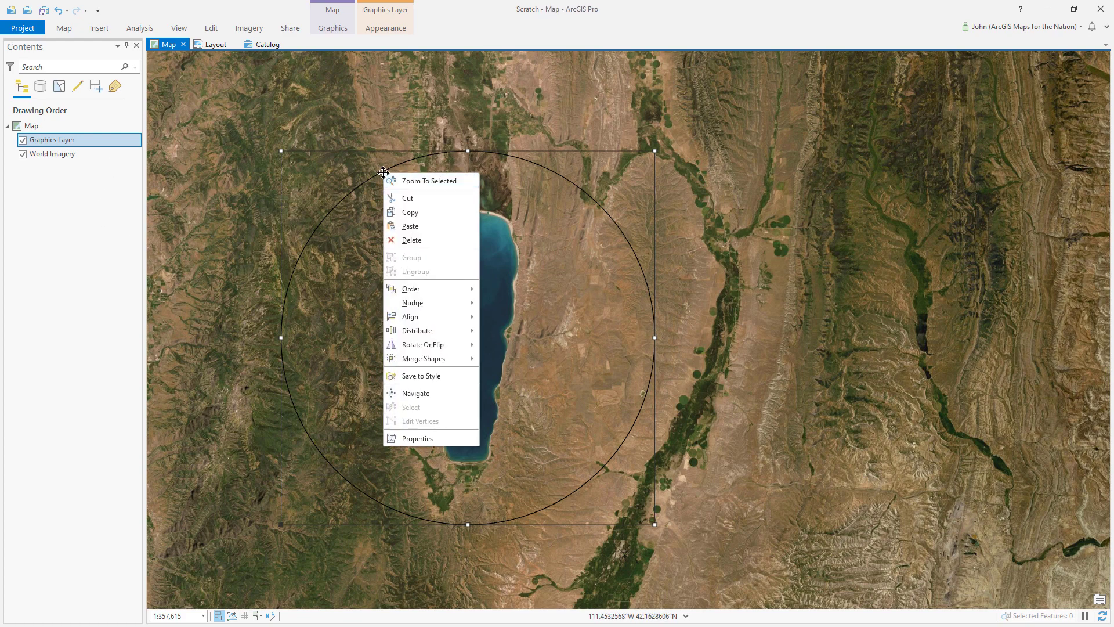
left_click(420, 436)
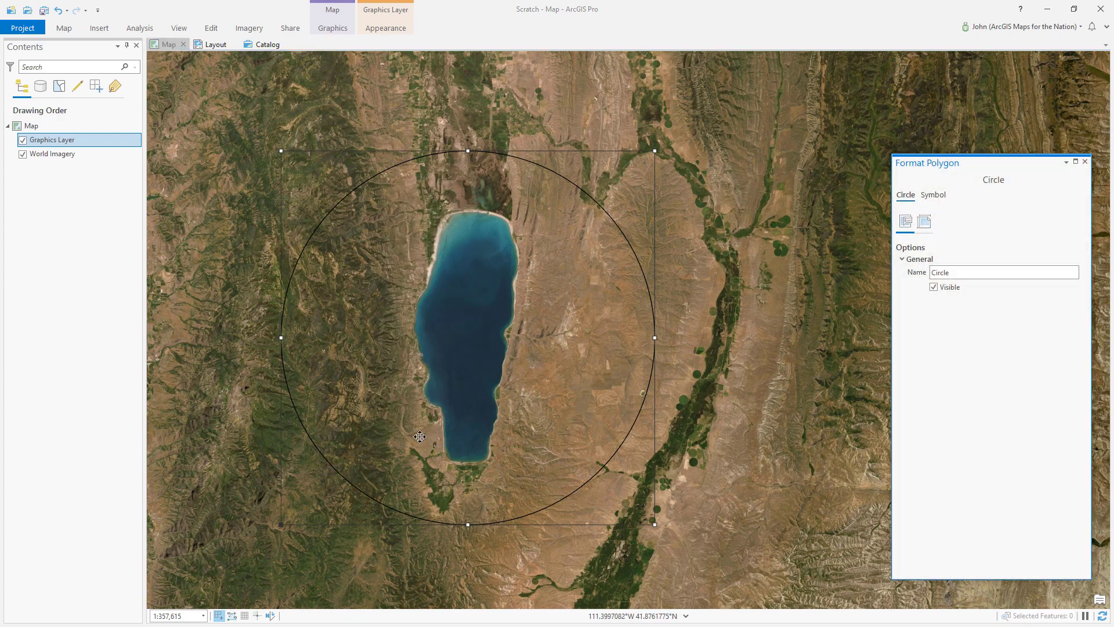
left_click(932, 196)
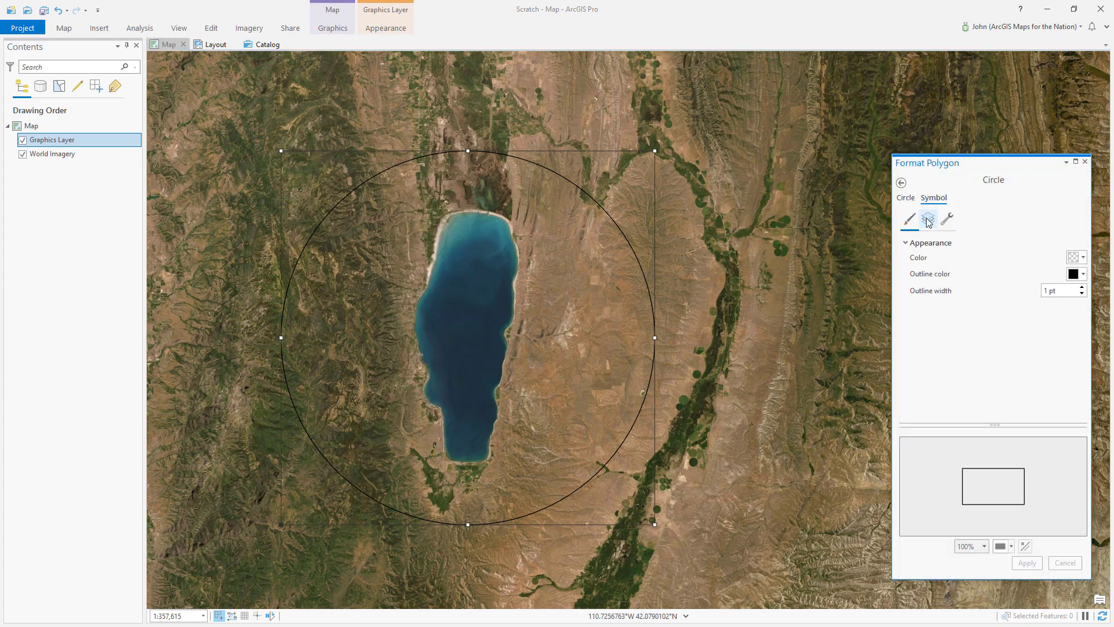
left_click(927, 221)
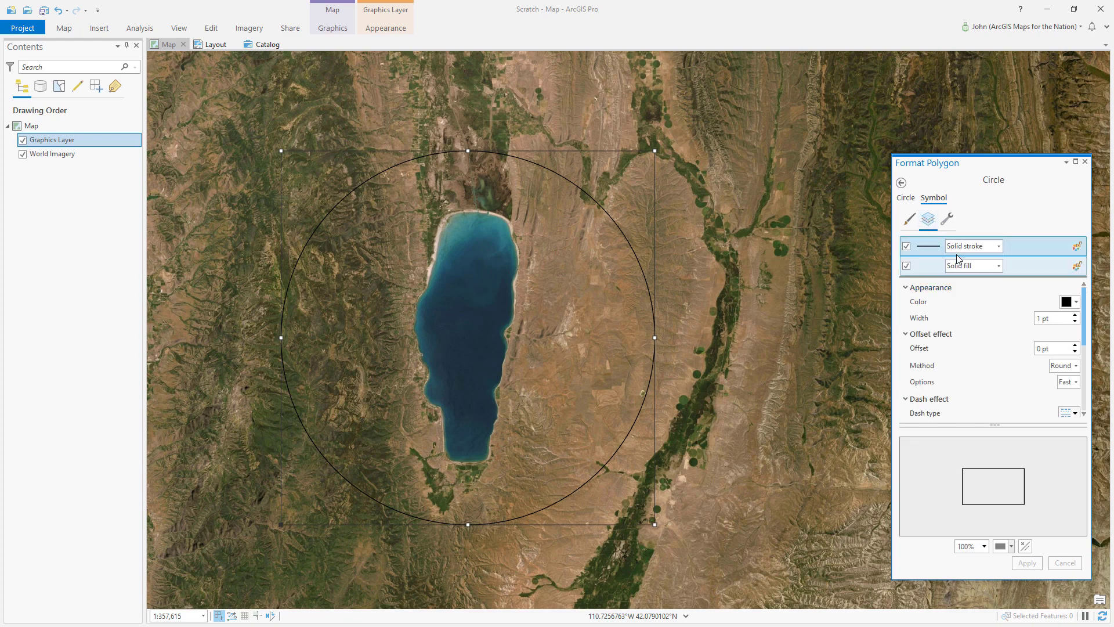
left_click(1030, 269)
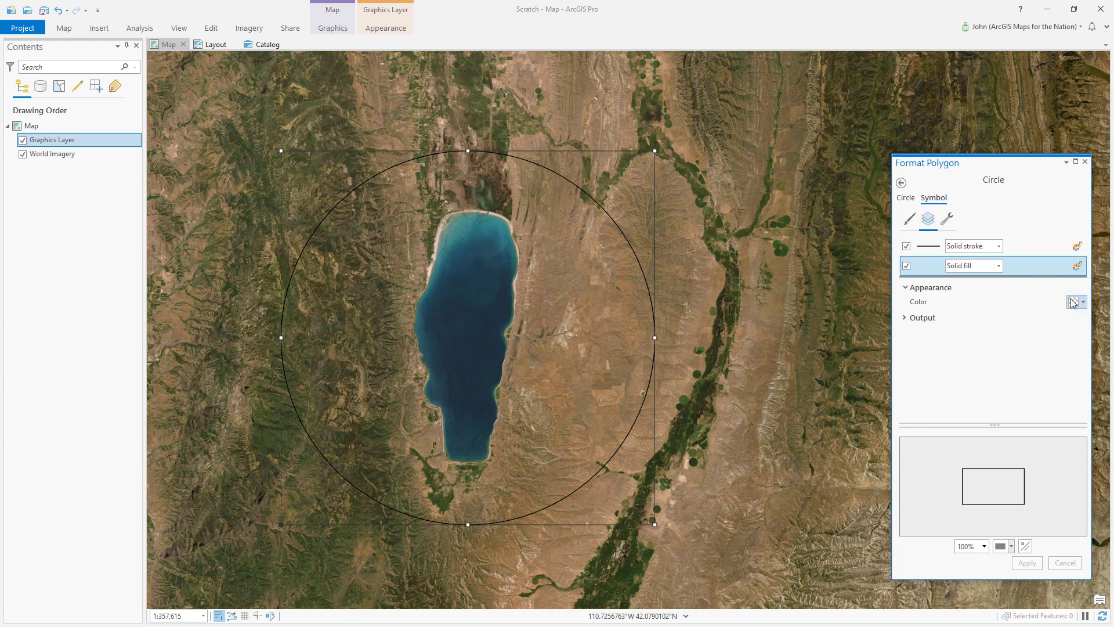
left_click(1019, 245)
left_click(906, 266)
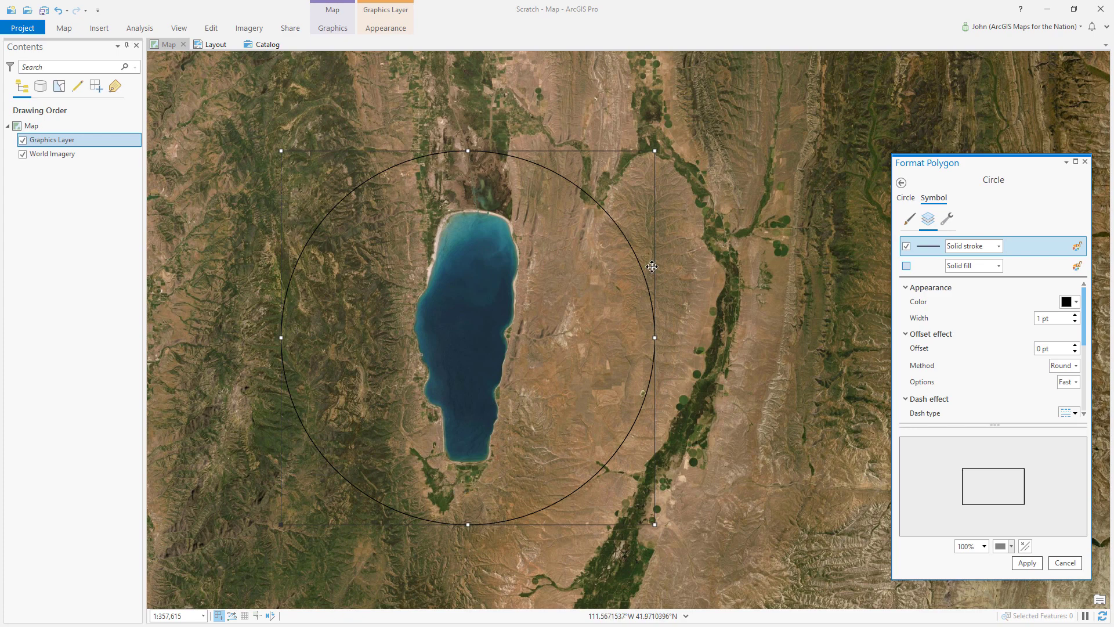
Change the circle's outline to a gradient stroke 20 pt wide with a 10 pt offset, and apply it.
left_click(1000, 246)
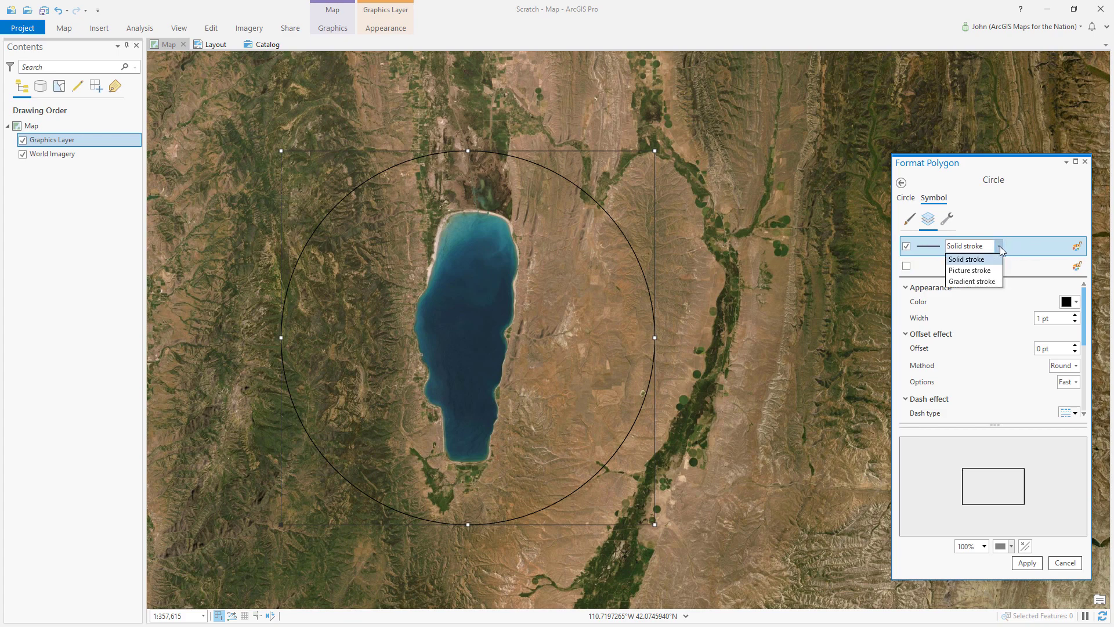
left_click(972, 282)
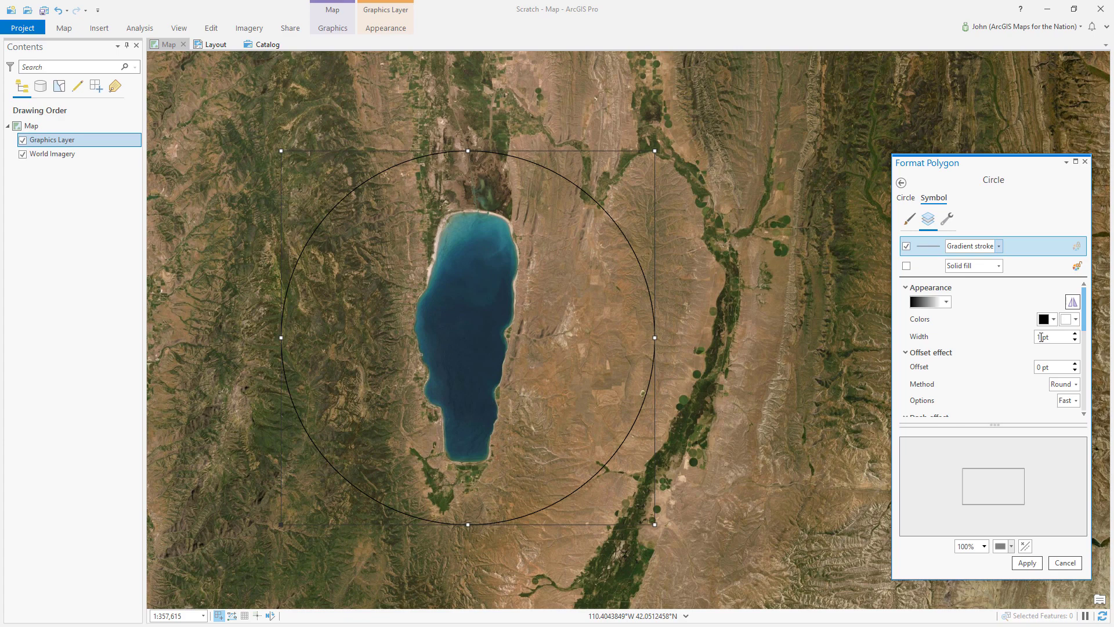
left_click(1041, 337)
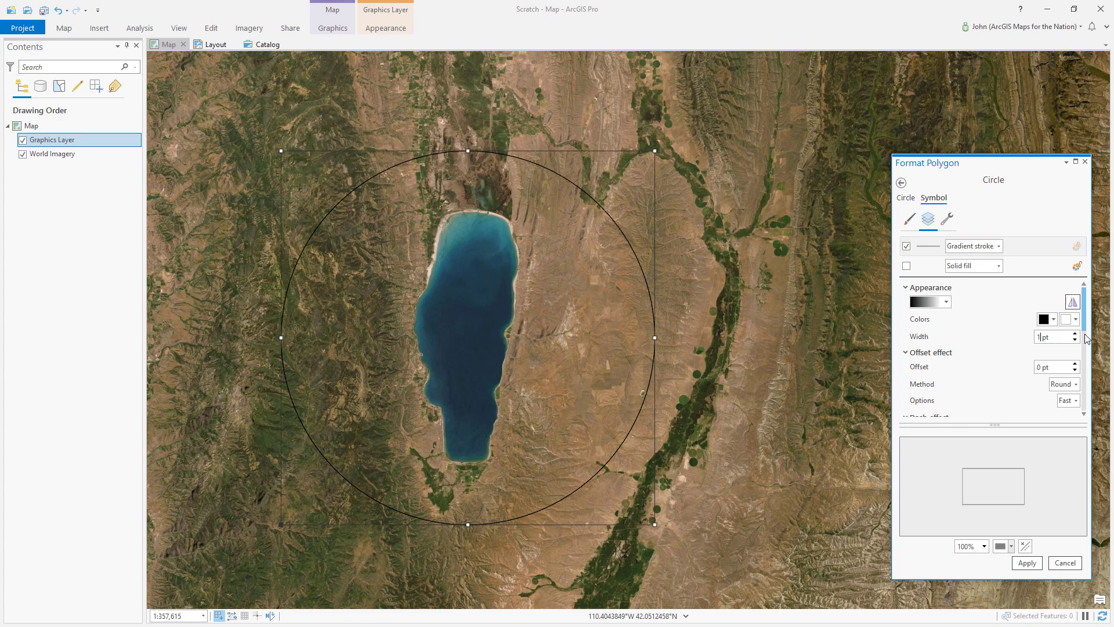
type("20")
left_click(1027, 562)
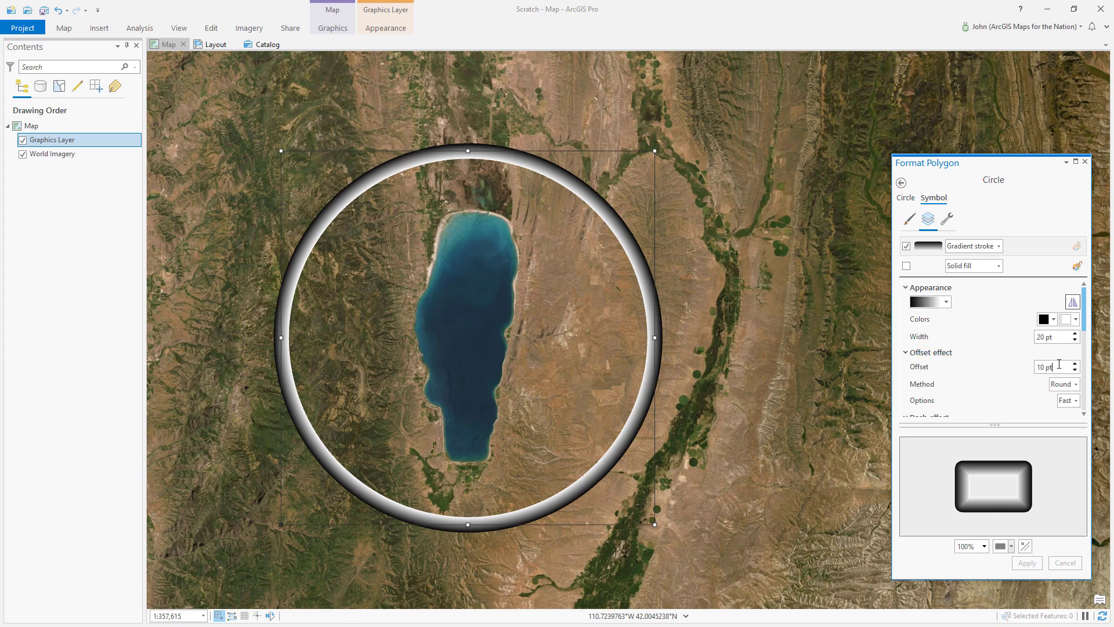
key("Tab")
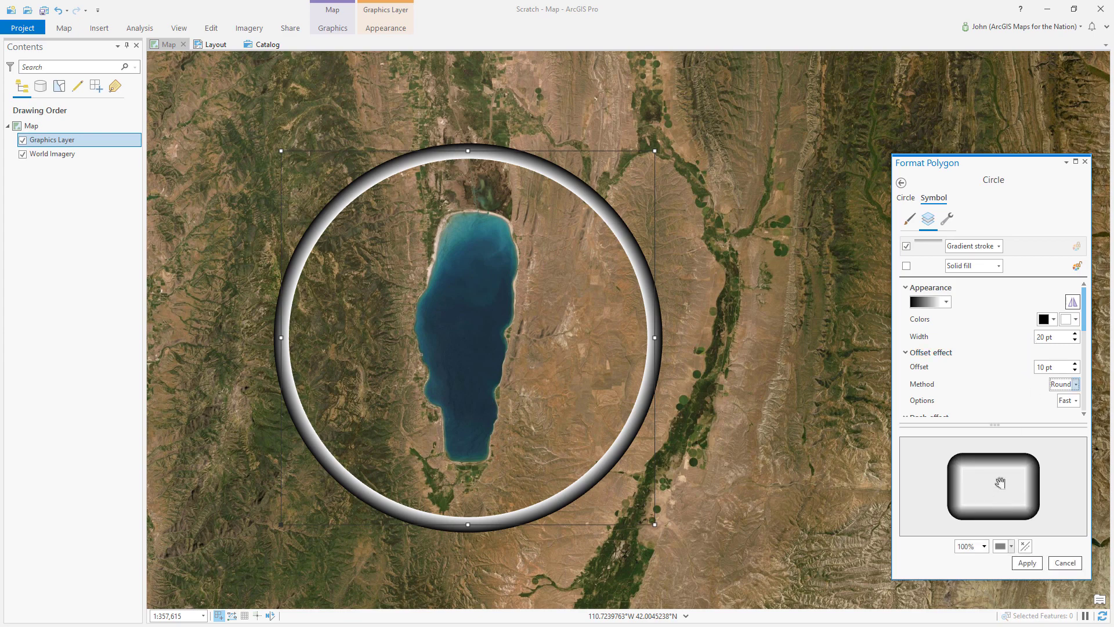
left_click(1025, 564)
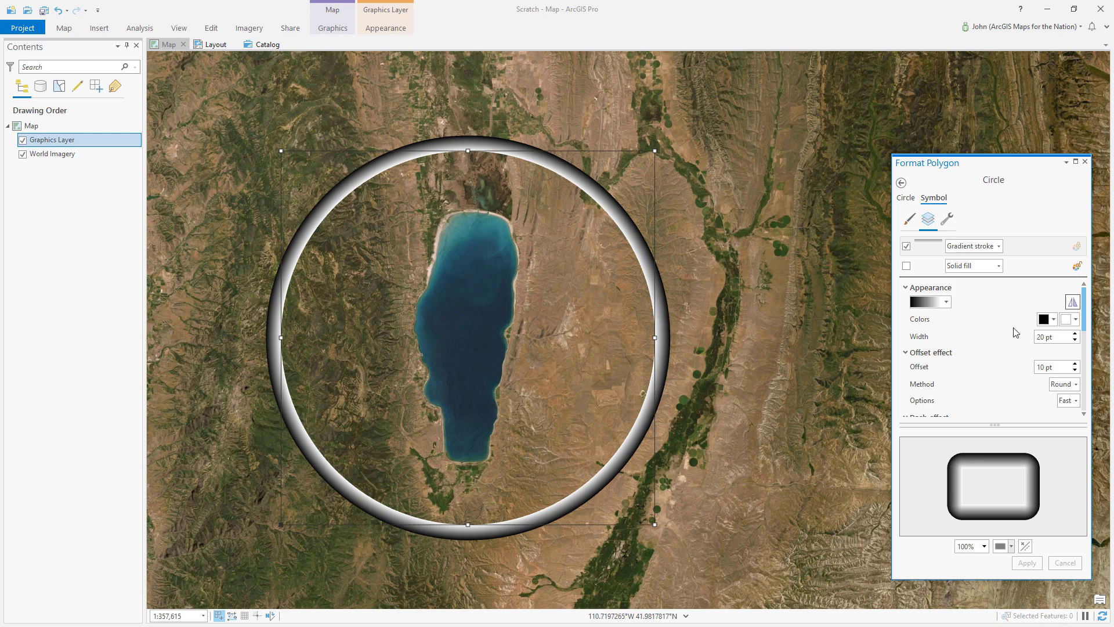
Set the gradient stroke's colors to fade from black at 100% transparency to solid black, and apply the change to the circle.
left_click(1069, 325)
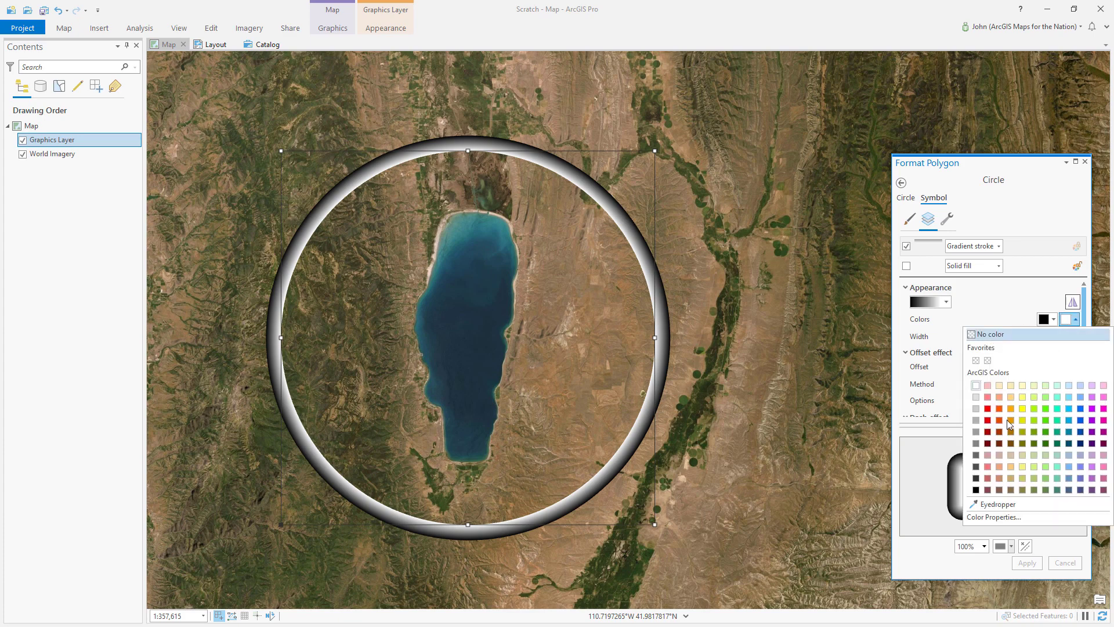
left_click(976, 490)
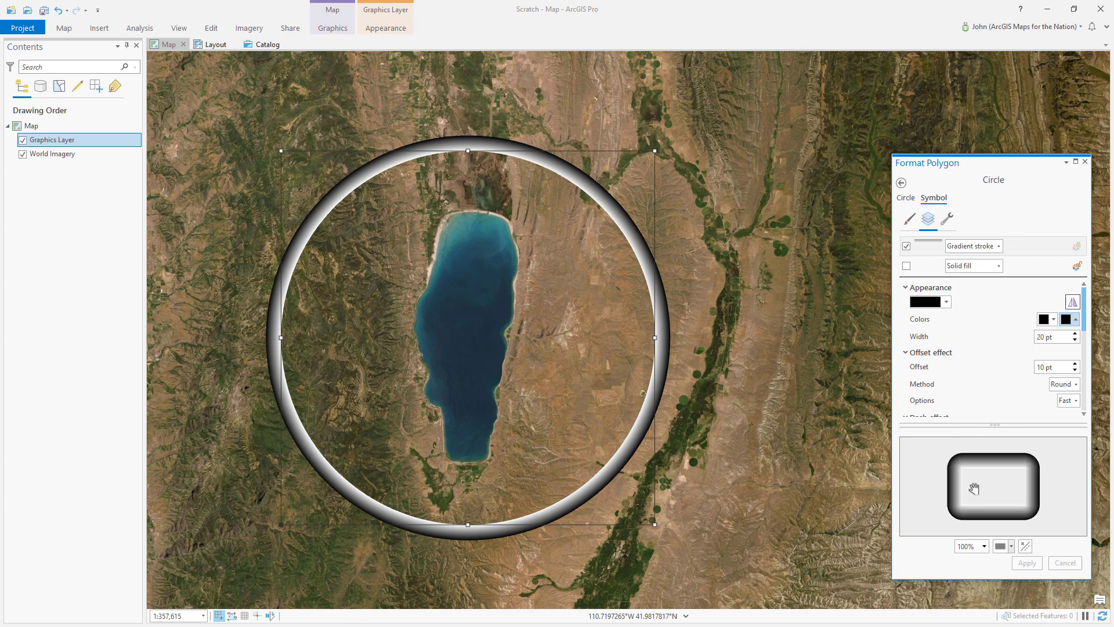
left_click(1045, 319)
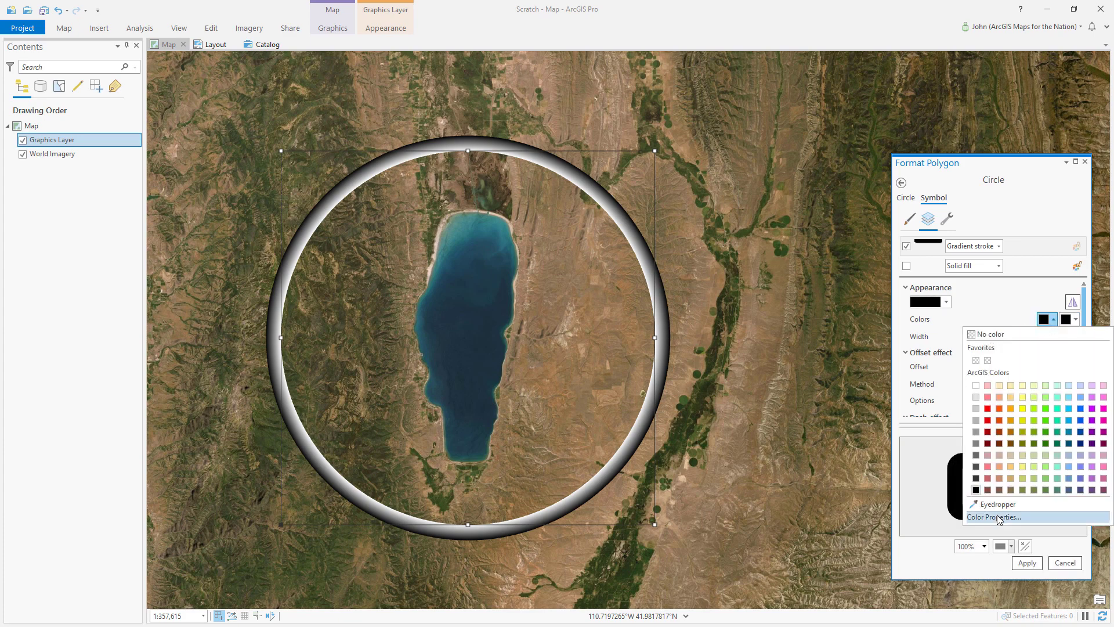
left_click(988, 517)
double_click(999, 414)
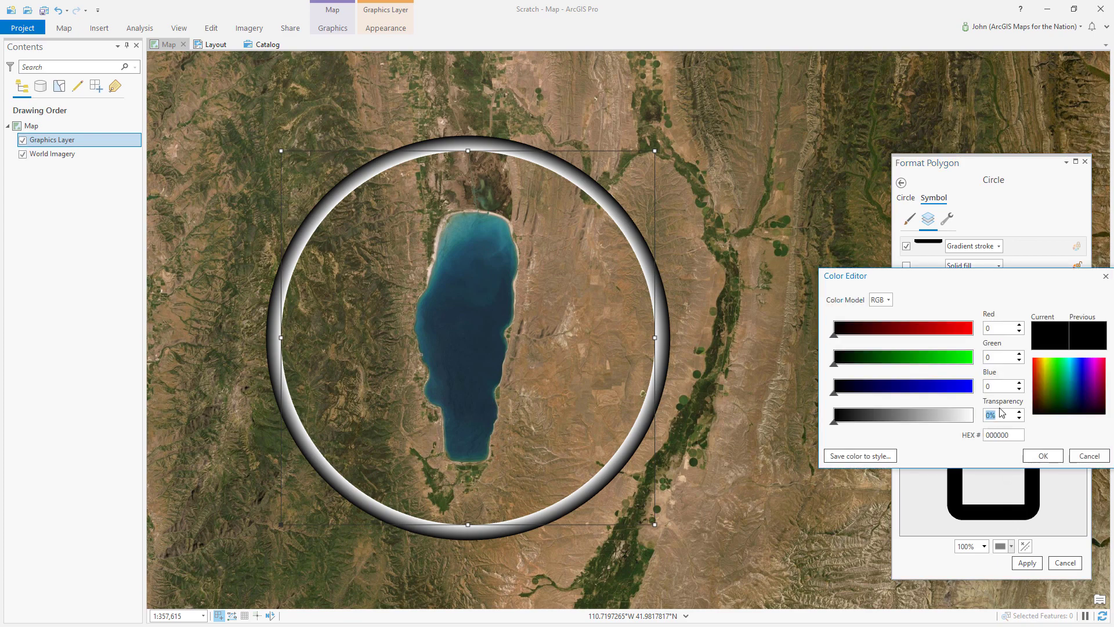
key("Tab")
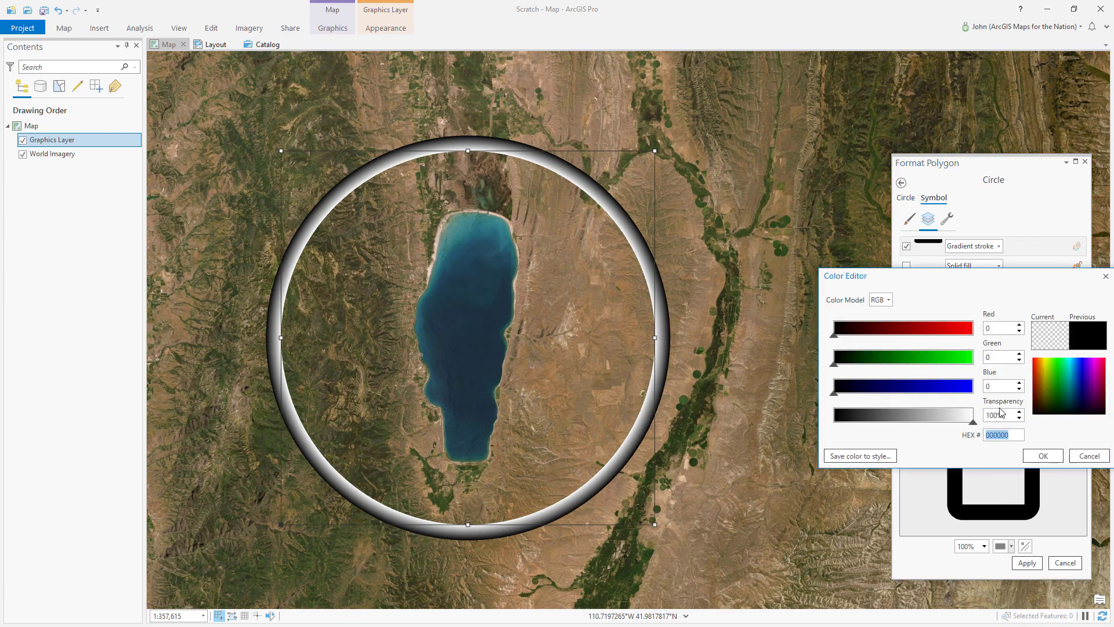
left_click(1043, 456)
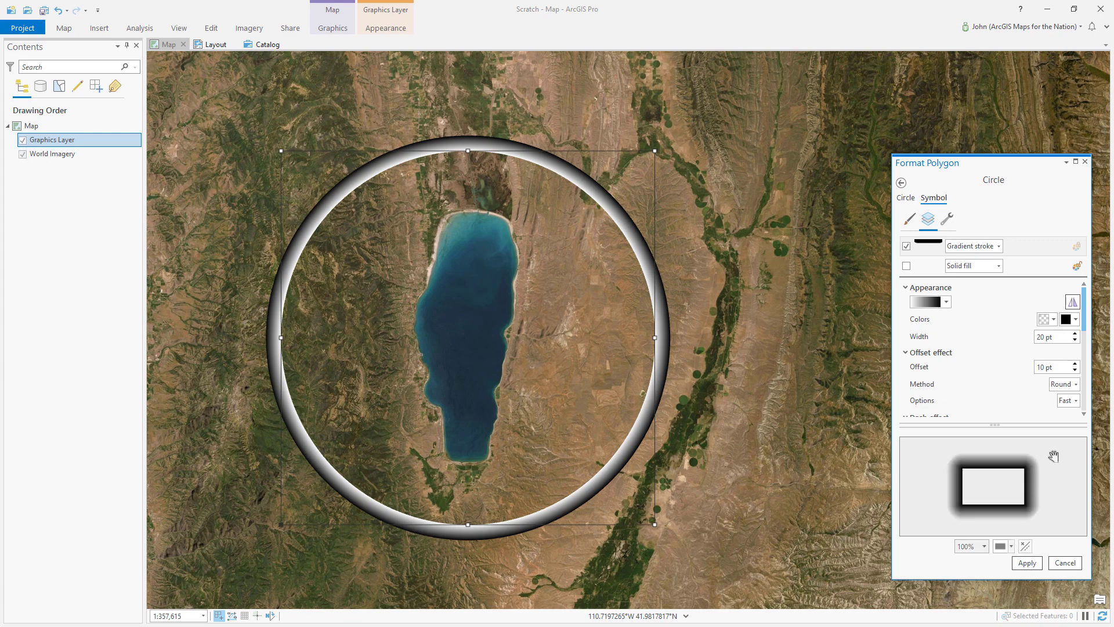
left_click(1039, 569)
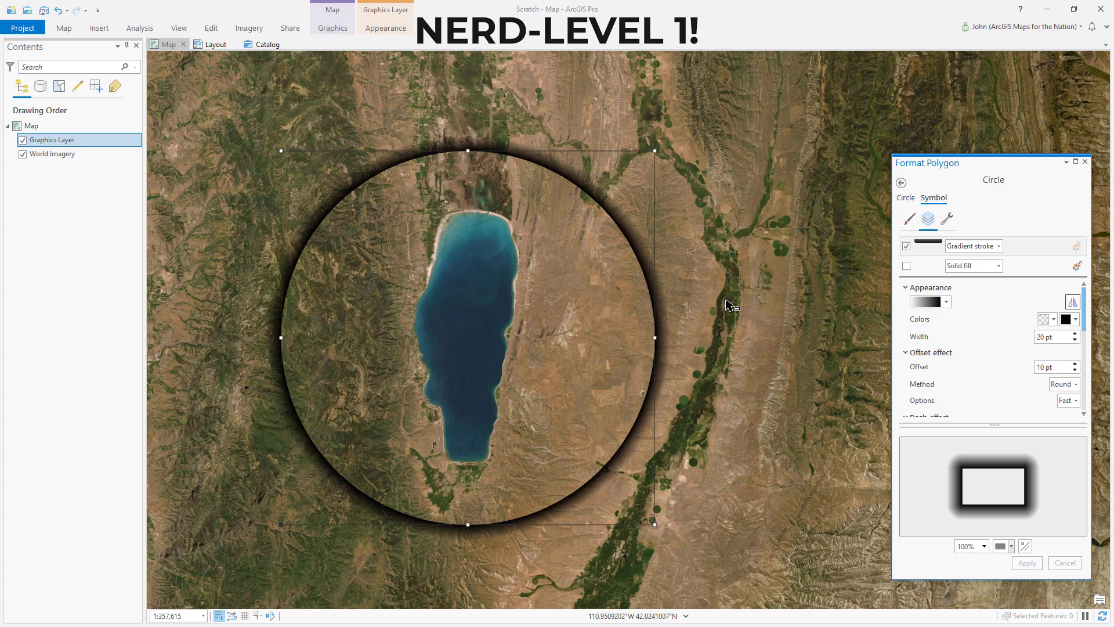
Deselect the circle and examine its fading black outline at map scales from the close-up lake view out to the whole continent.
left_click(870, 118)
scroll(383, 264, "down", 5)
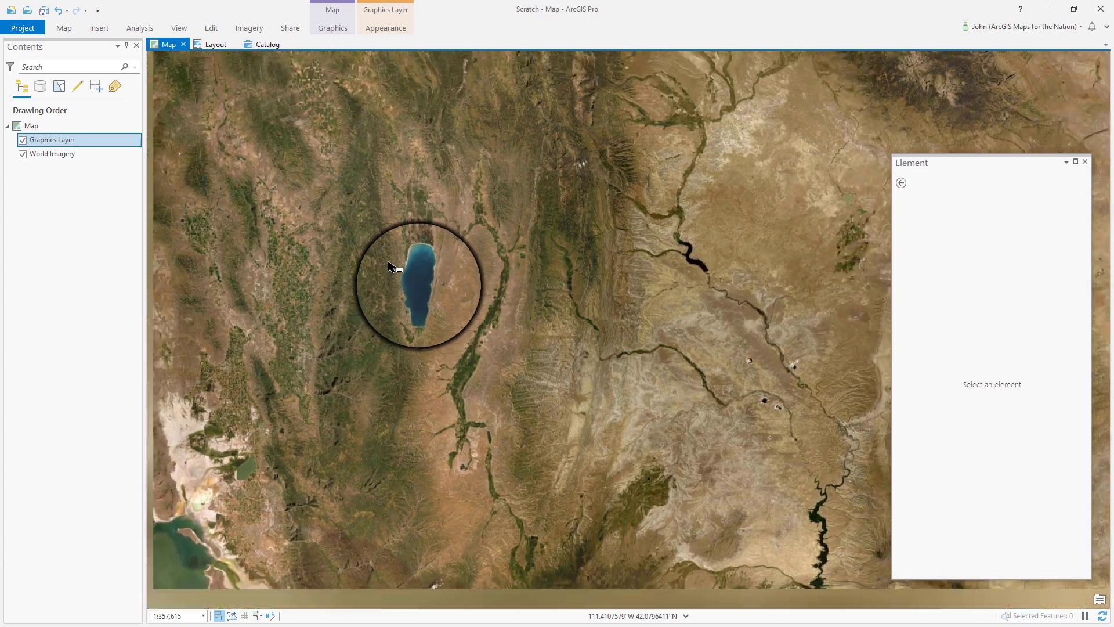
scroll(364, 273, "down", 3)
scroll(374, 287, "down", 3)
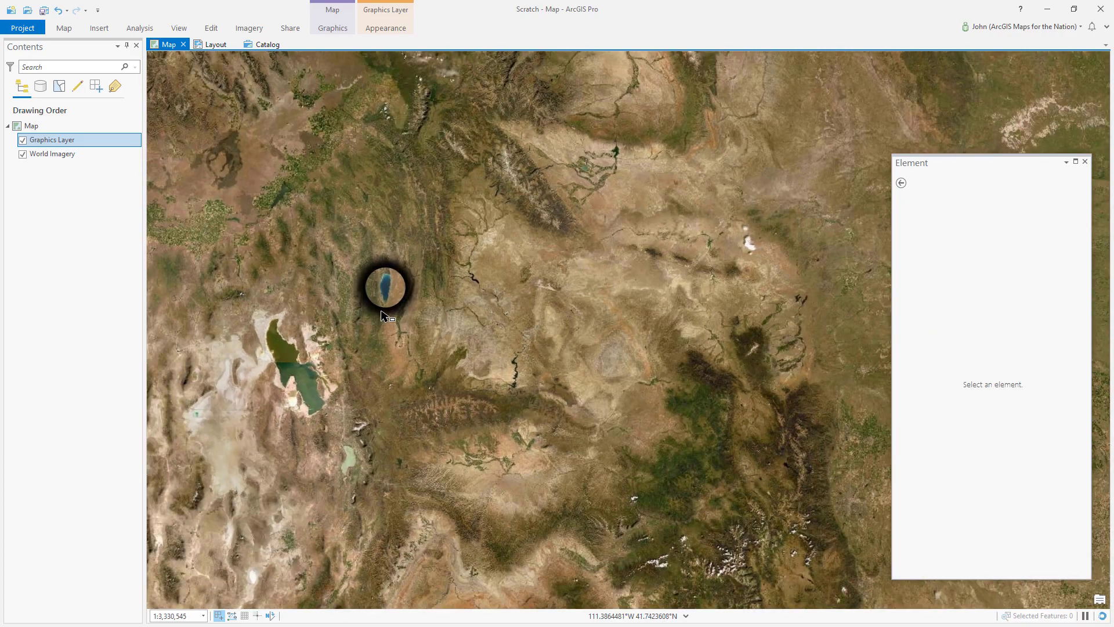
scroll(381, 298, "up", 2)
scroll(376, 297, "down", 3)
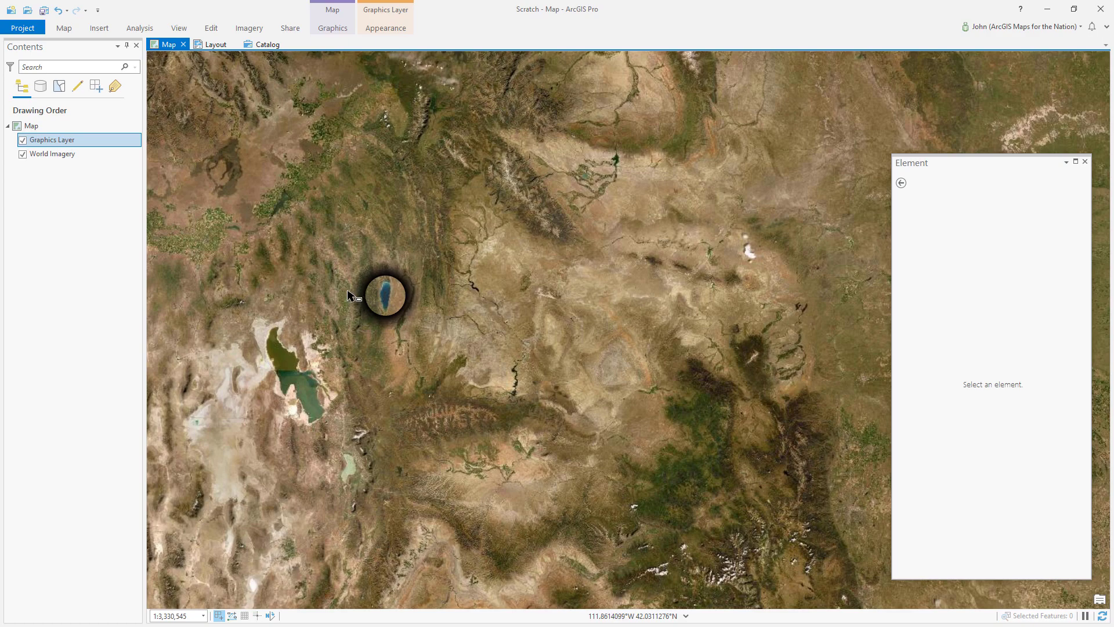
scroll(380, 308, "down", 6)
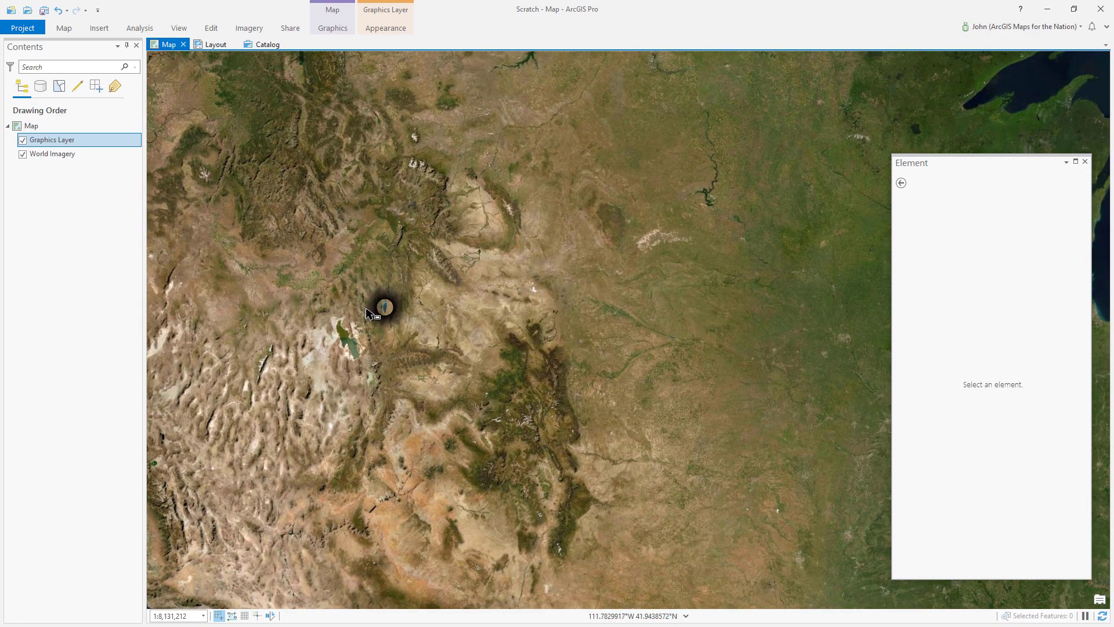
scroll(383, 311, "down", 4)
scroll(381, 311, "up", 4)
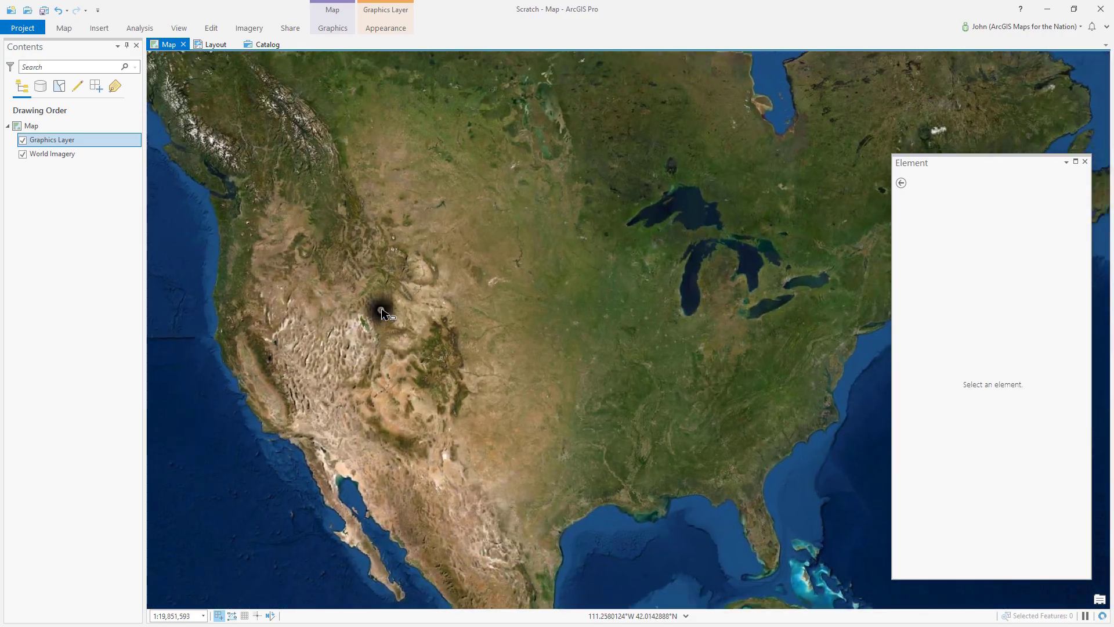
scroll(380, 311, "up", 10)
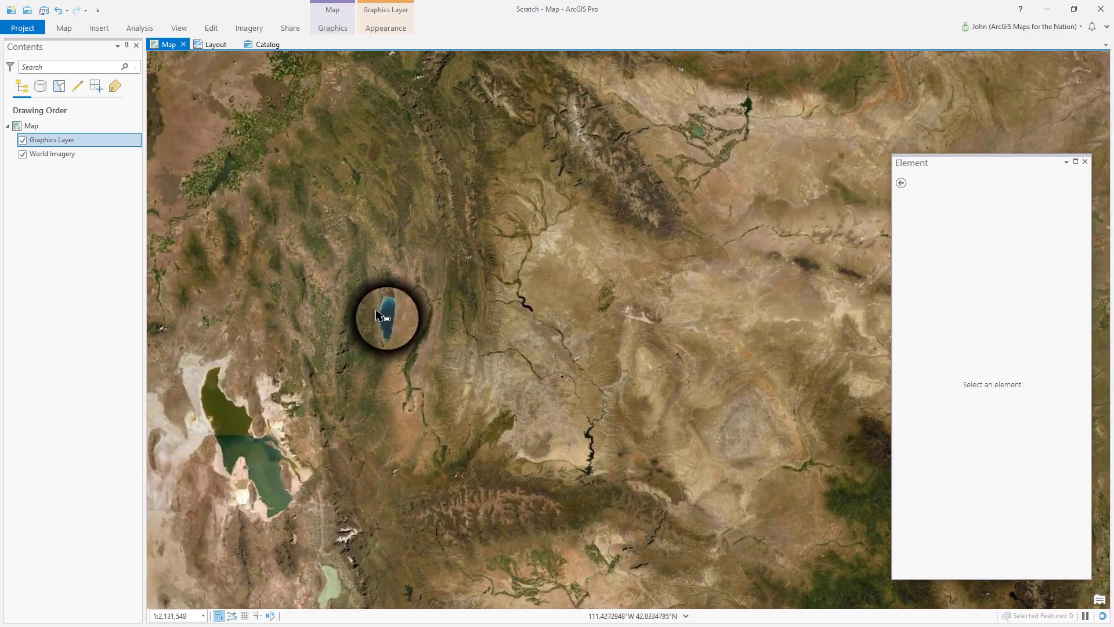
scroll(379, 315, "up", 4)
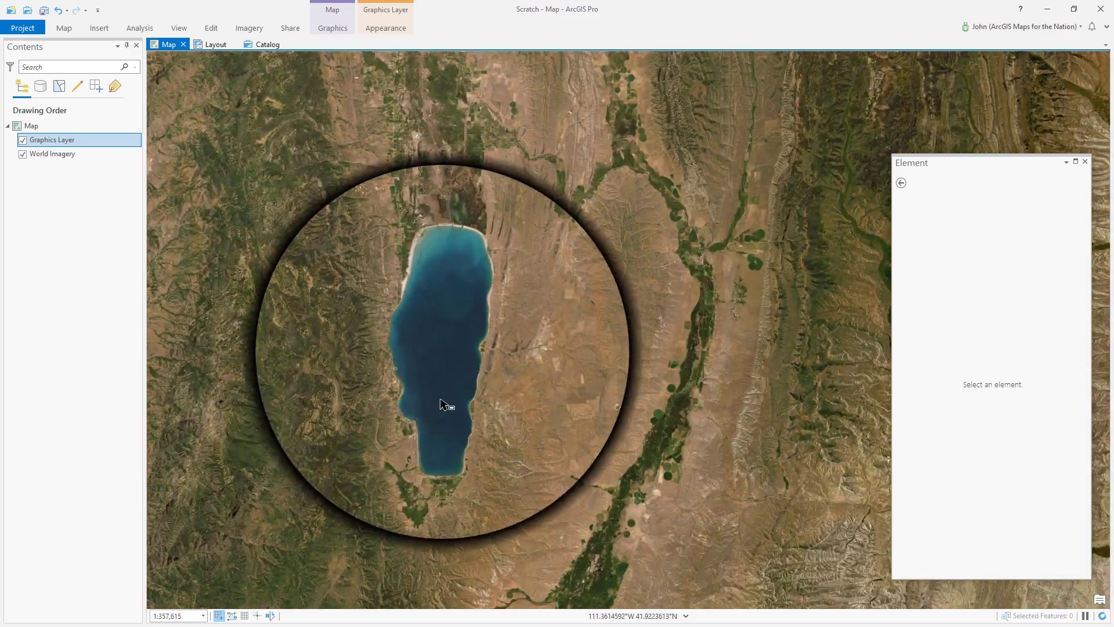
scroll(419, 398, "up", 2)
scroll(424, 397, "down", 2)
Set the circle's gradient stroke to 100 pt wide with a 50 pt offset, apply it, and deselect the circle.
left_click(592, 240)
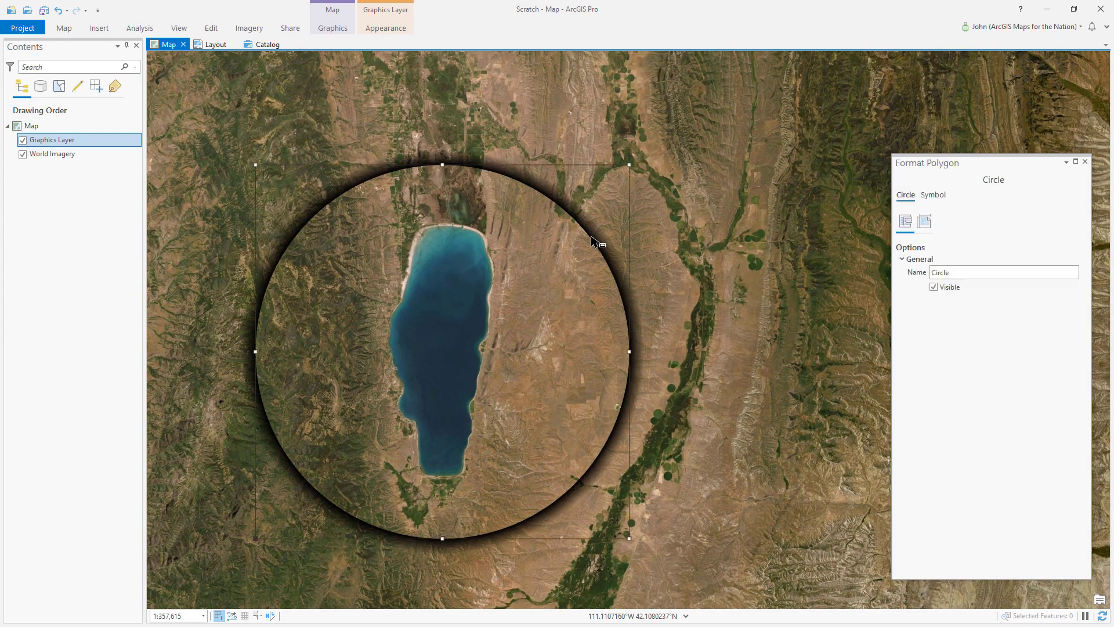
left_click(931, 195)
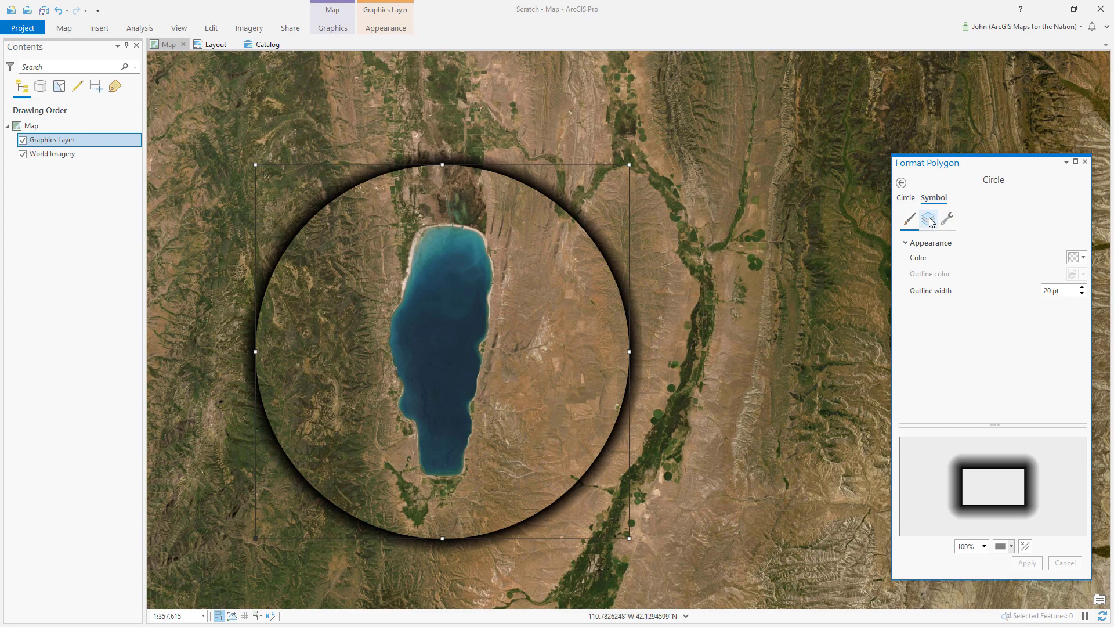
left_click(928, 220)
left_click(1027, 247)
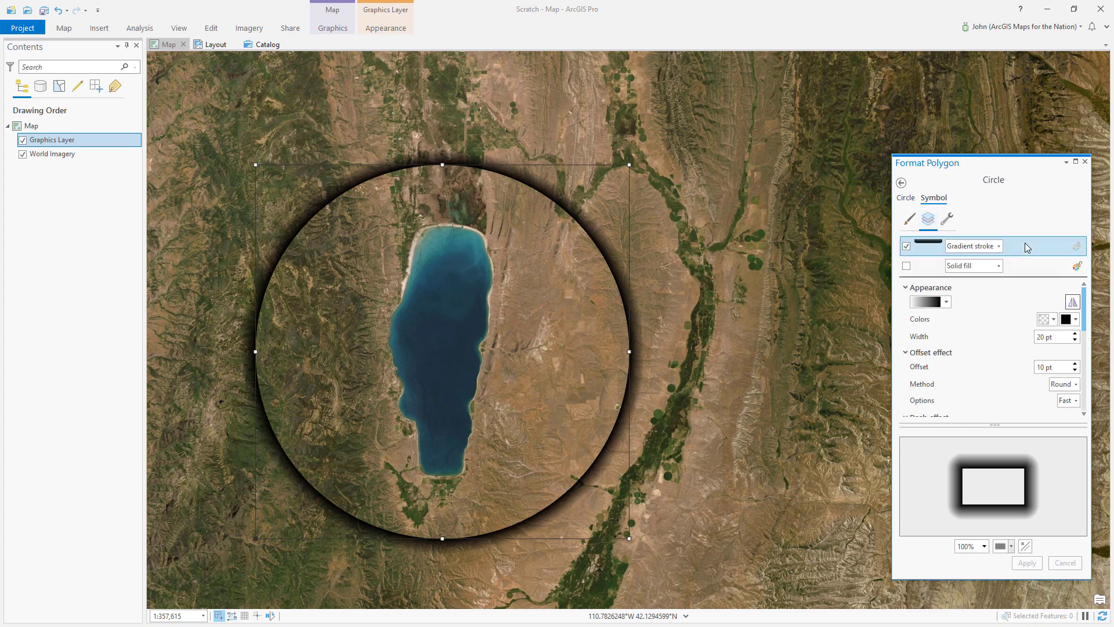
left_click(1042, 336)
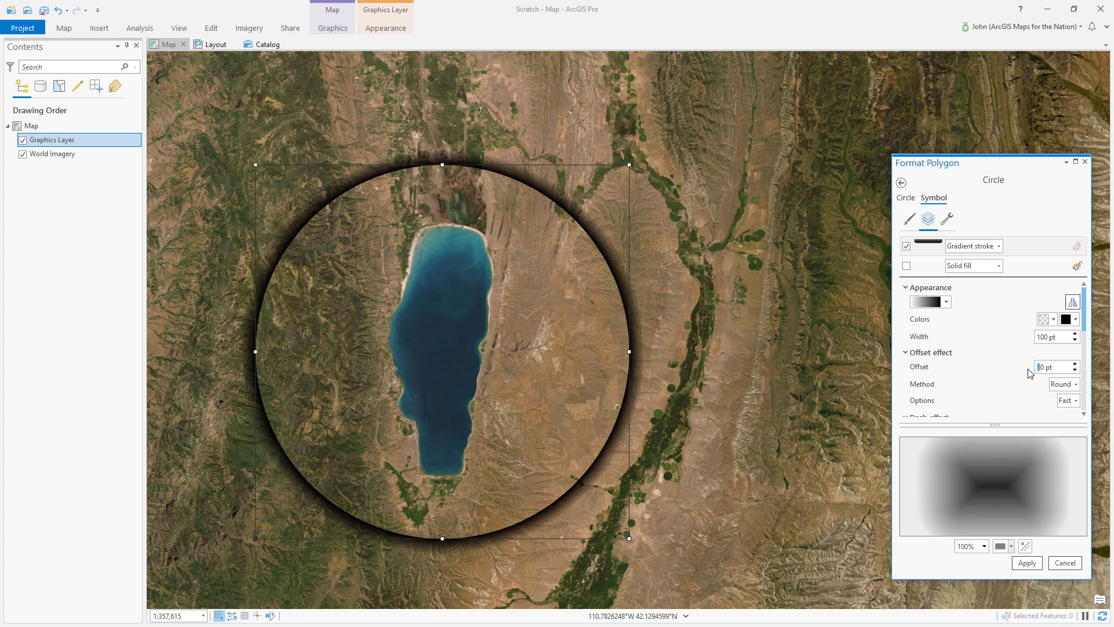
key("Tab")
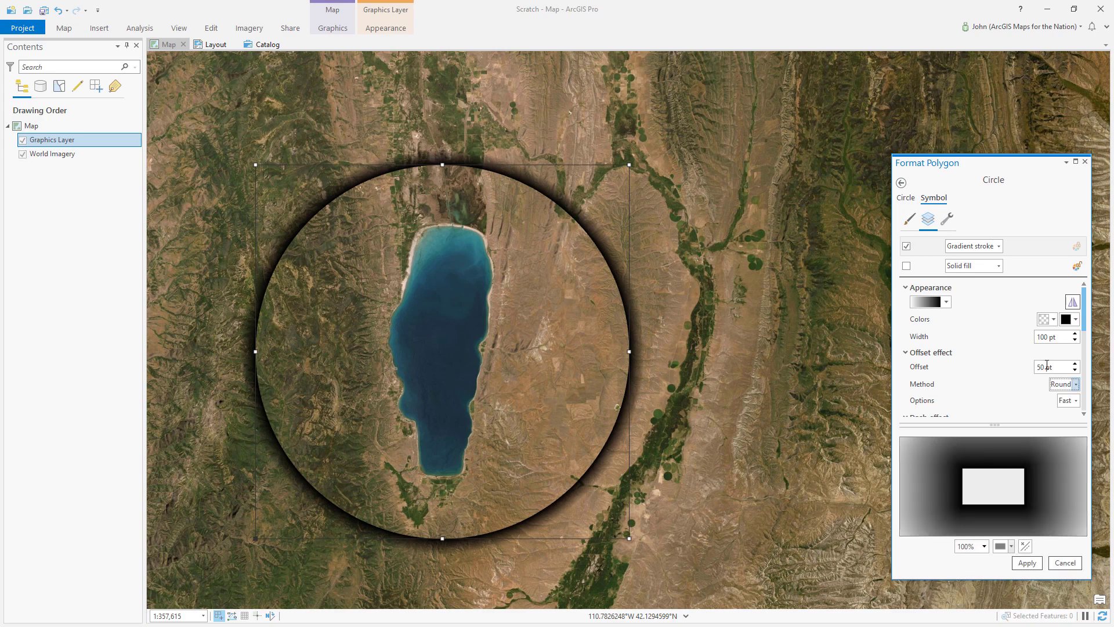
left_click(1028, 563)
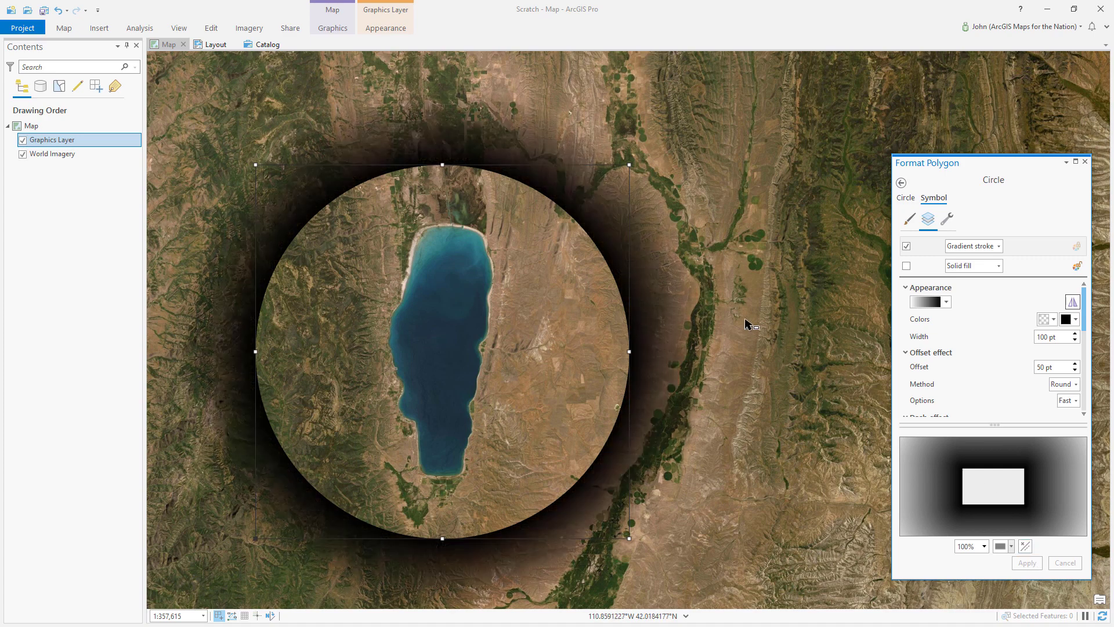
scroll(747, 320, "down", 2)
scroll(675, 323, "up", 2)
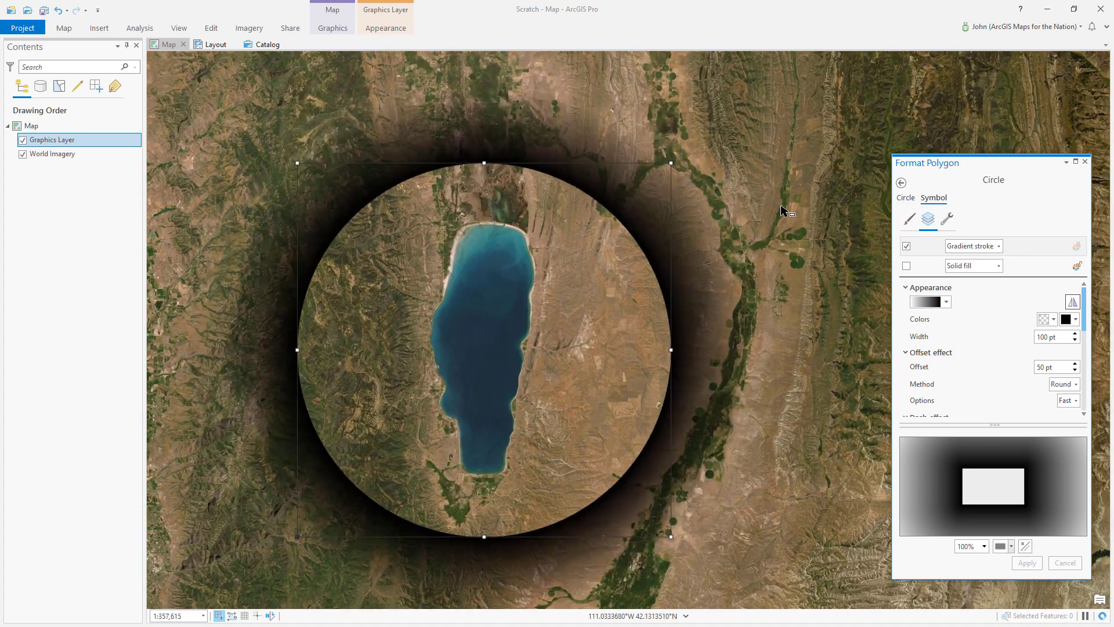
left_click(837, 142)
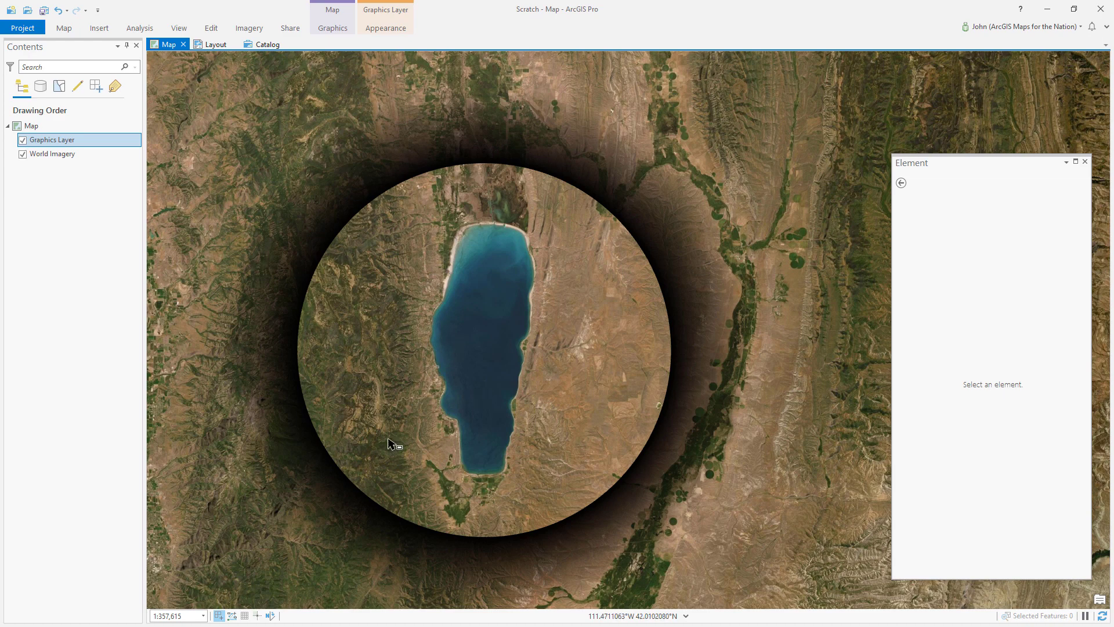
Add a 50% transparency color stop to the color scheme of the circle's gradient stroke and place it at position 65%.
left_click(362, 211)
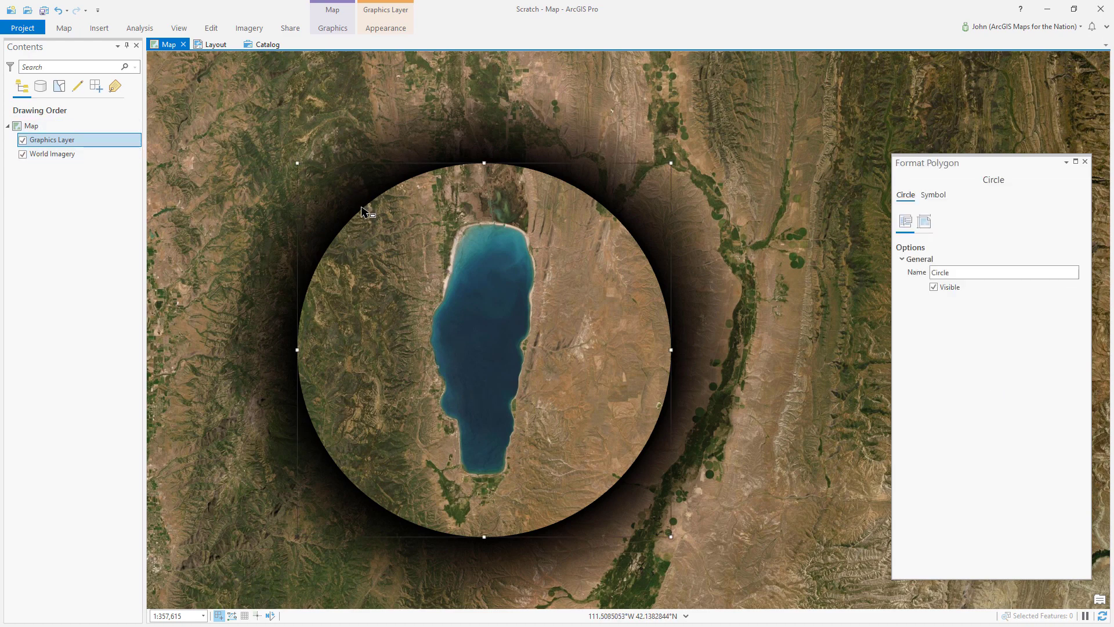
left_click(933, 195)
left_click(929, 219)
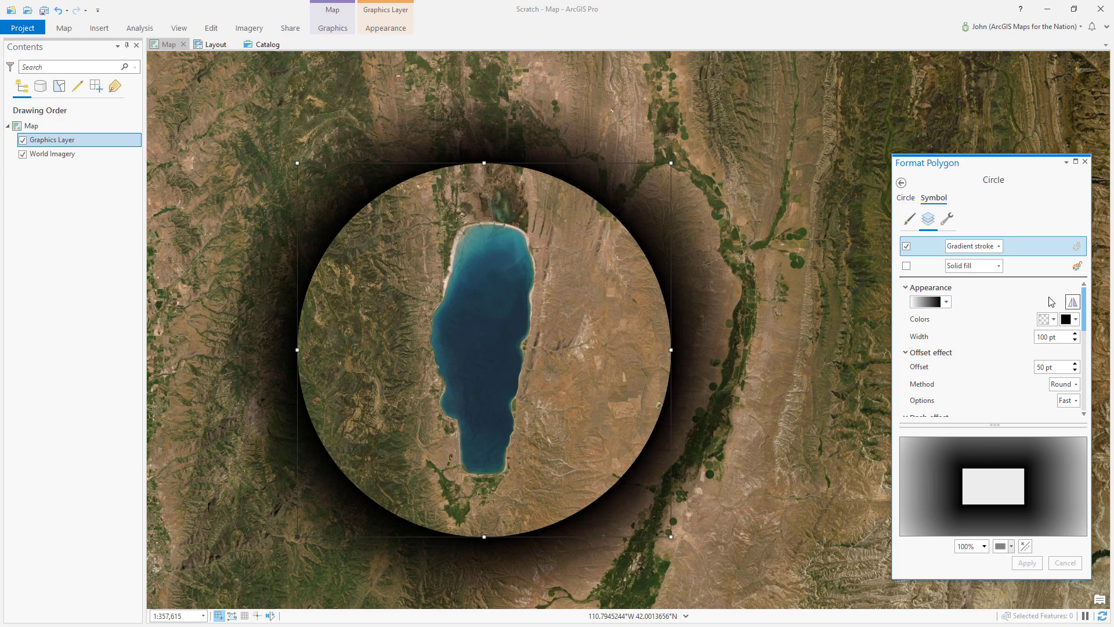
left_click(946, 303)
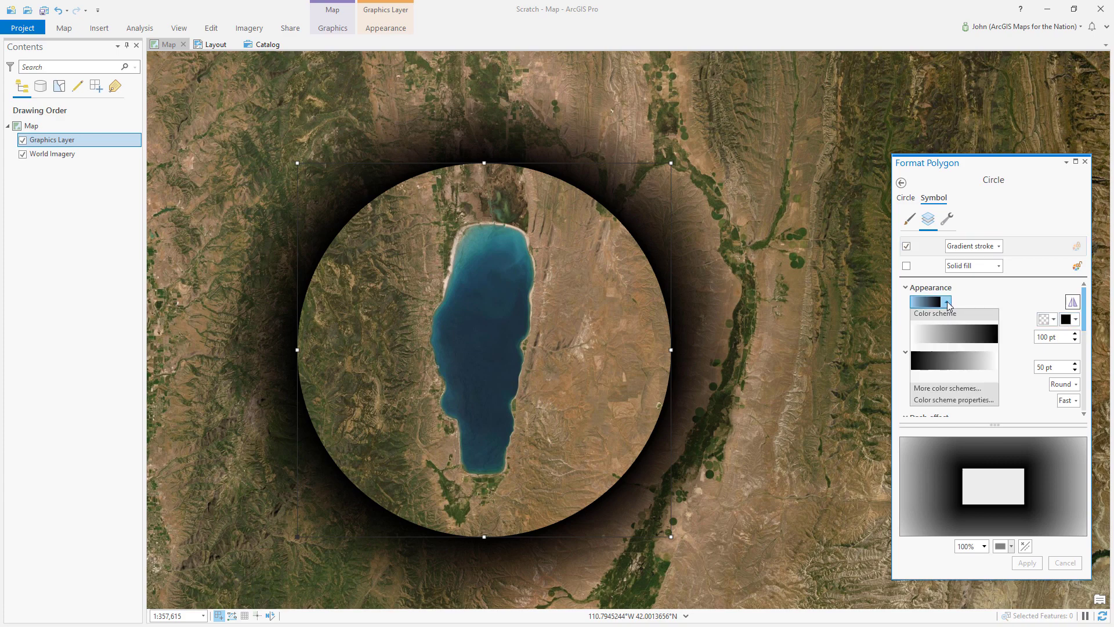
left_click(952, 400)
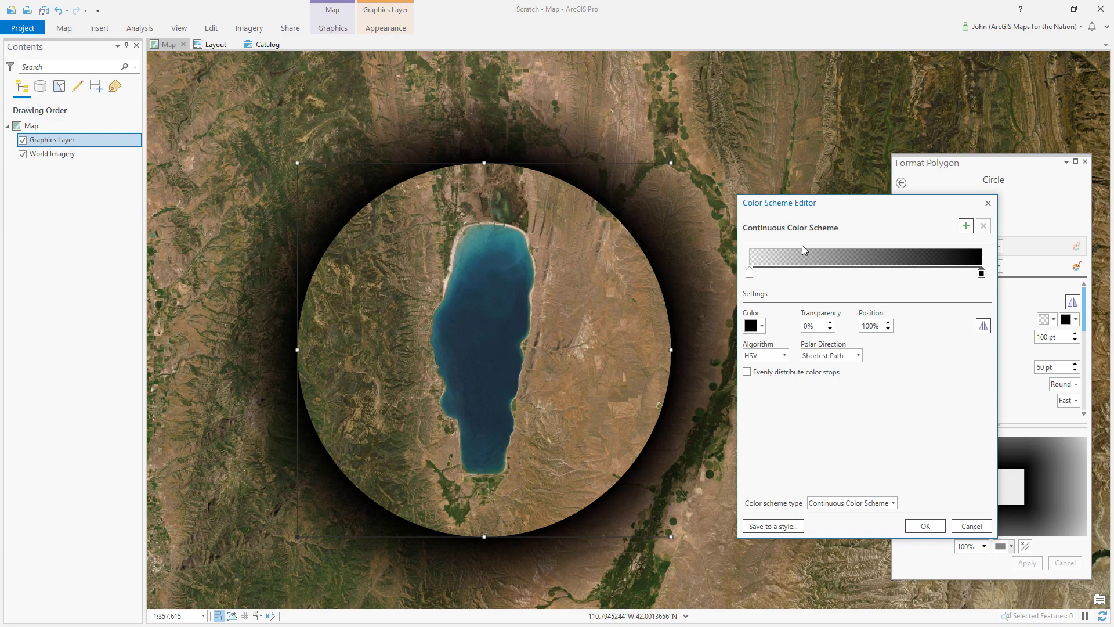
left_click(967, 228)
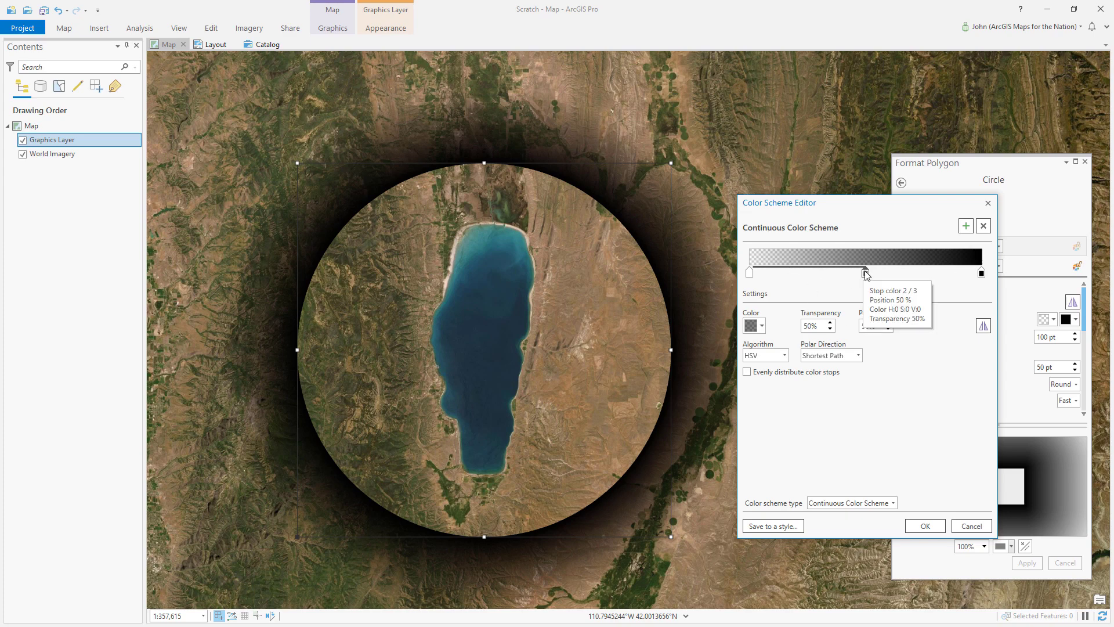
left_click_drag(866, 275, 879, 277)
left_click_drag(888, 275, 902, 274)
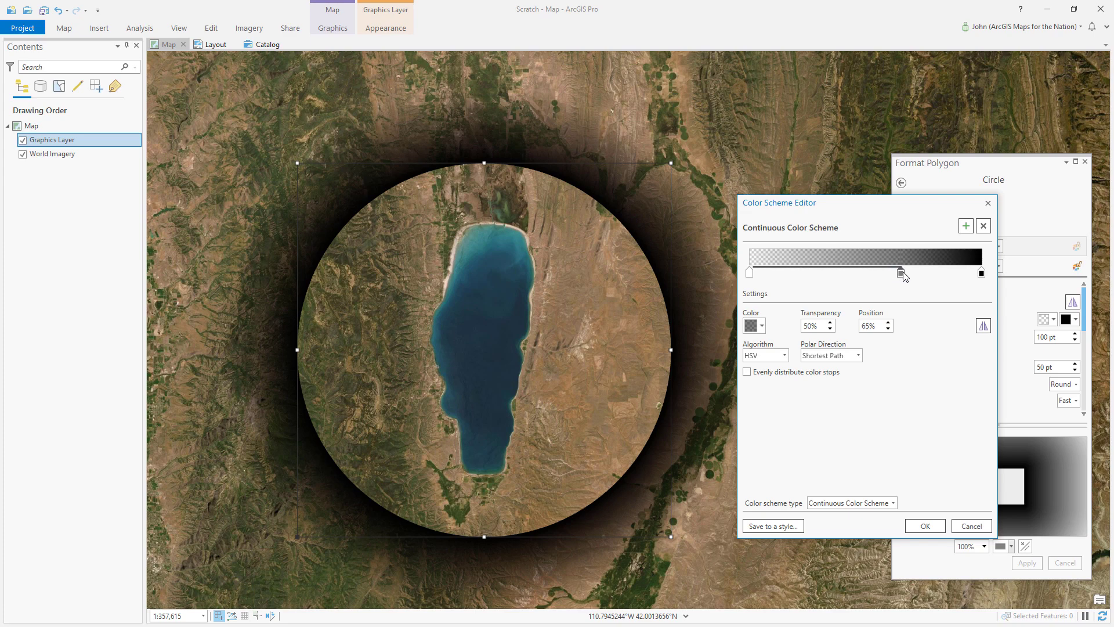
Add a 25% transparency color stop at position 89%, before the solid black end, and apply the color scheme to the circle.
left_click(981, 273)
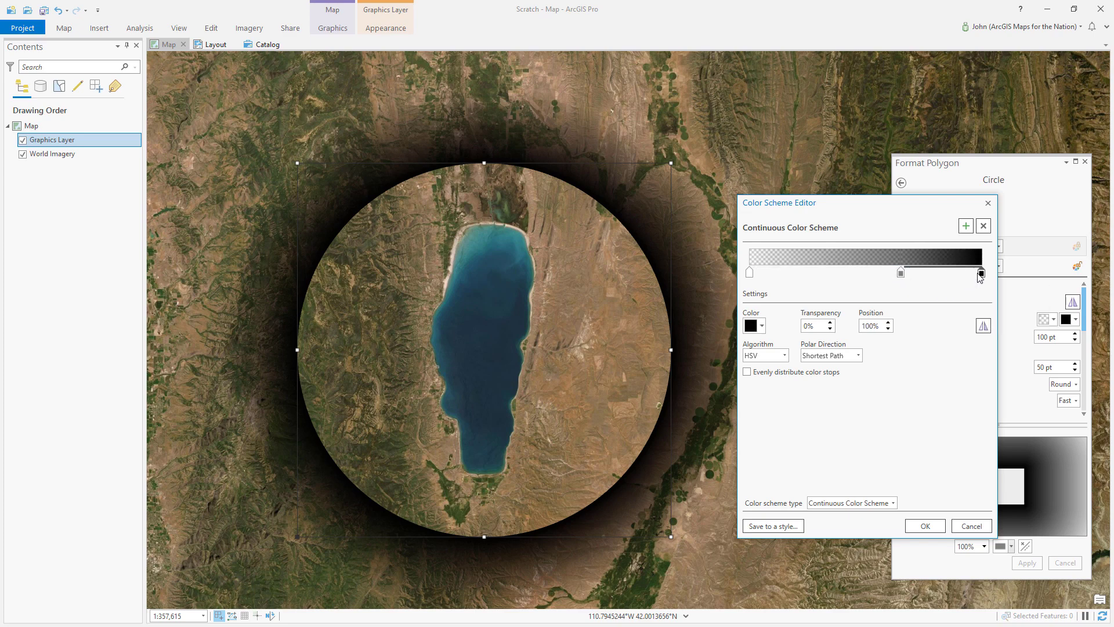
left_click(966, 227)
left_click_drag(947, 275, 957, 275)
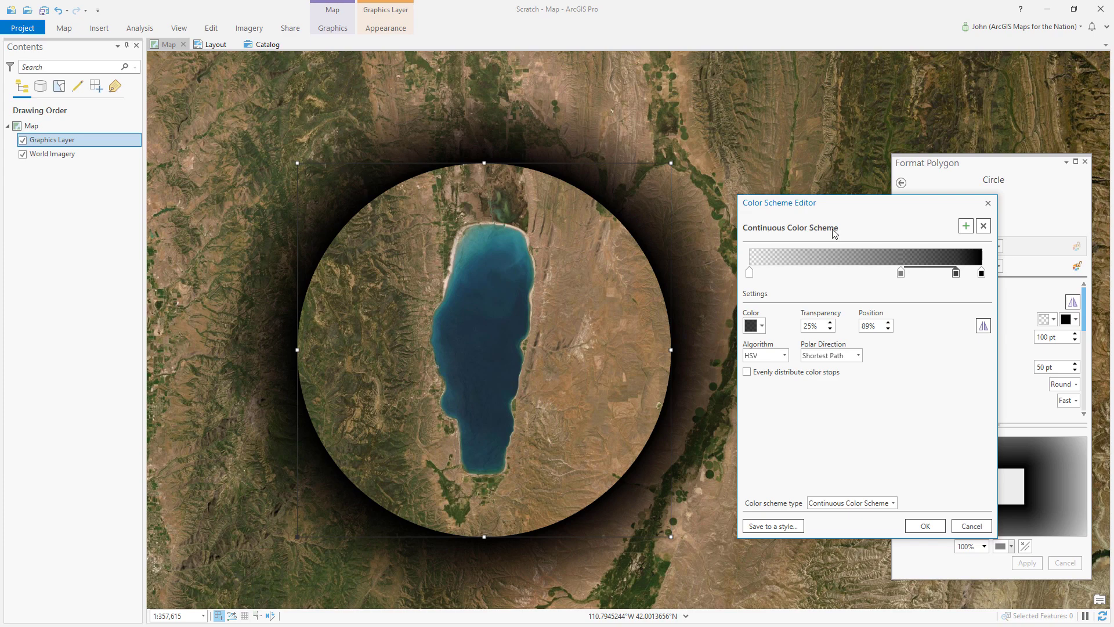
left_click(925, 525)
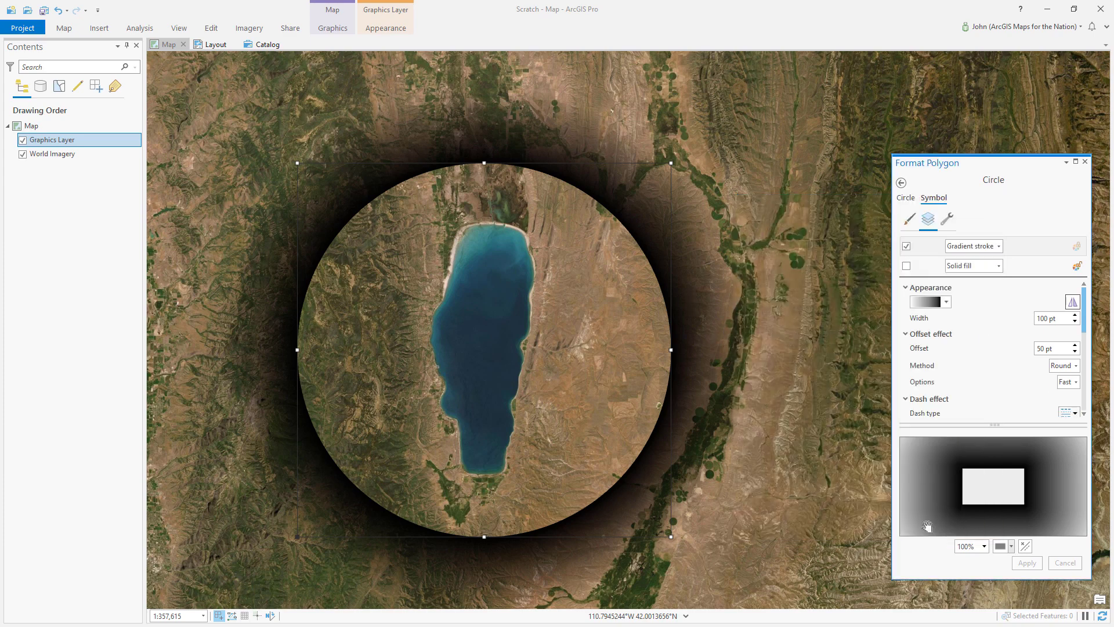
left_click(1027, 564)
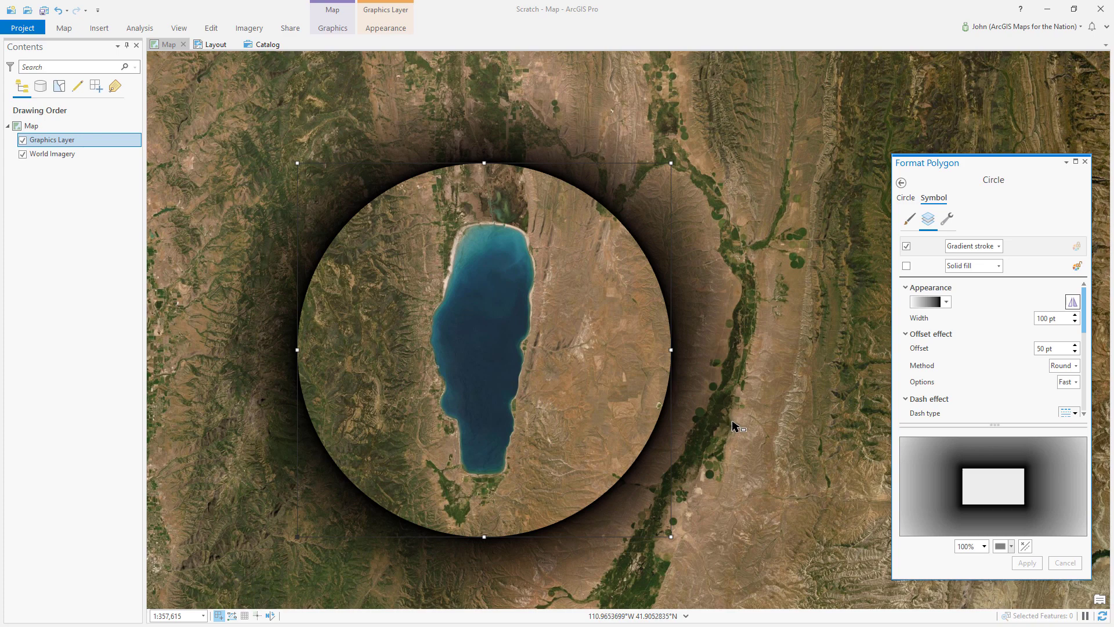
Deselect the circle and examine the softened shadow around the lake at slightly different map scales.
left_click(301, 189)
scroll(417, 226, "down", 2)
scroll(473, 264, "up", 2)
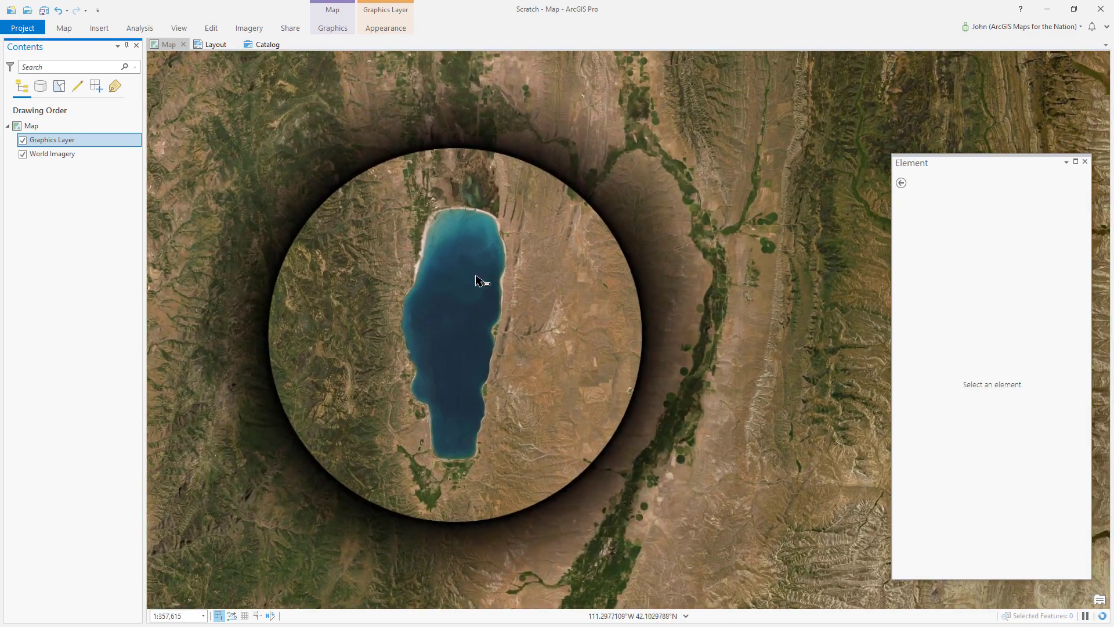
scroll(473, 348, "down", 2)
scroll(463, 350, "up", 2)
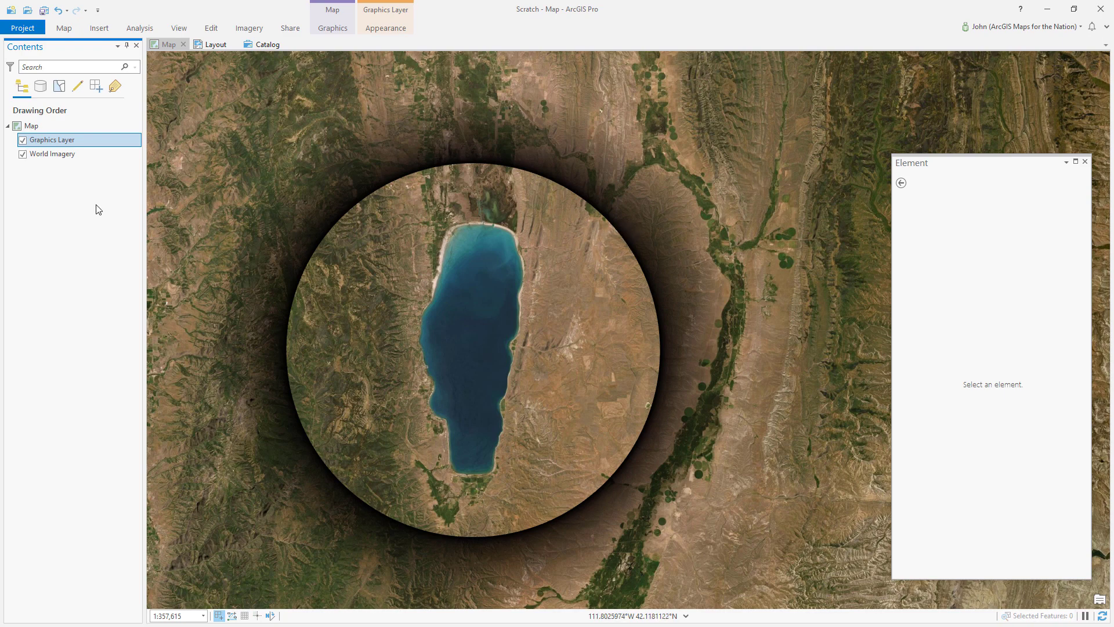
Remove the unused solid fill layer from the symbol structure of the circle around the lake.
left_click(335, 232)
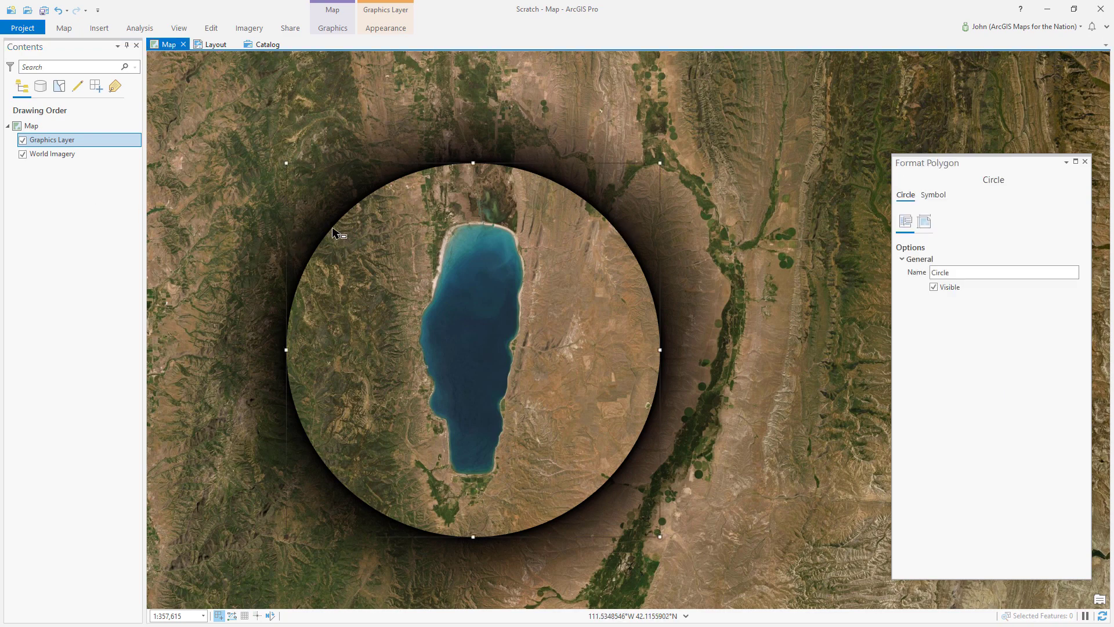
left_click(934, 196)
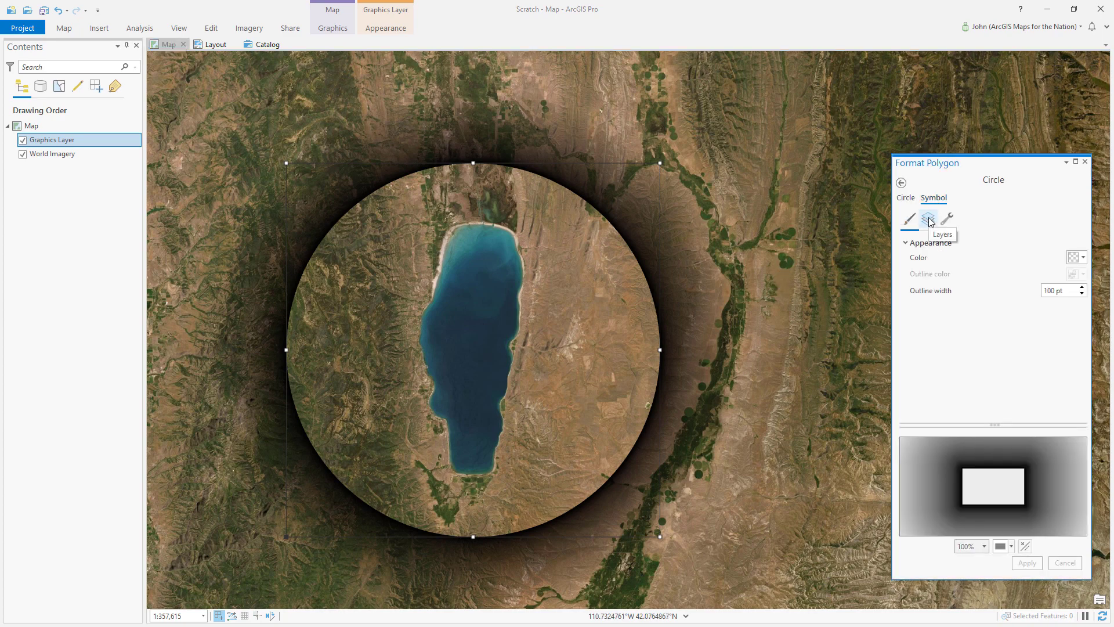
left_click(929, 220)
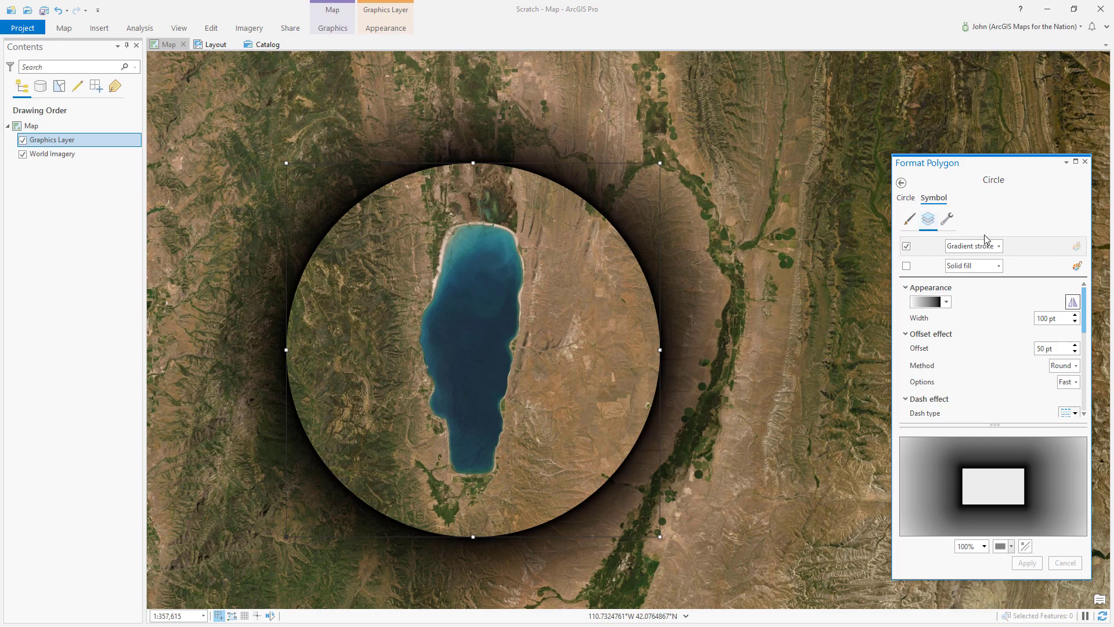
left_click(948, 220)
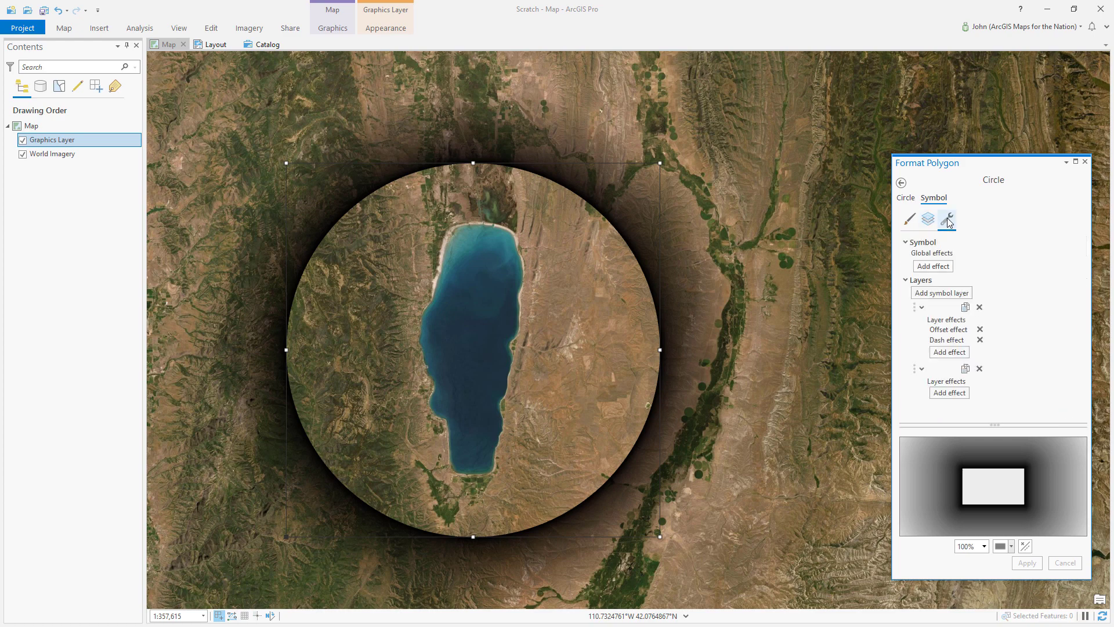
left_click(981, 369)
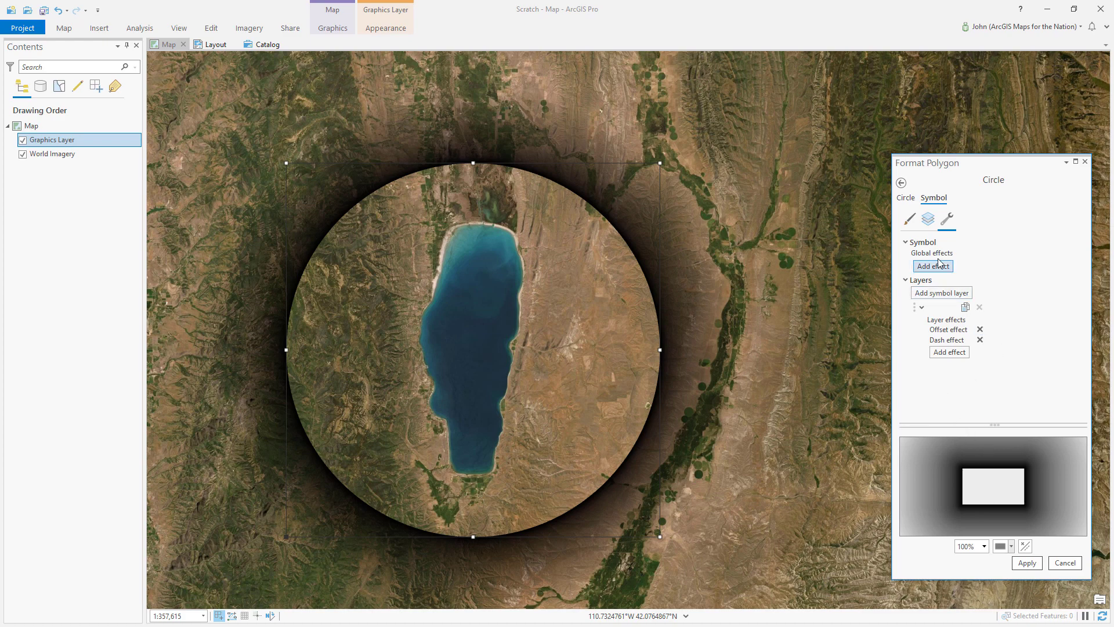
Add a solid stroke layer to the circle's symbol, color it white, apply the change, and deselect the circle.
left_click(942, 294)
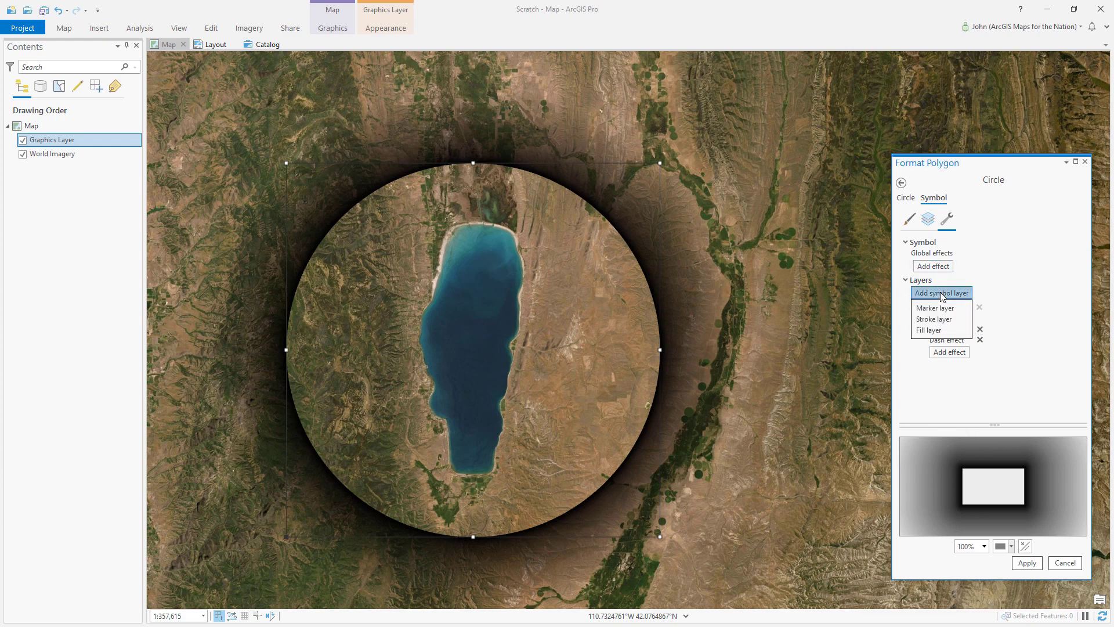
left_click(934, 318)
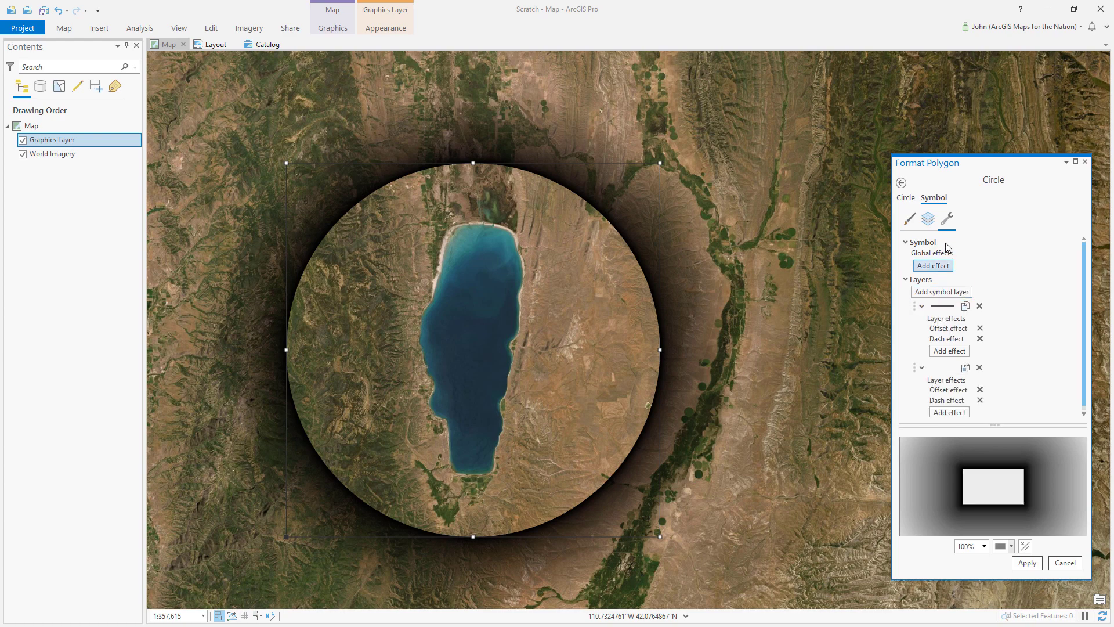
left_click(928, 219)
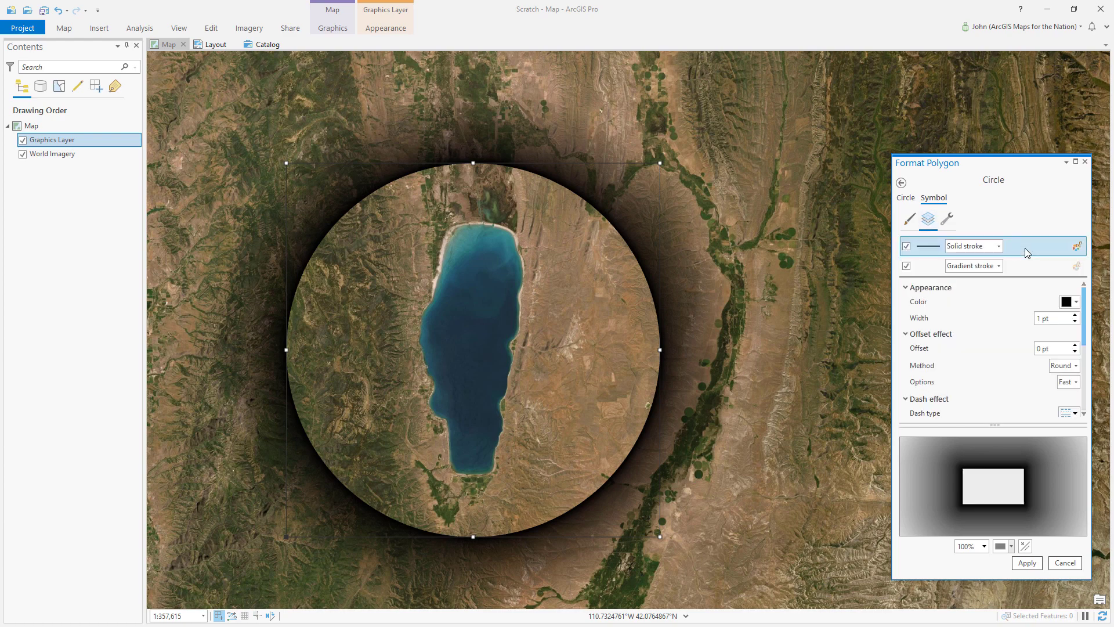
left_click(1067, 302)
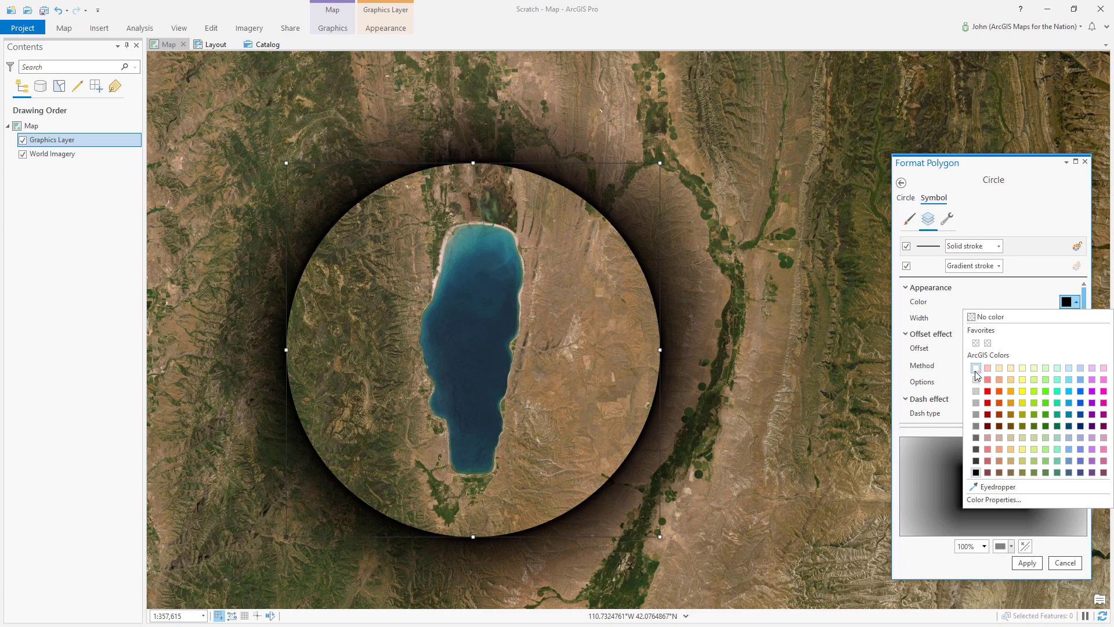
left_click(980, 374)
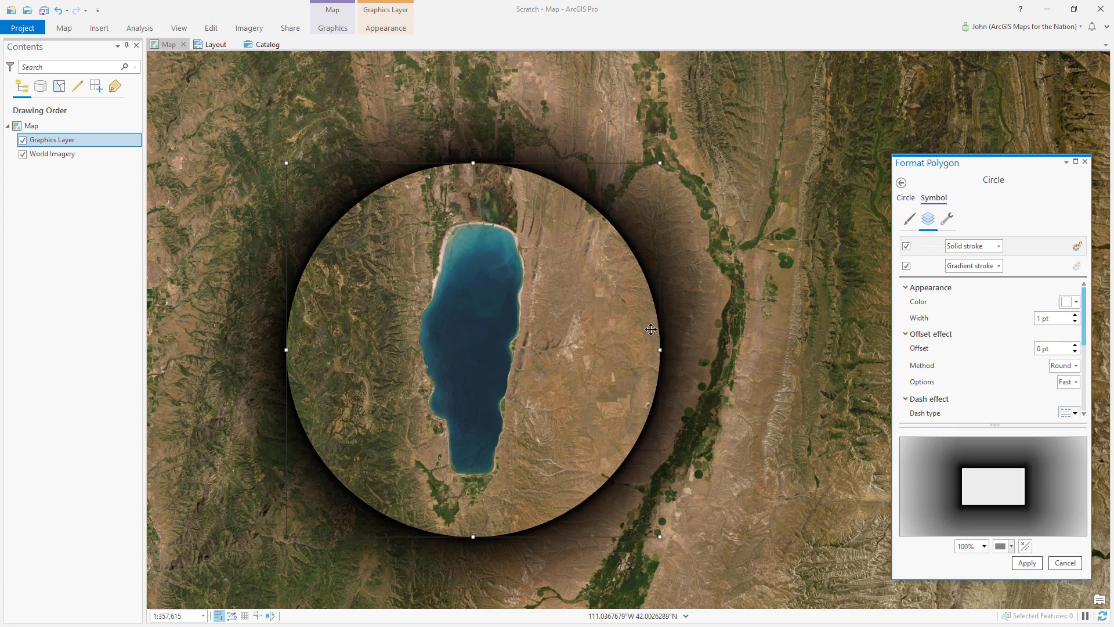
left_click(1025, 563)
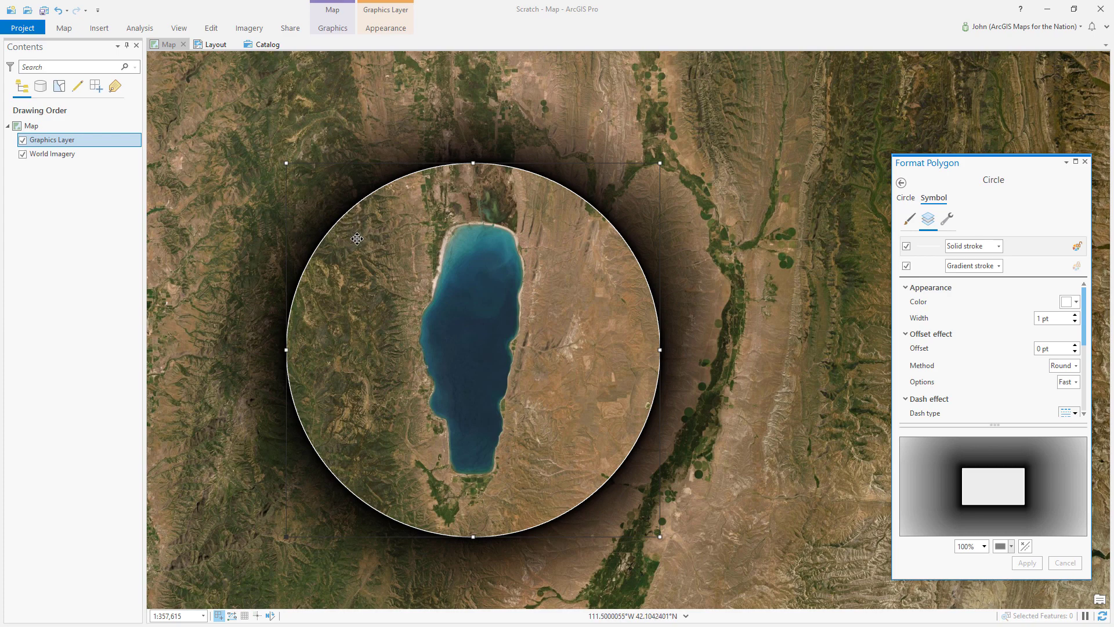
left_click(364, 134)
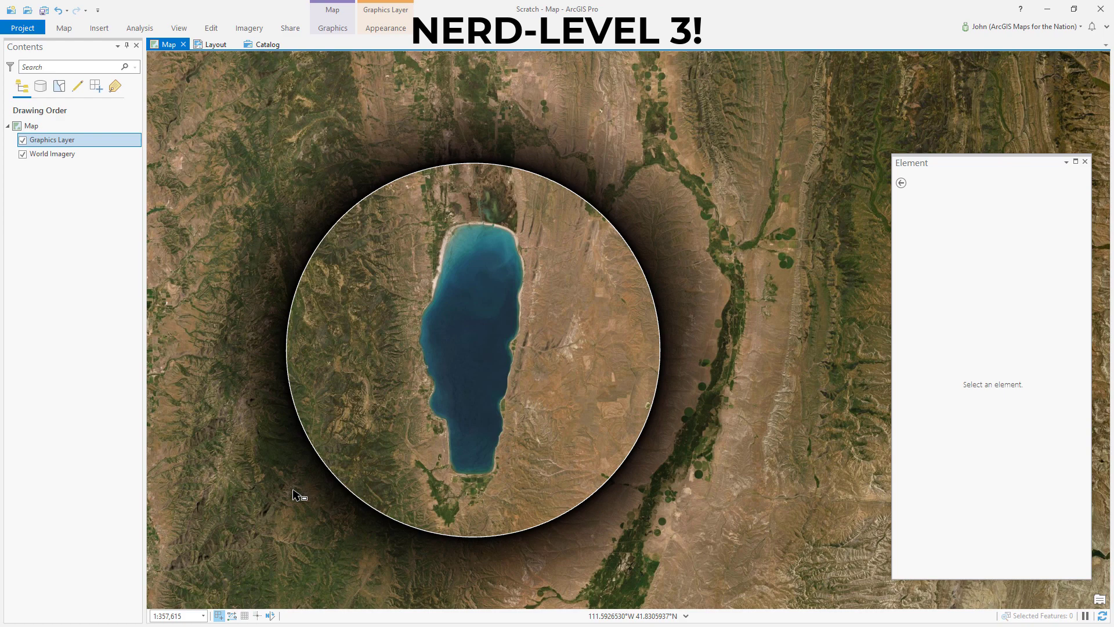
left_click(54, 267)
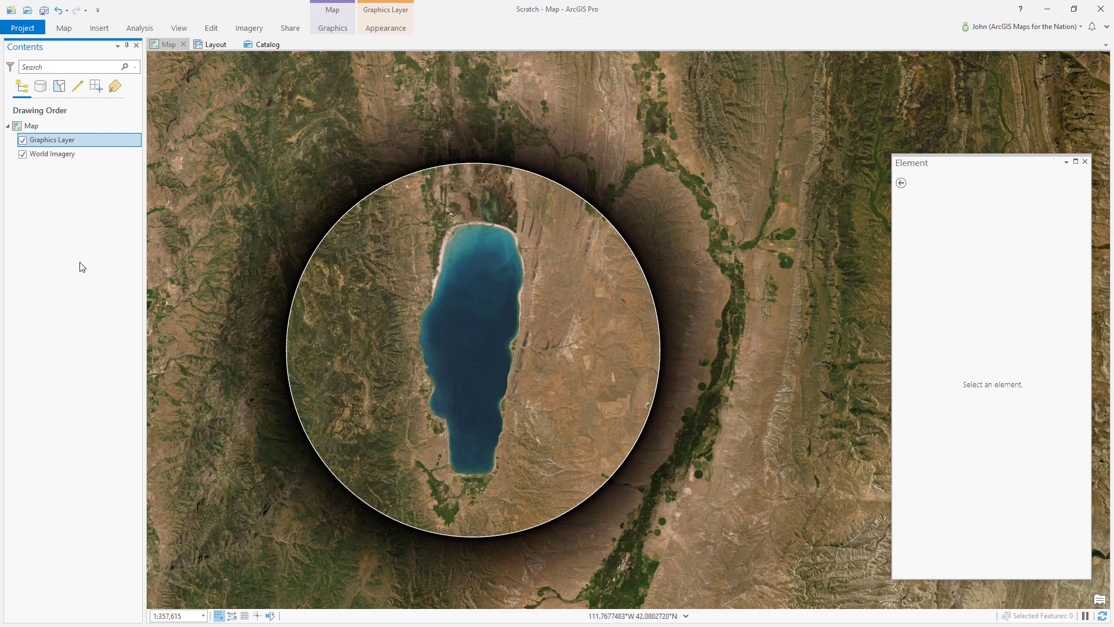
Set the graphics layer's blend mode to Soft Light and deselect the circle.
left_click(339, 217)
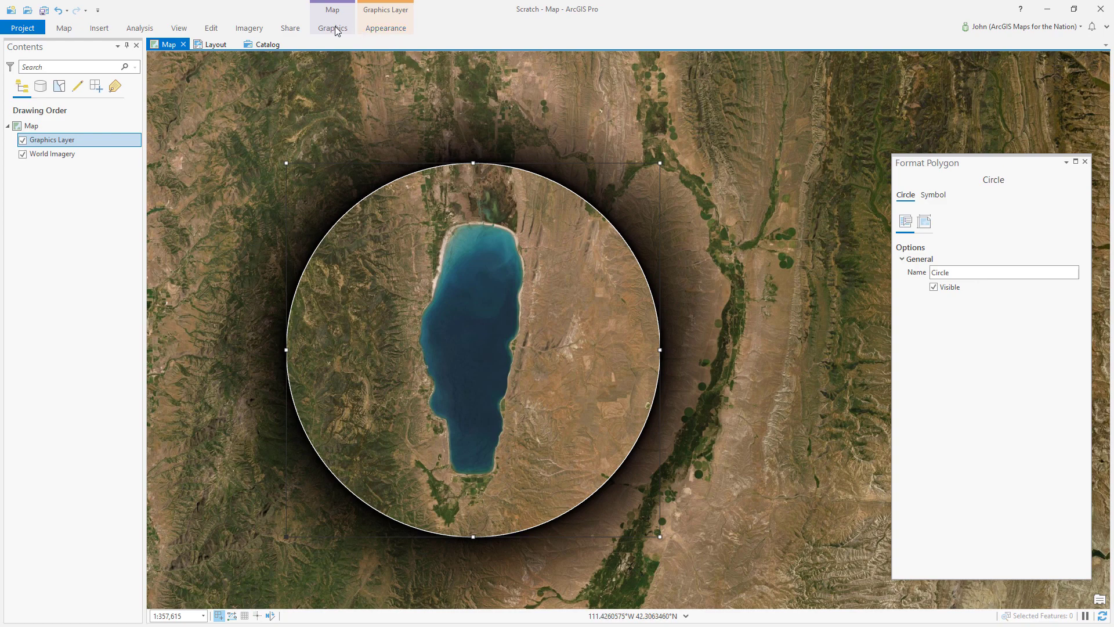
left_click(386, 28)
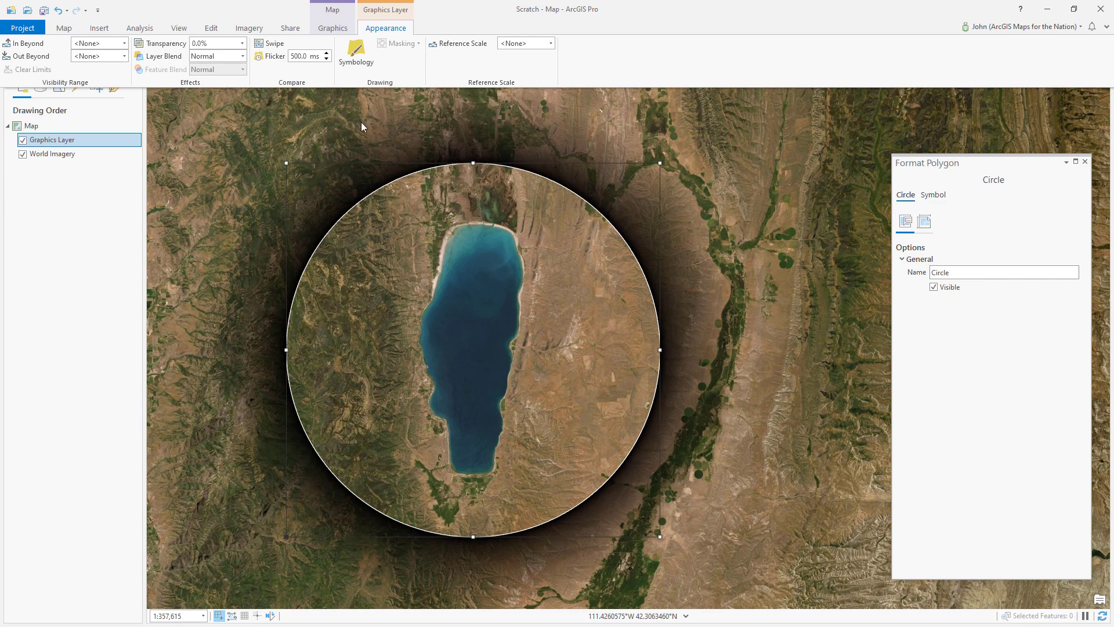
left_click(242, 57)
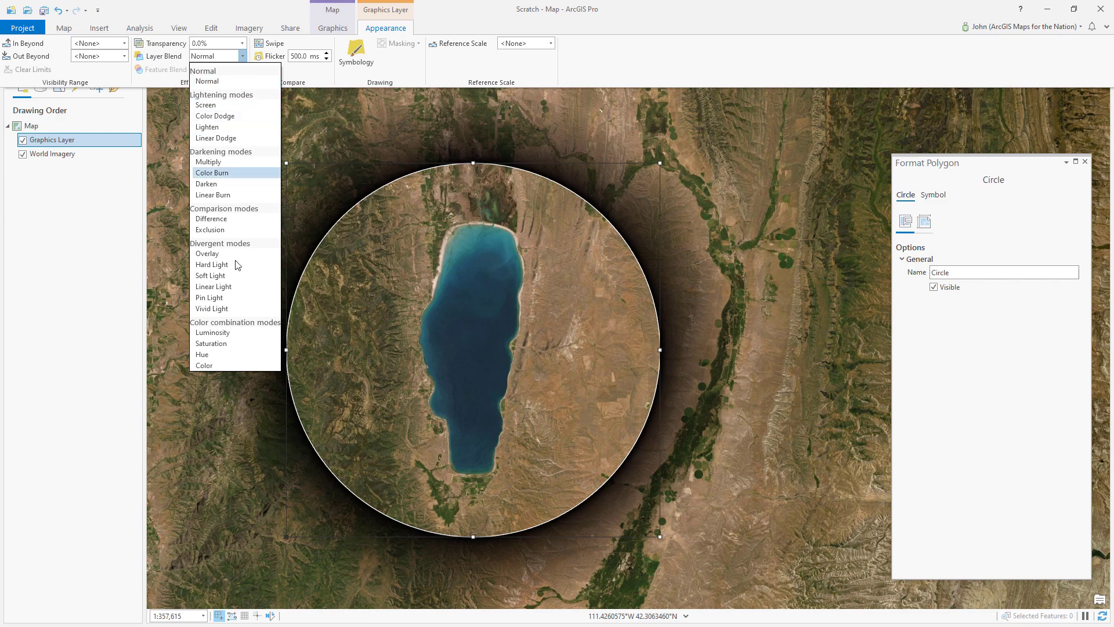
left_click(218, 275)
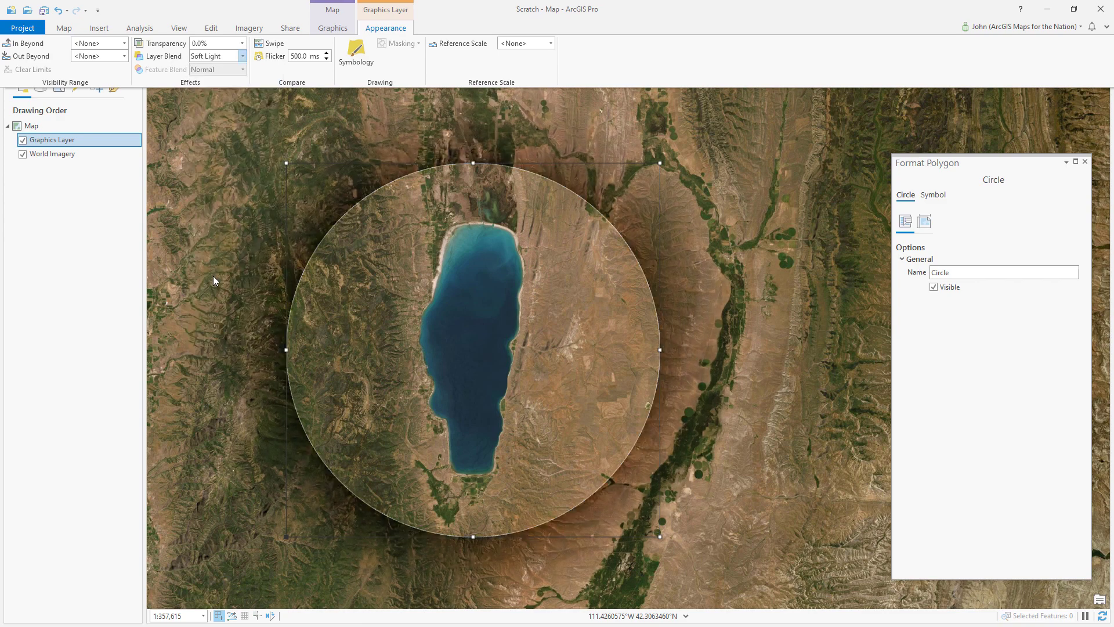
left_click(98, 311)
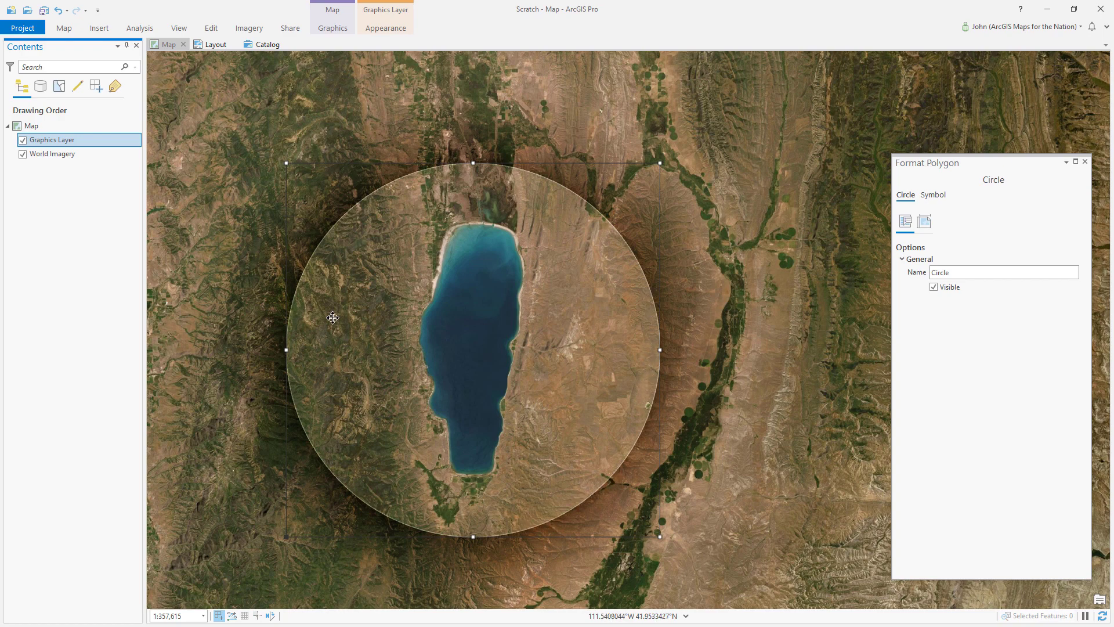
left_click(740, 87)
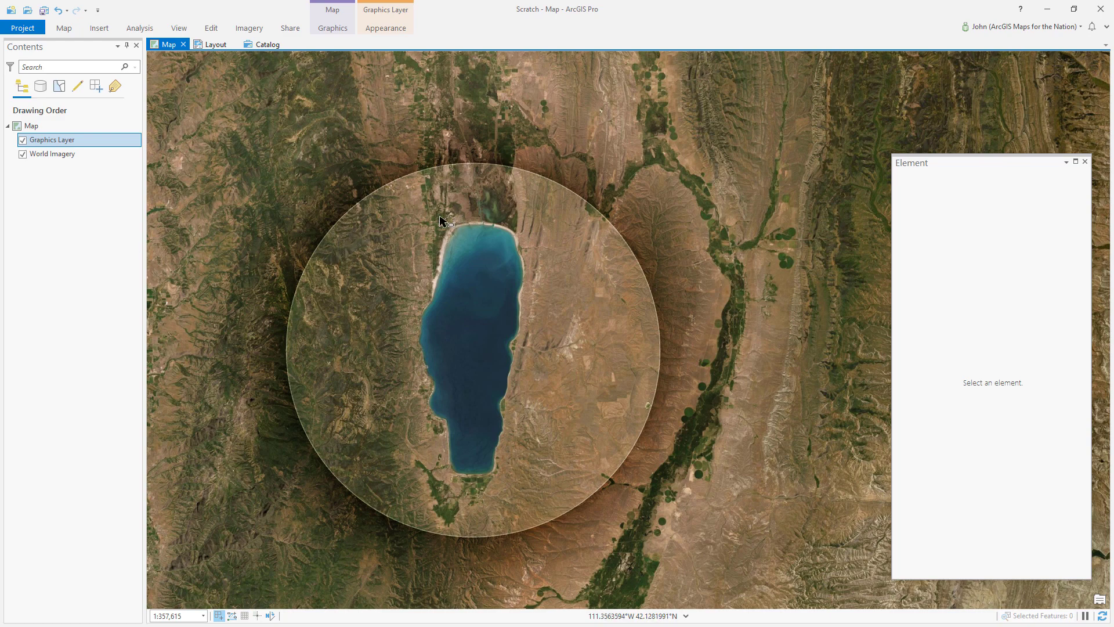
Examine how the blended circle and its shadow look around the lake at several map scales.
scroll(441, 221, "down", 5)
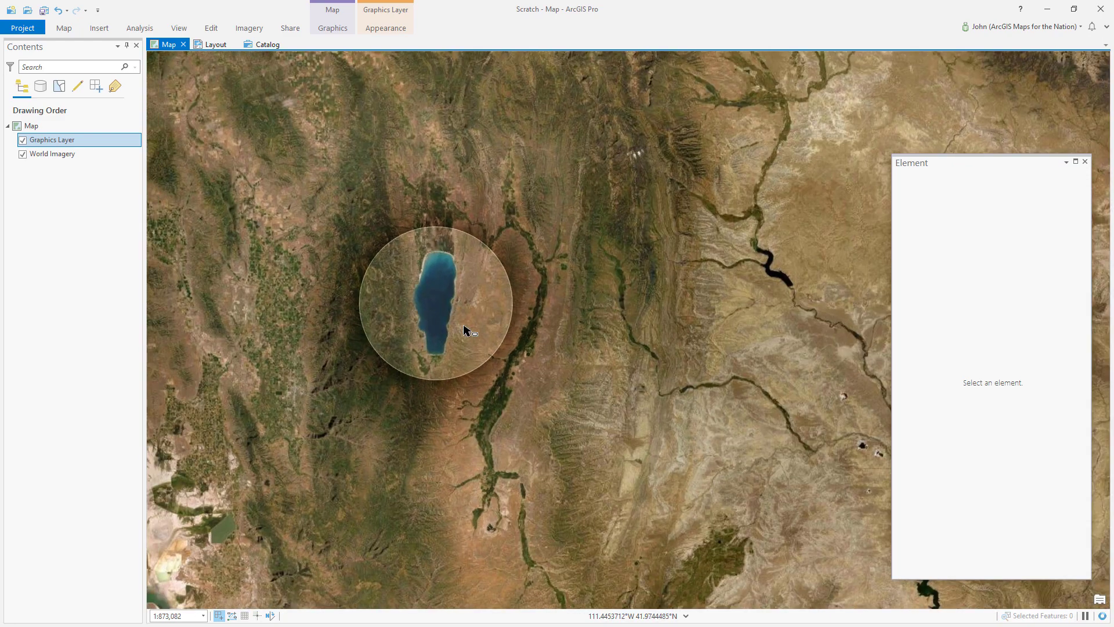
scroll(406, 325, "down", 3)
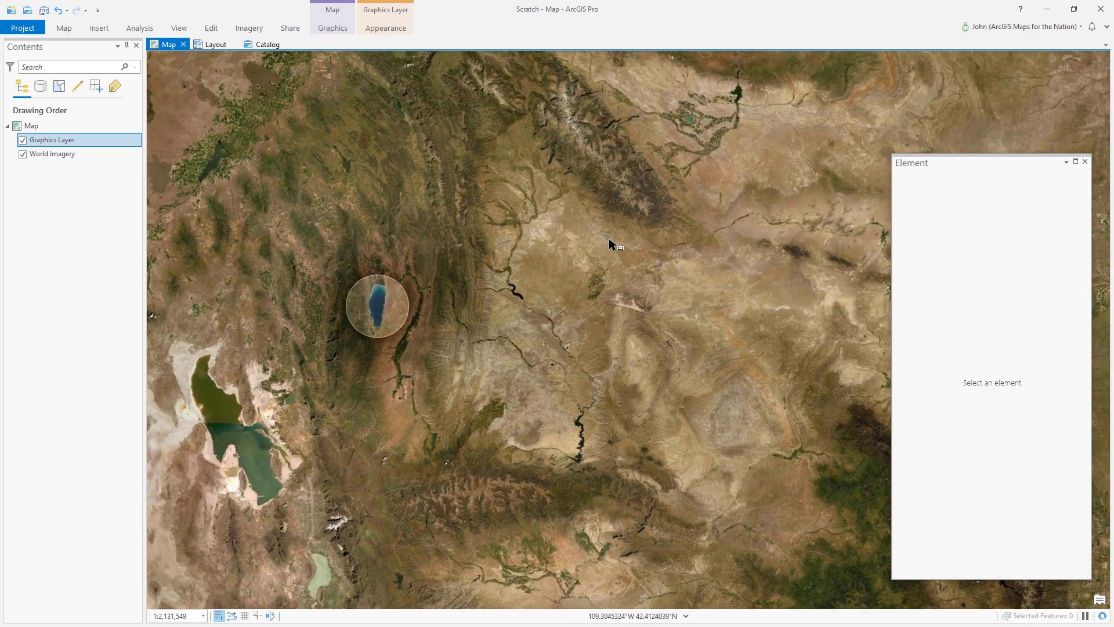
left_click_drag(609, 243, 650, 246)
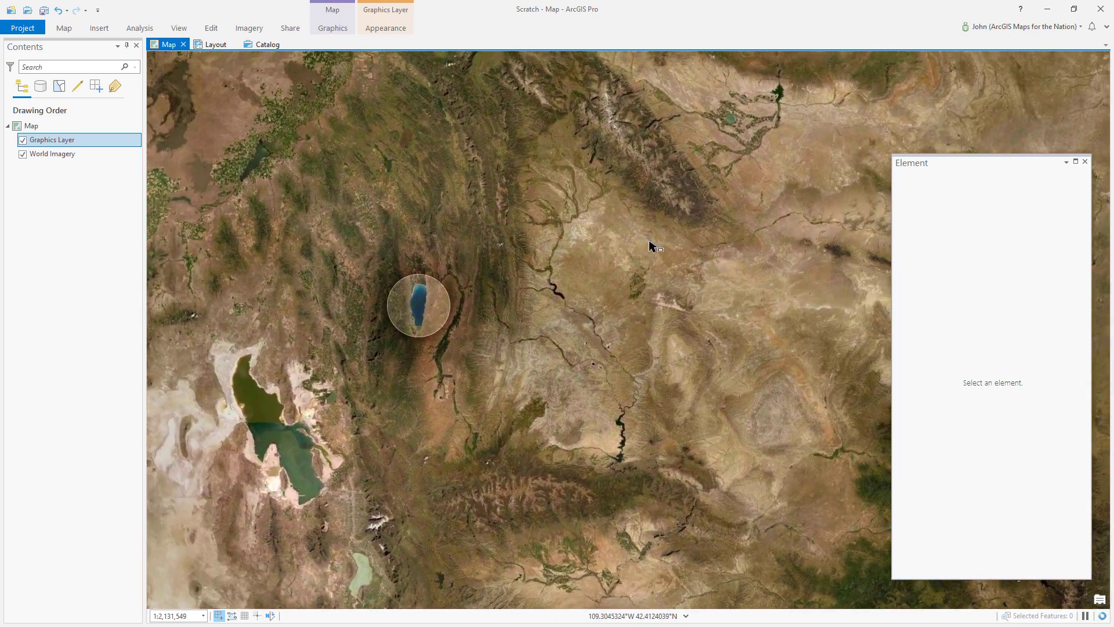
scroll(430, 310, "up", 5)
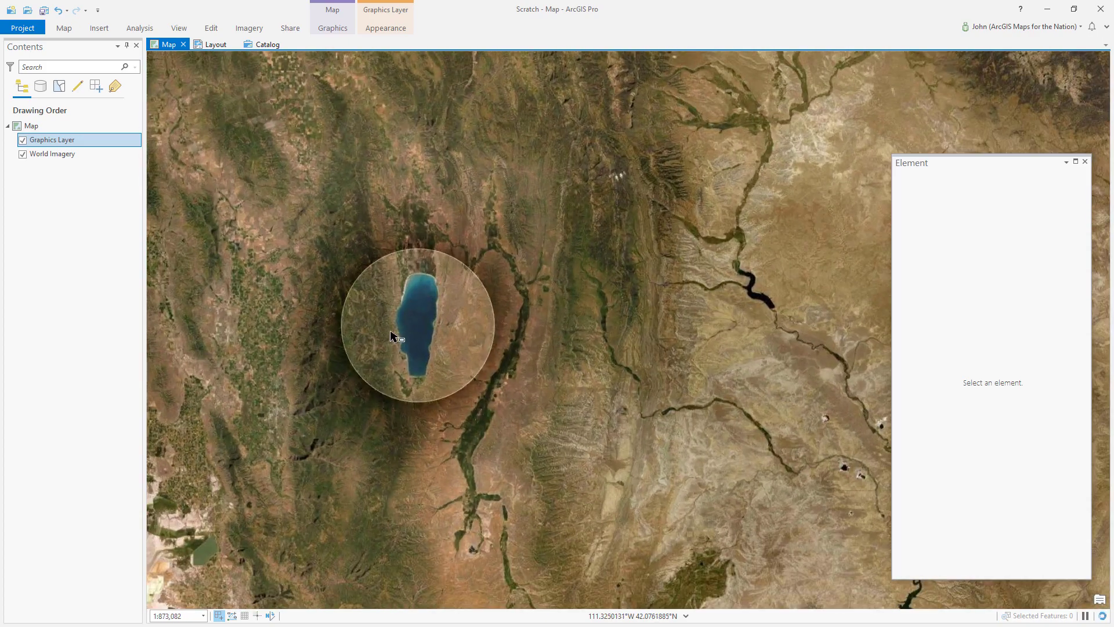
scroll(458, 249, "up", 2)
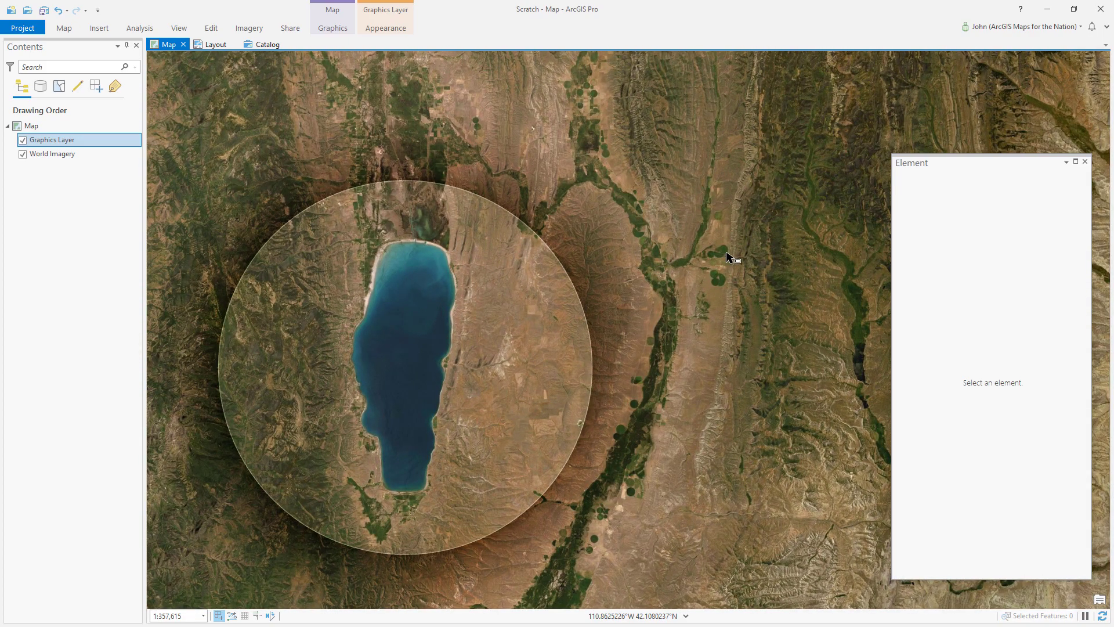
scroll(735, 256, "down", 2)
left_click_drag(709, 232, 765, 203)
scroll(778, 216, "down", 2)
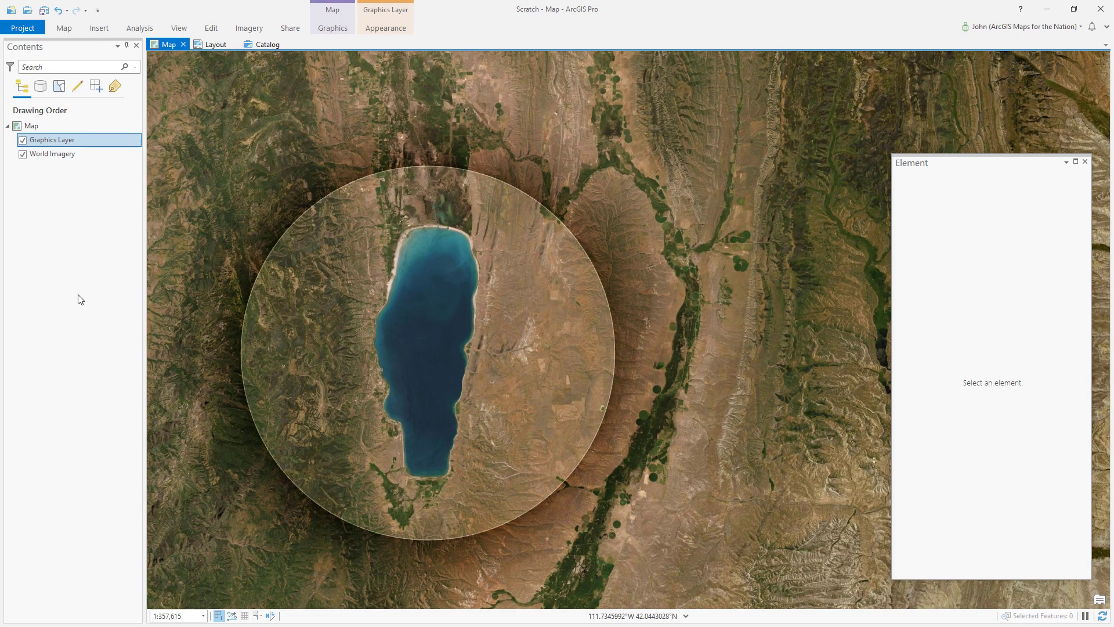
Enlarge the circle toward the southeast so it covers a broad mountain region east of the Great Salt Lake.
scroll(314, 292, "down", 5)
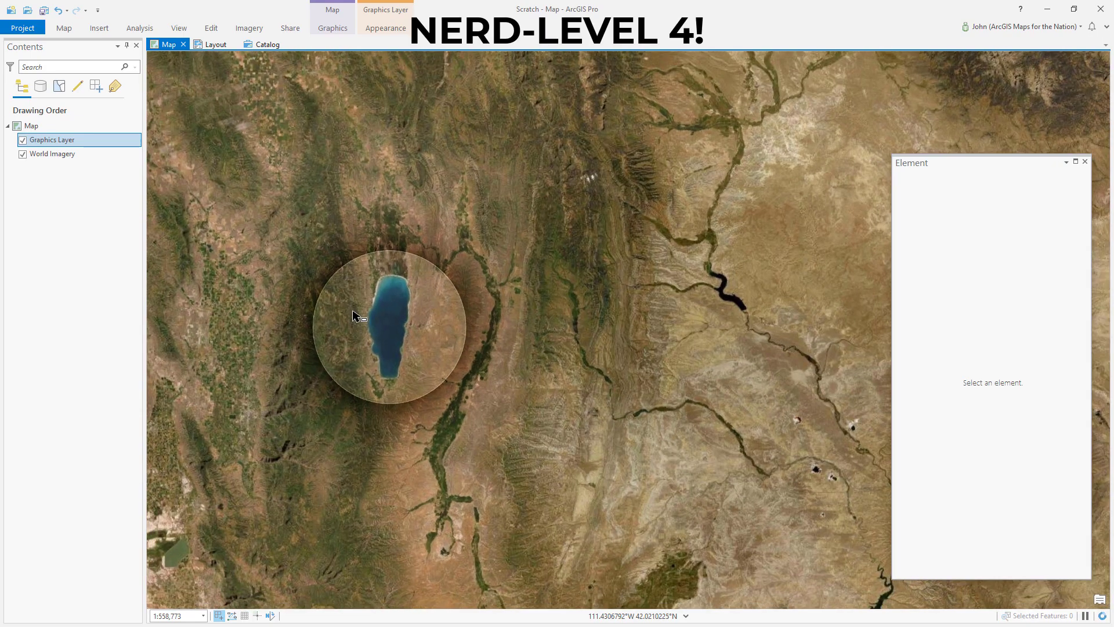
scroll(253, 271, "down", 2)
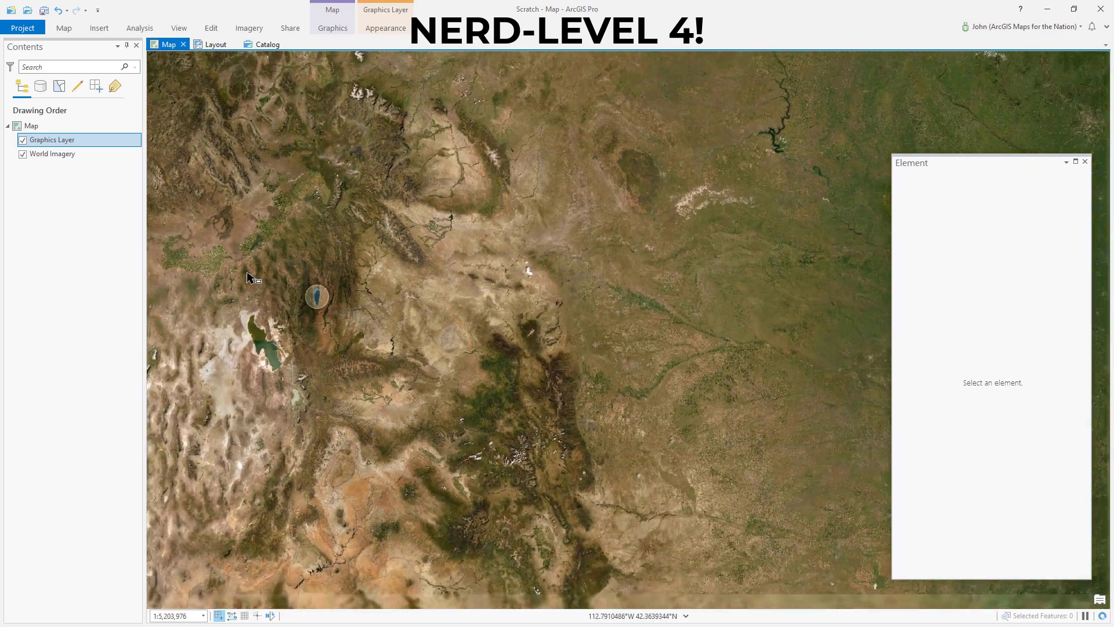
scroll(250, 270, "up", 3)
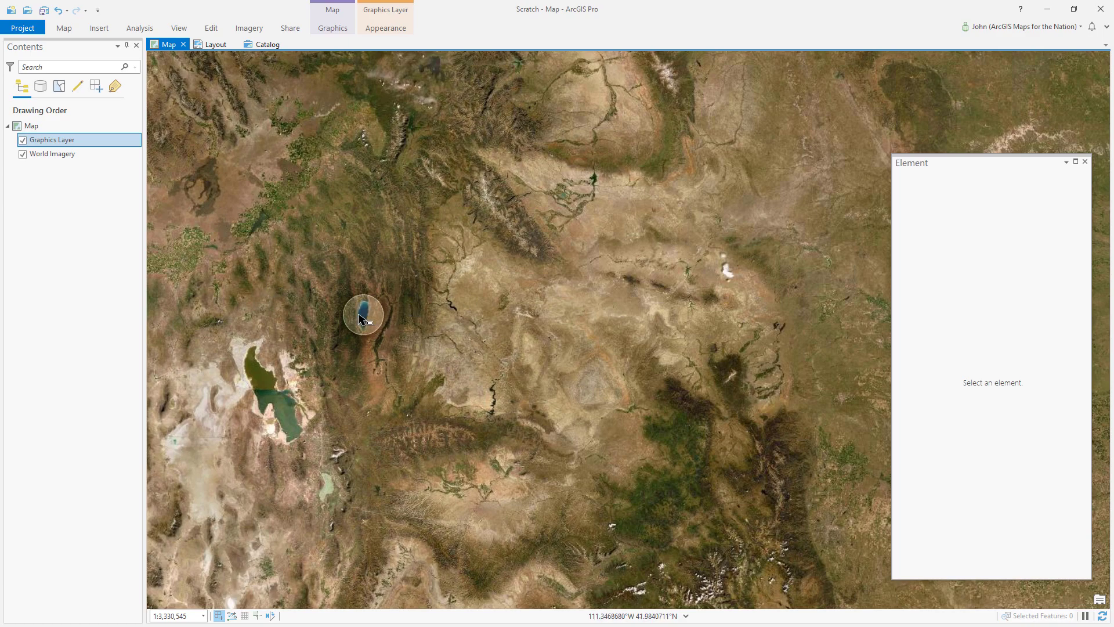
scroll(272, 305, "down", 5)
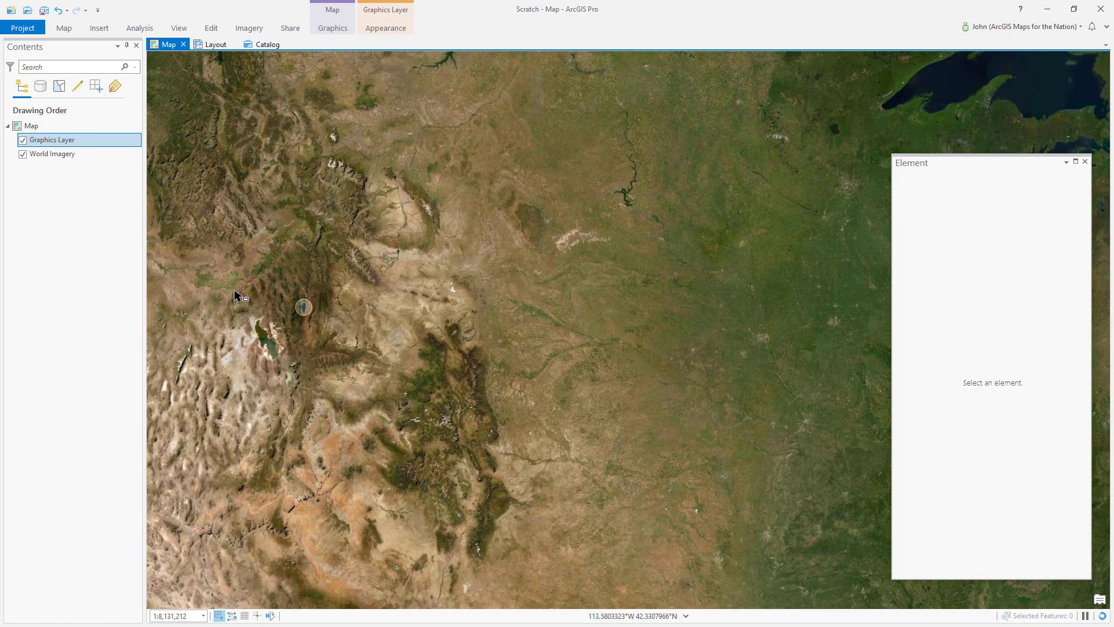
scroll(235, 296, "down", 1)
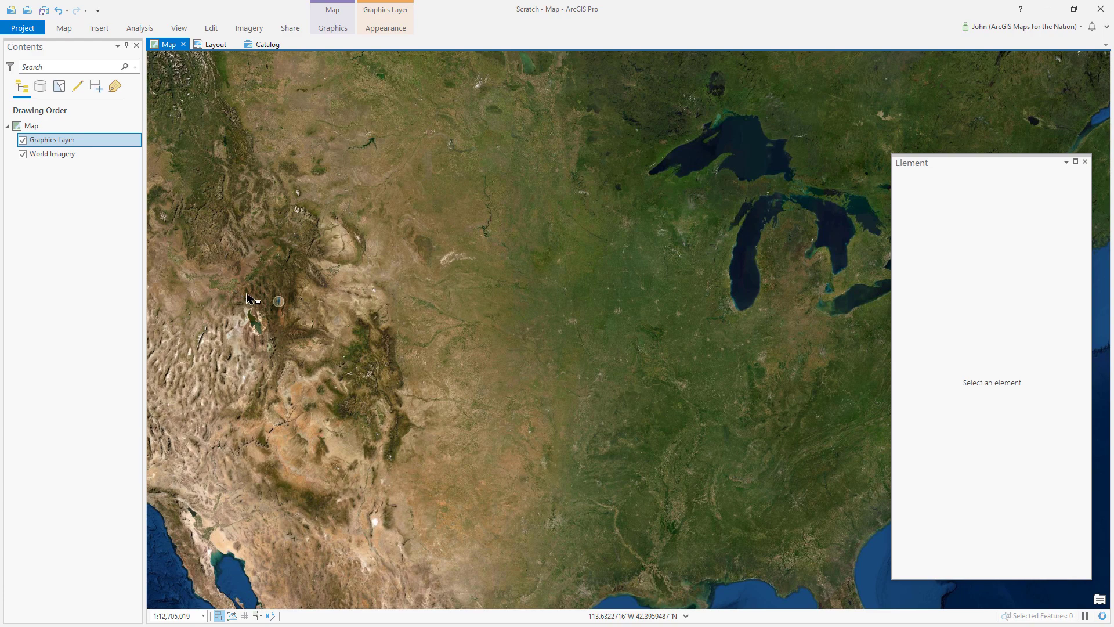
left_click(279, 304)
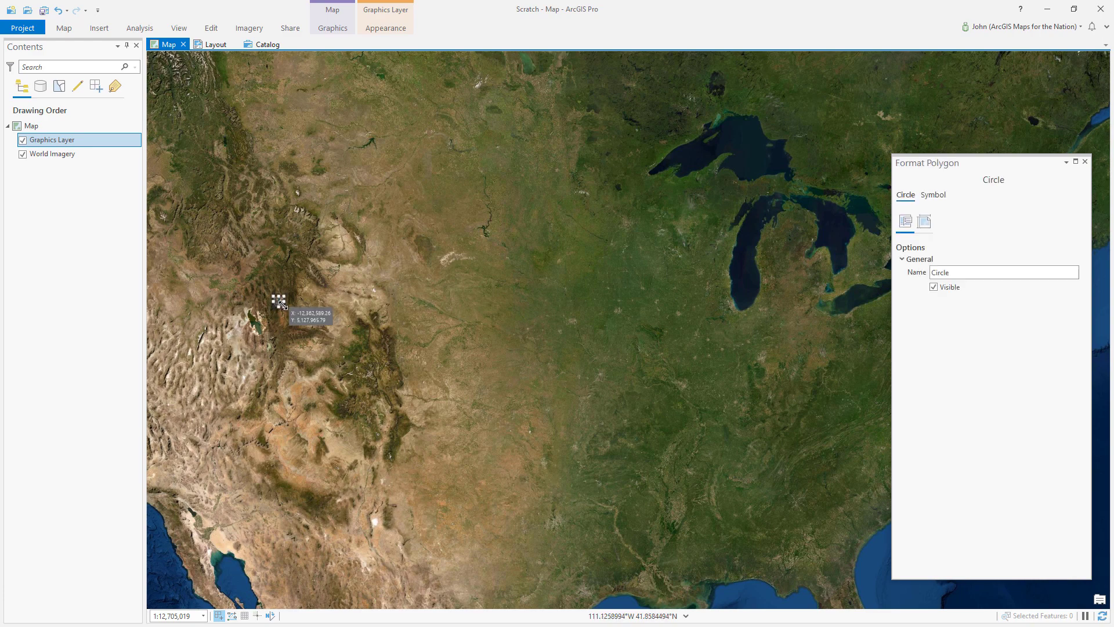
left_click_drag(282, 305, 355, 384)
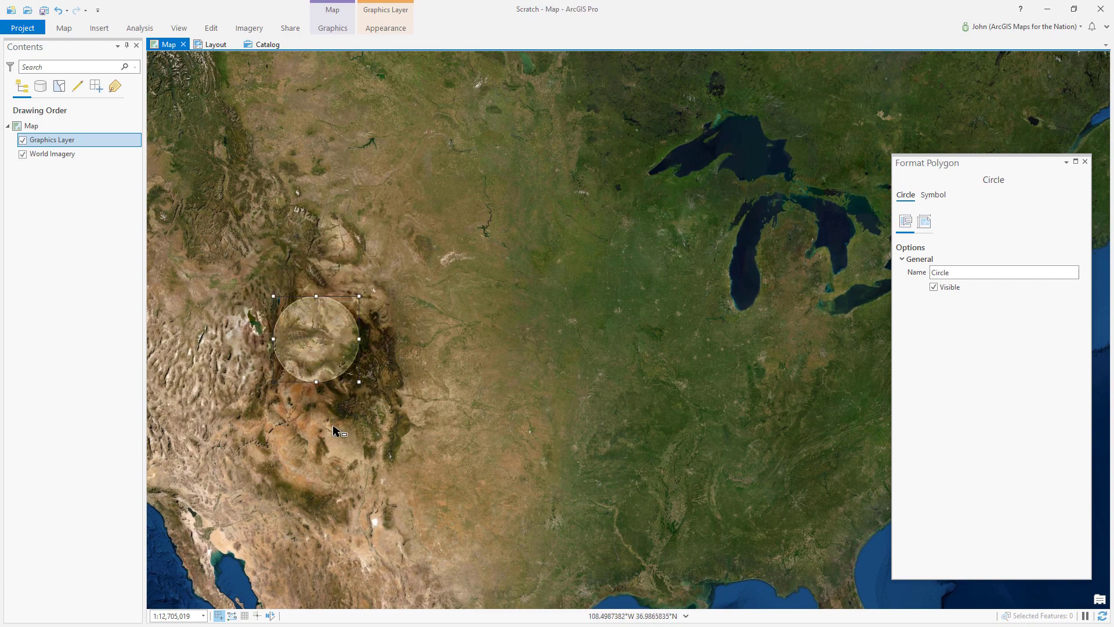
mouse_move(357, 384)
left_mouse_down()
mouse_move(342, 366)
mouse_move(364, 390)
mouse_move(342, 367)
mouse_move(353, 376)
left_mouse_up()
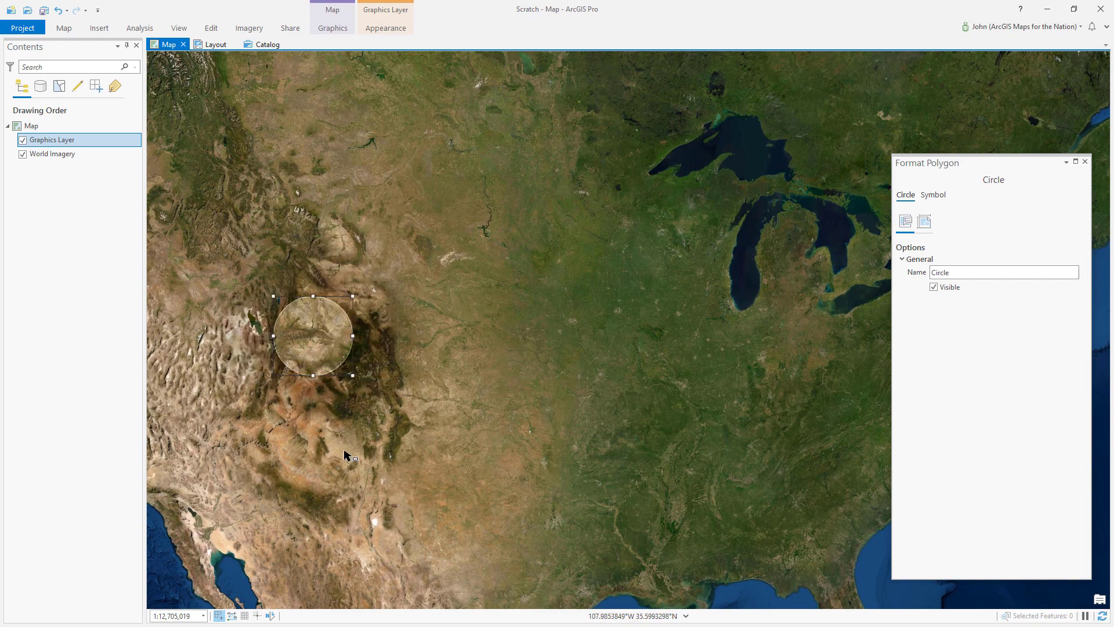
Move the circle across the Atlantic to the desert of northwest Africa.
scroll(305, 192, "down", 2)
scroll(275, 149, "down", 4)
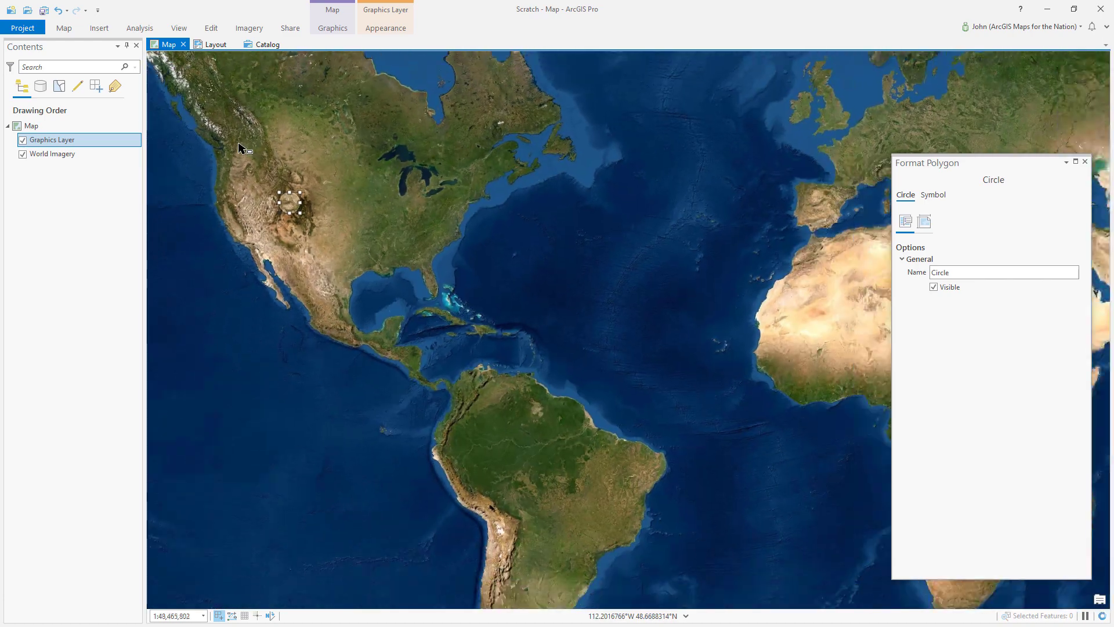
left_click_drag(290, 201, 785, 315)
scroll(845, 296, "up", 3)
scroll(807, 339, "up", 5)
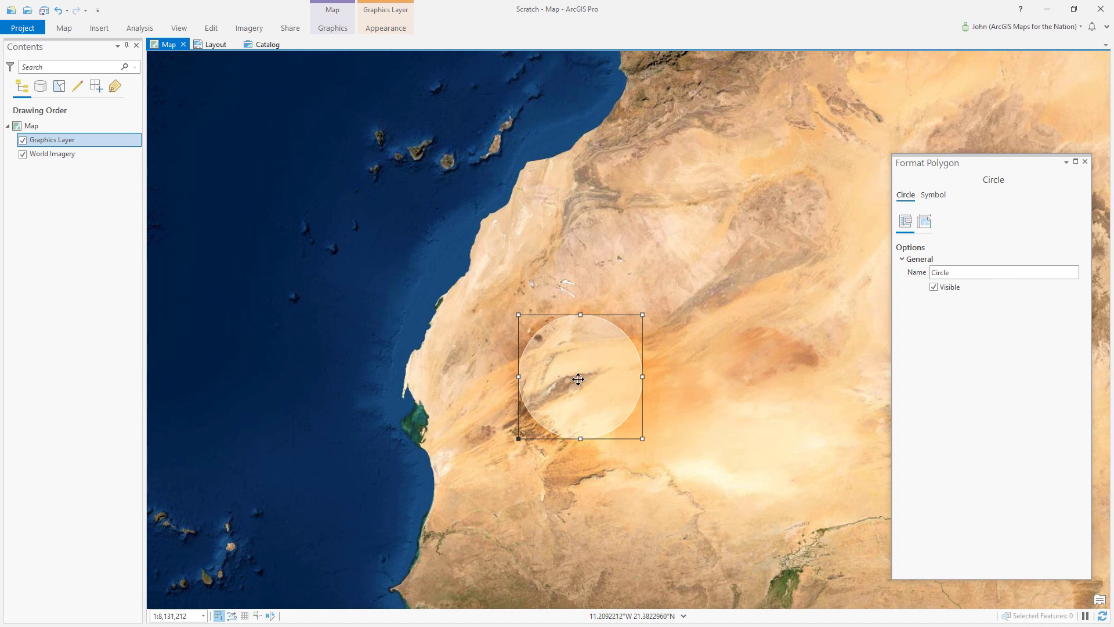
Shrink the circle around the desert ridge that holds the ring-shaped rock formation, and close the polygon formatting pane.
left_click_drag(578, 379, 583, 383)
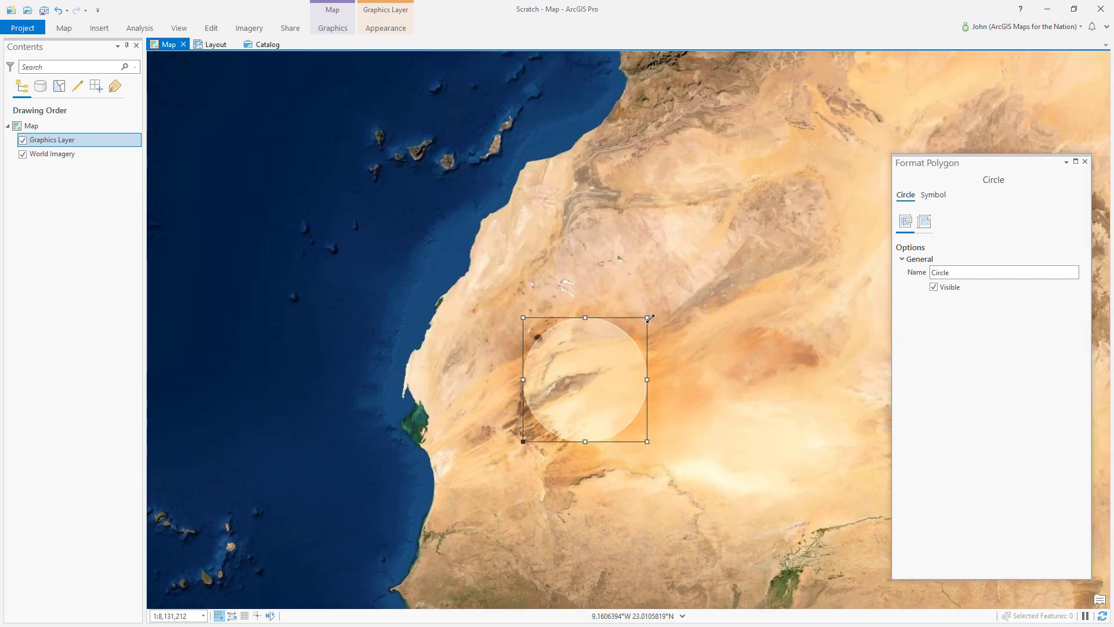
left_click_drag(647, 319, 605, 361)
left_click_drag(523, 442, 600, 409)
scroll(581, 389, "up", 1)
scroll(571, 383, "up", 6)
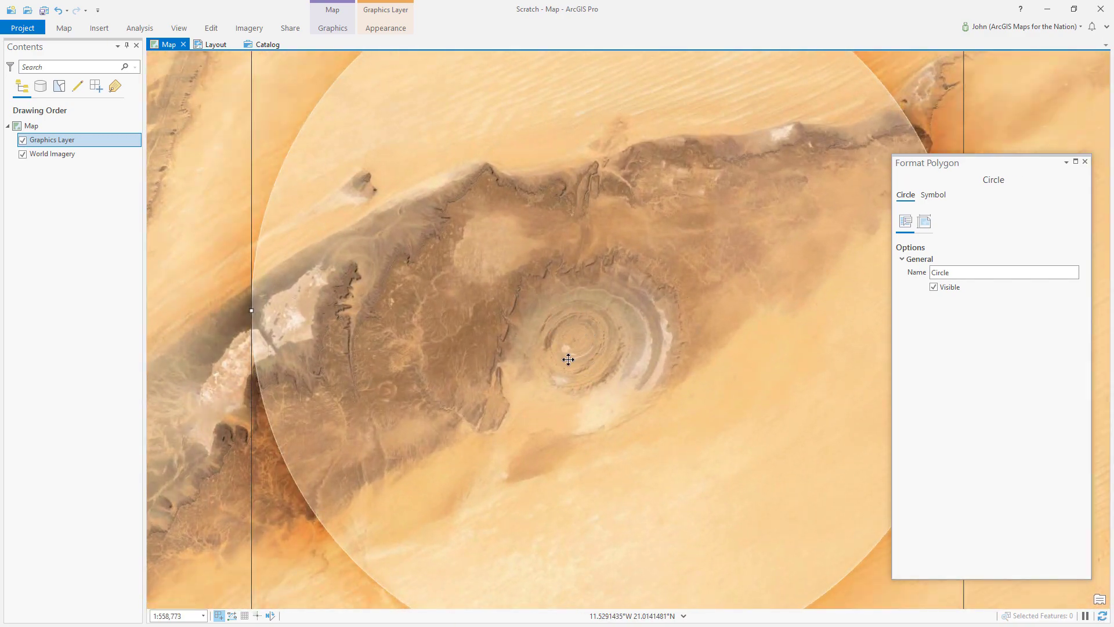
left_click(1085, 162)
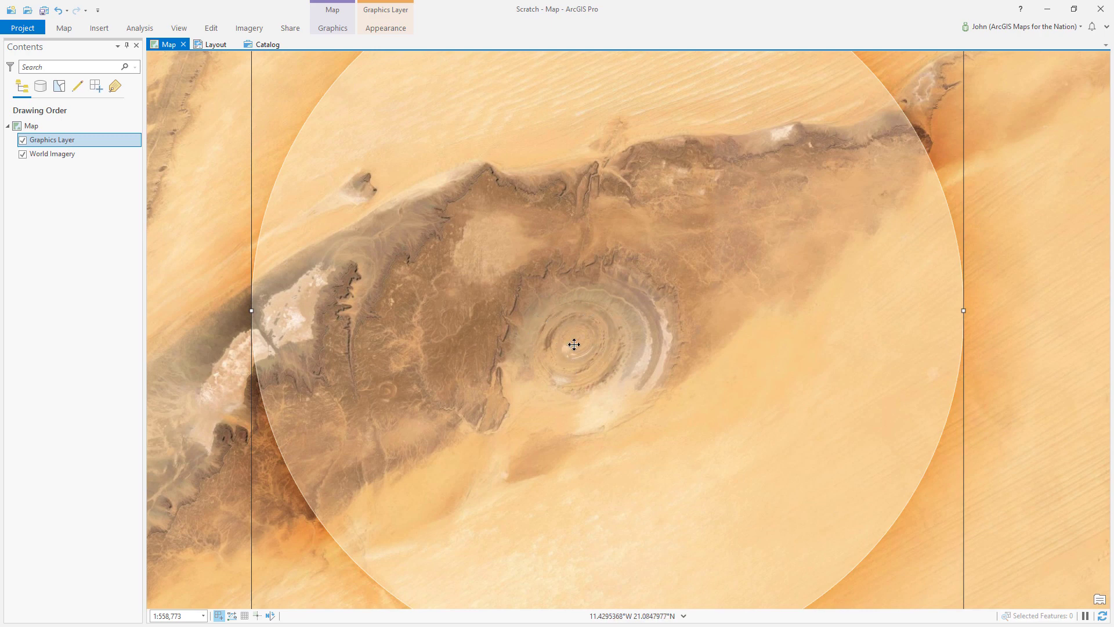
Reduce the circle further so it frames the ring-shaped formation closely, and deselect it.
scroll(580, 345, "up", 5)
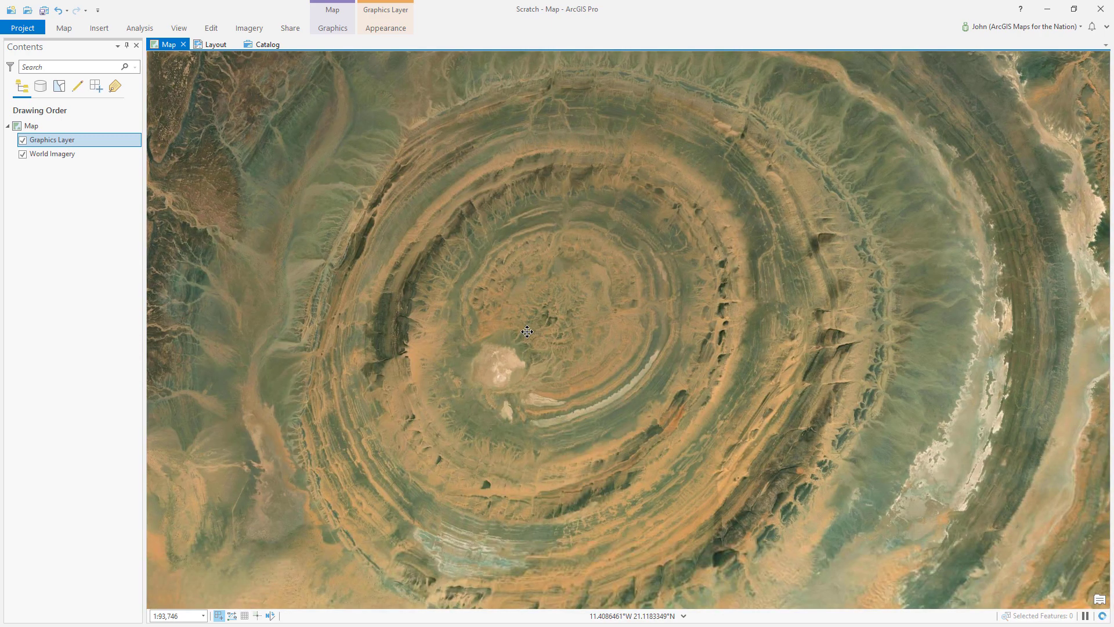
scroll(500, 352, "down", 6)
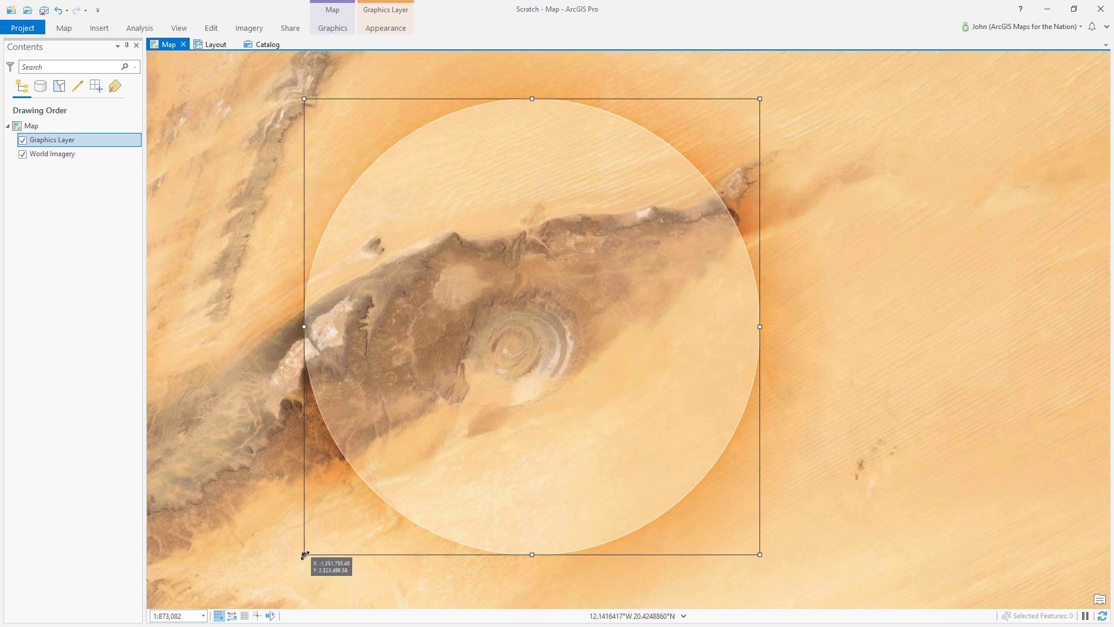
left_click_drag(304, 556, 382, 476)
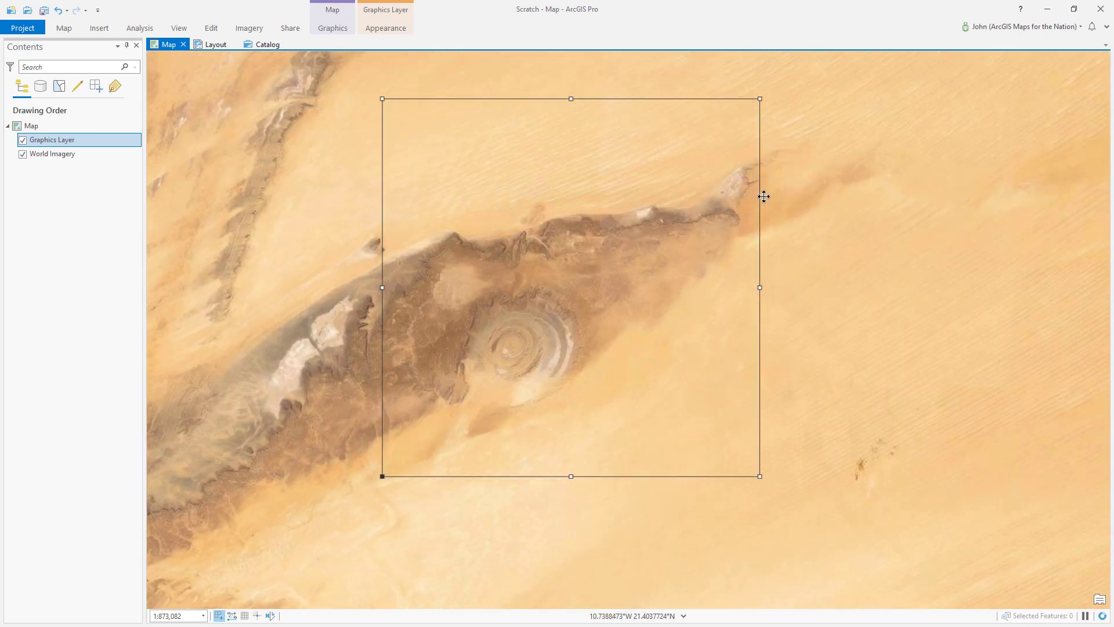
left_click_drag(760, 98, 618, 241)
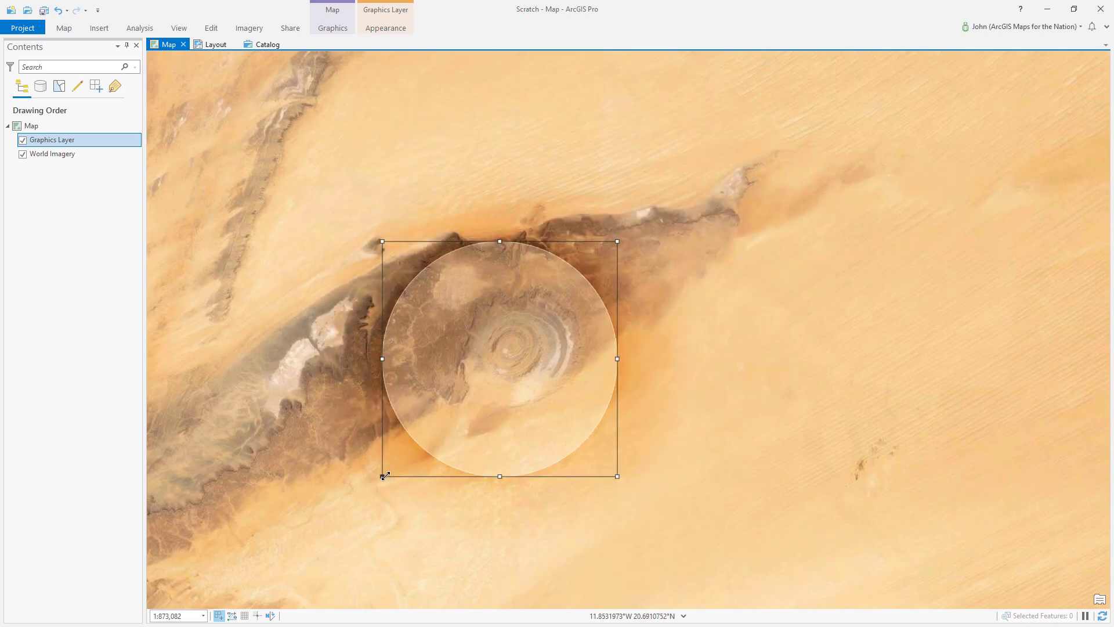
left_click_drag(383, 476, 419, 449)
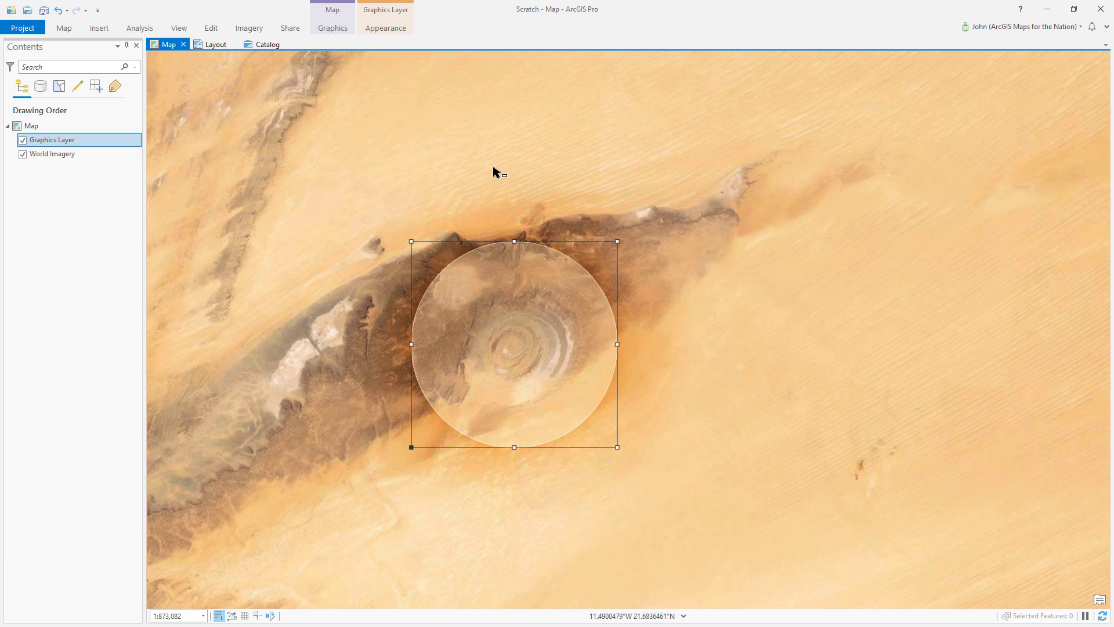
scroll(548, 333, "up", 2)
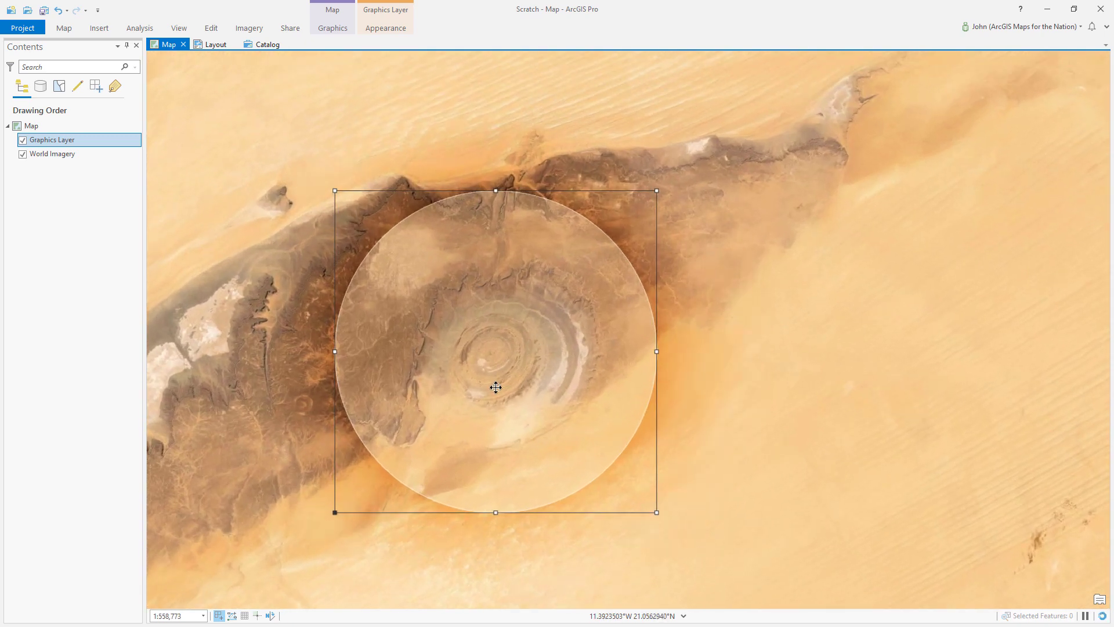
scroll(522, 378, "up", 1)
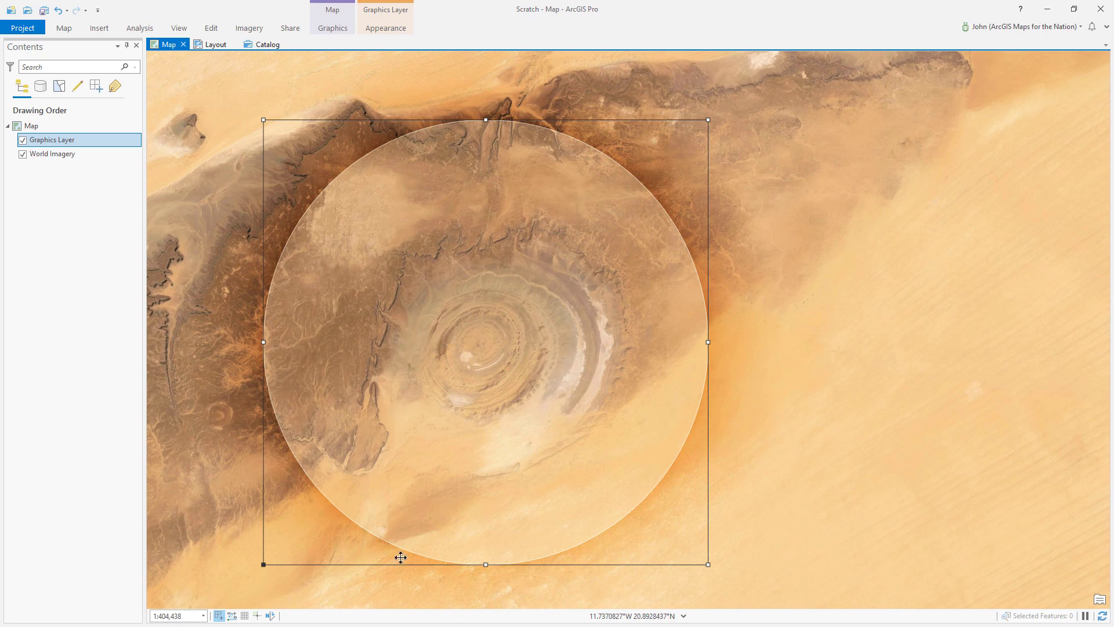
left_click(894, 251)
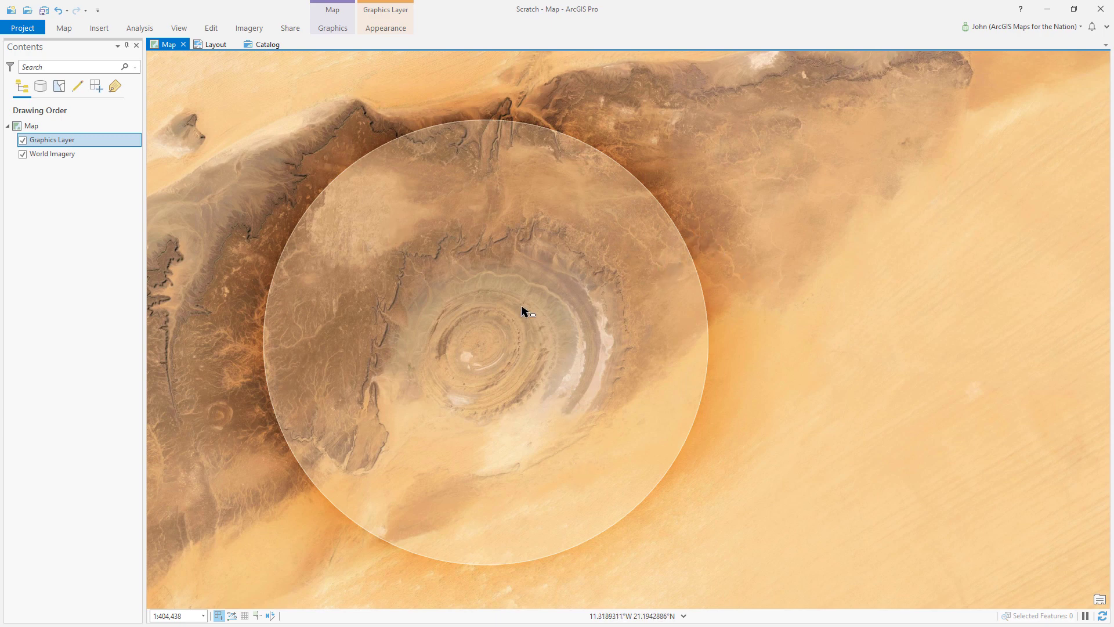
Save the circle's polygon symbol to the Favorites style with the name CalloutAreaOfInterestFade.
left_click(530, 360)
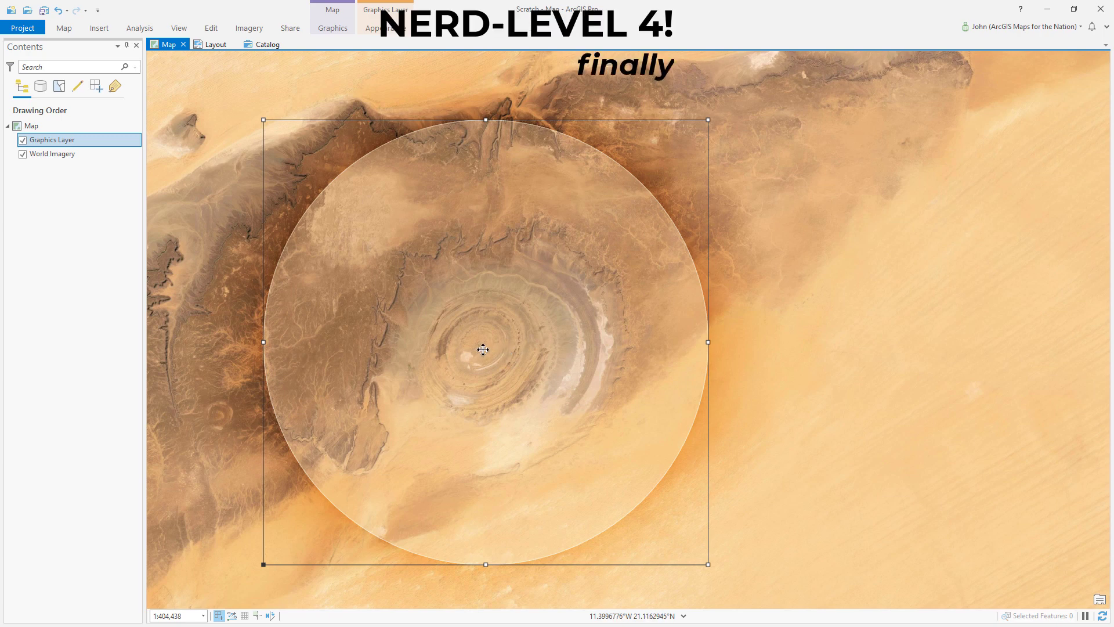
right_click(581, 203)
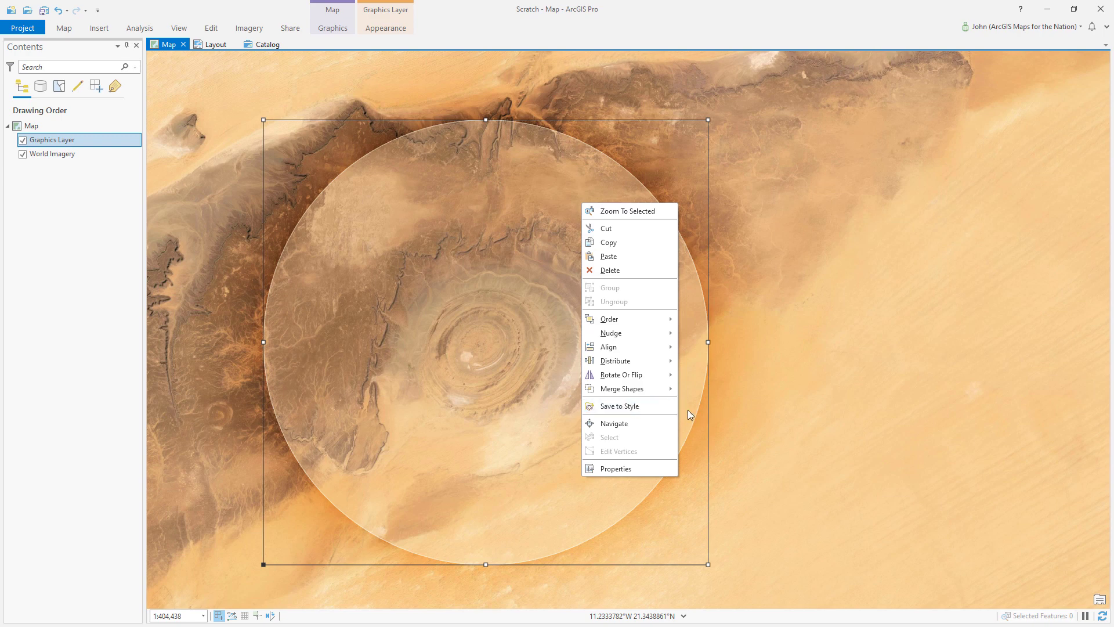
left_click(617, 406)
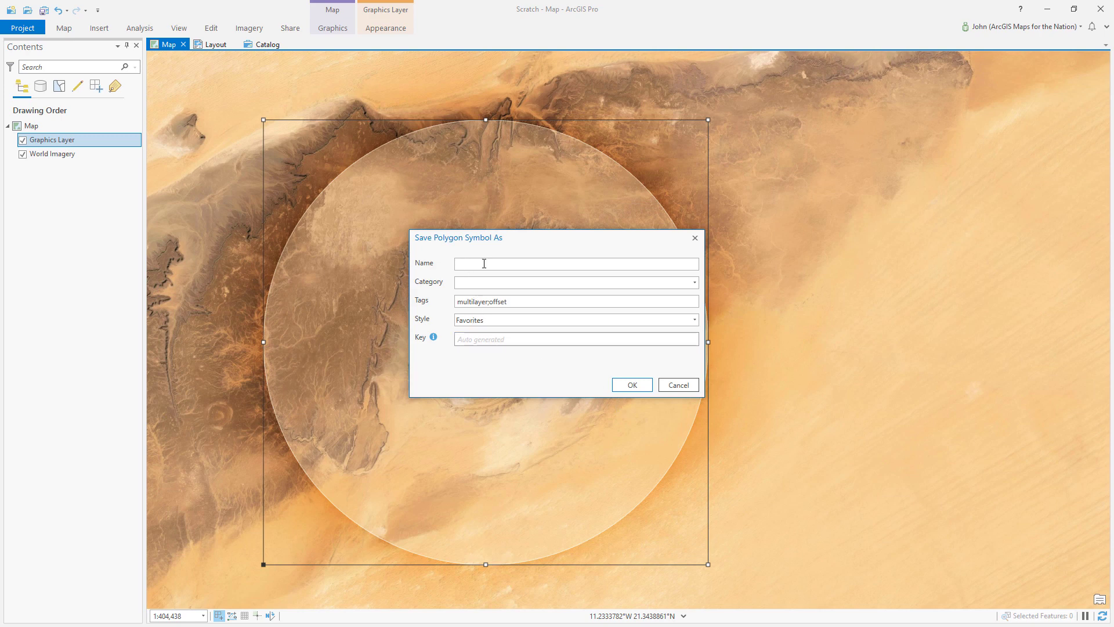
type("CalloutAreaOfInterestFade")
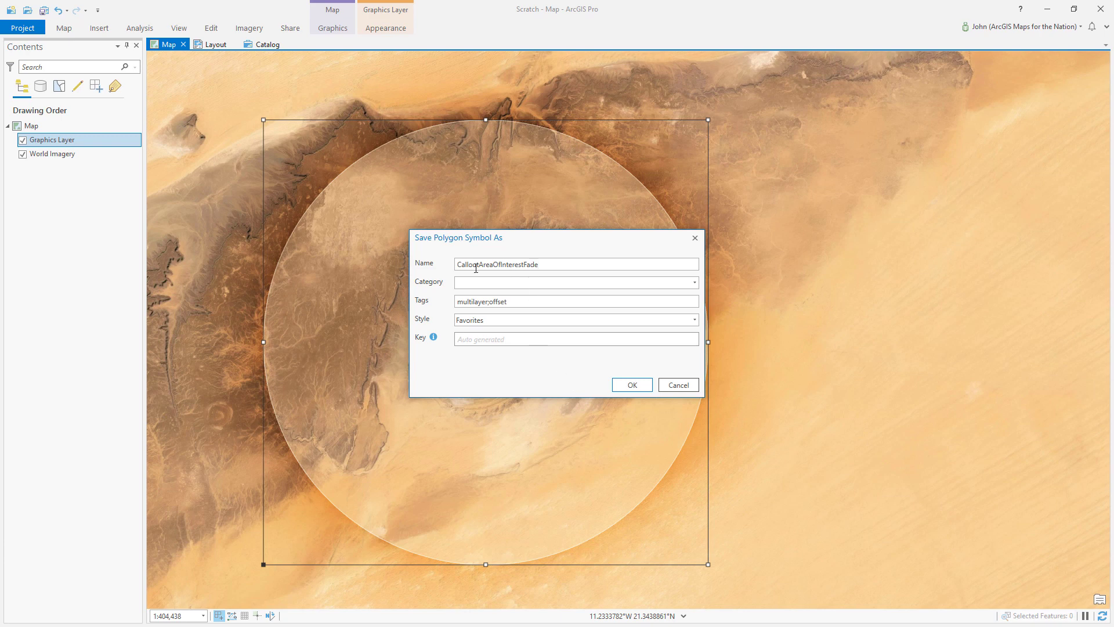
left_click(632, 384)
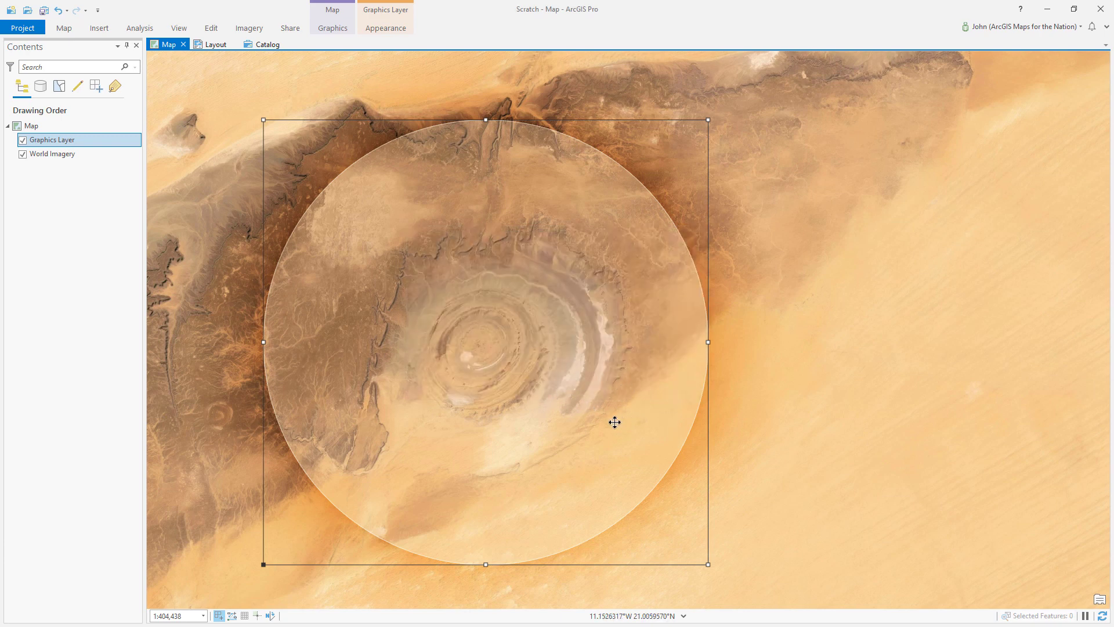
Move the circle northeast, clear of the ring-shaped formation, and draw a rectangle graphic around the formation.
scroll(615, 420, "down", 2)
left_click_drag(559, 397, 837, 183)
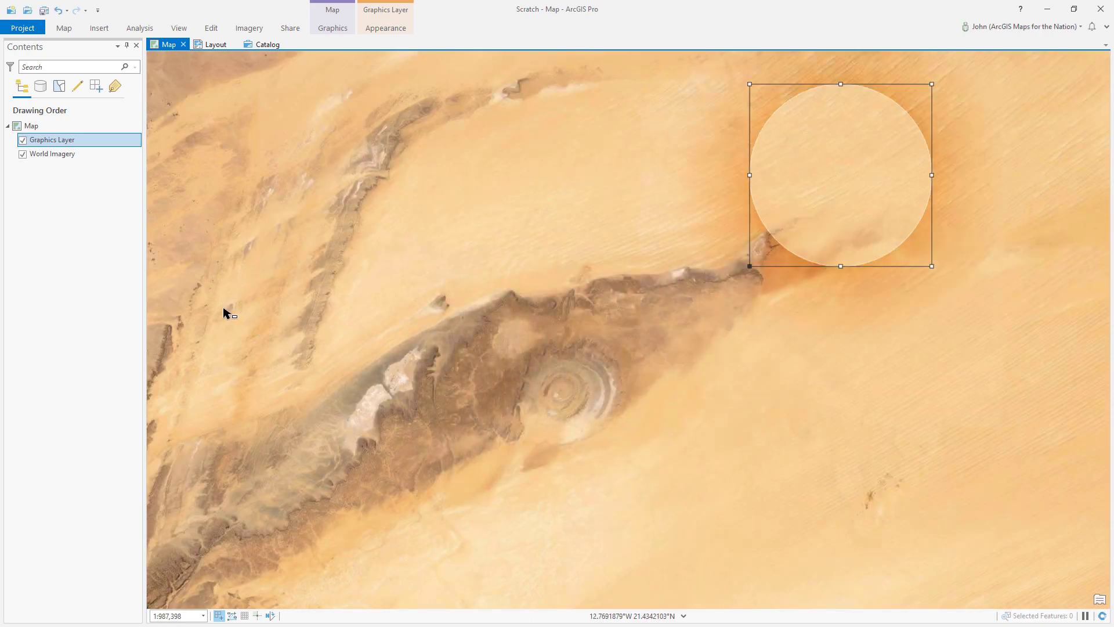
left_click(342, 30)
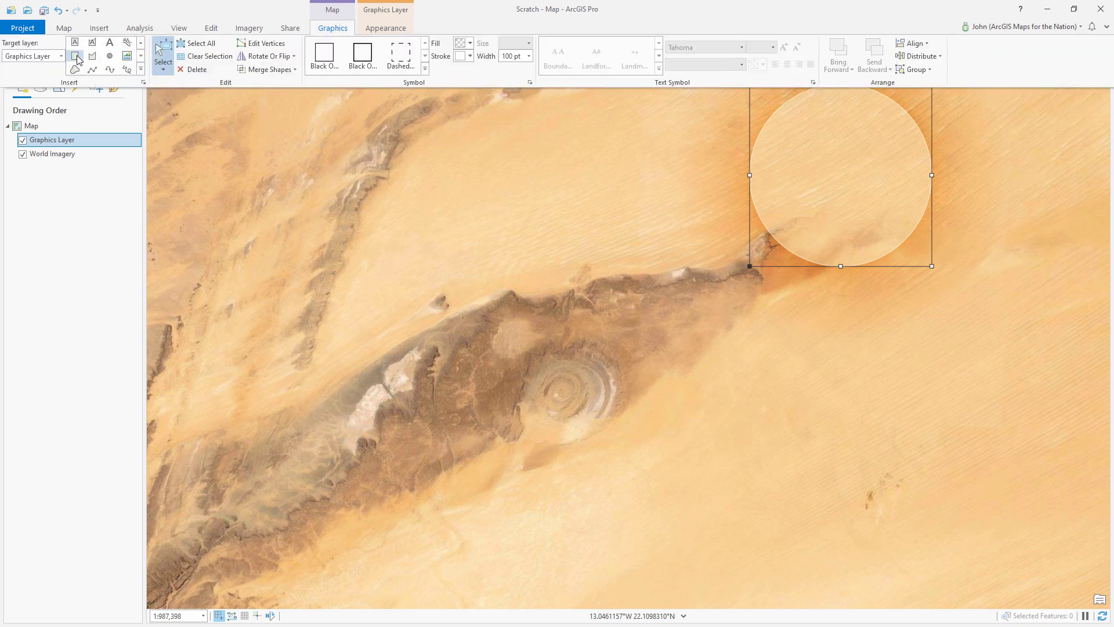
left_click(75, 58)
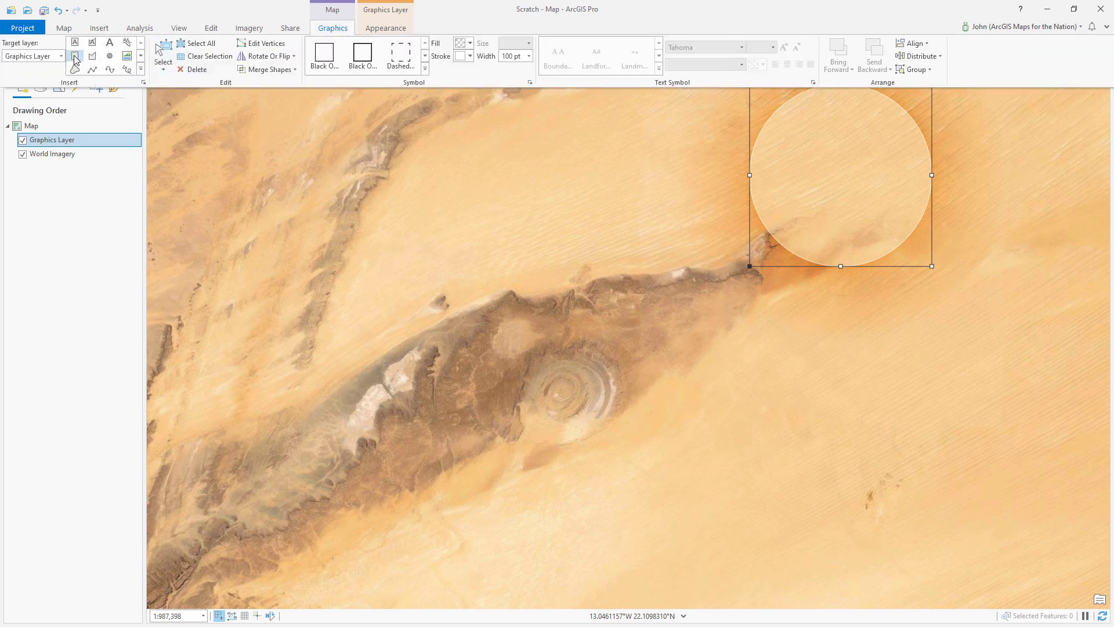
left_click(59, 241)
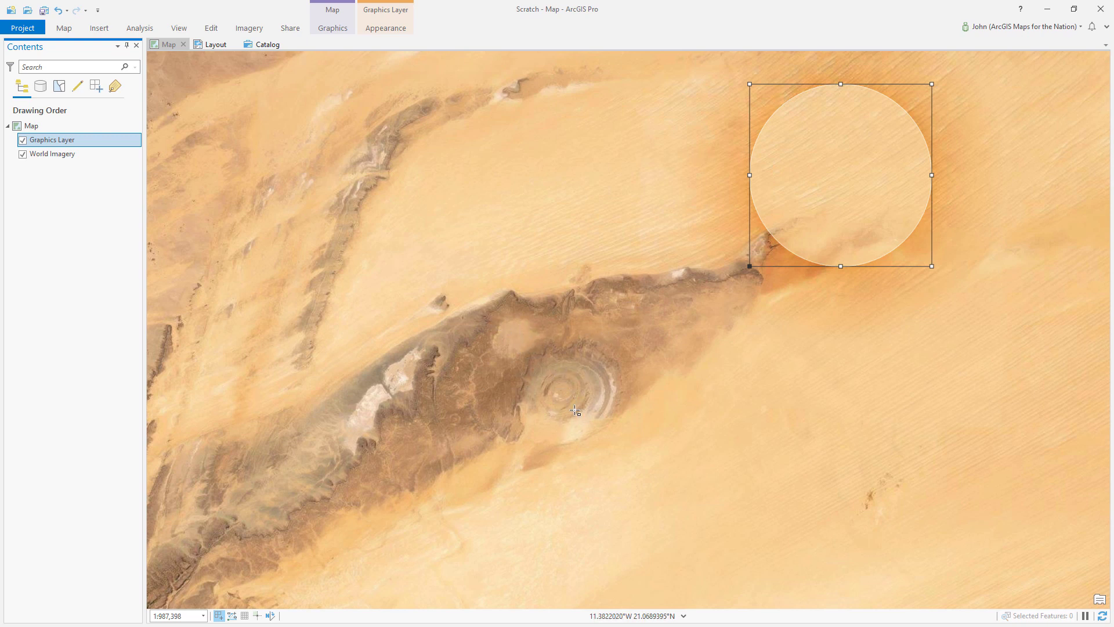
left_click_drag(485, 316, 642, 480)
scroll(703, 439, "up", 2)
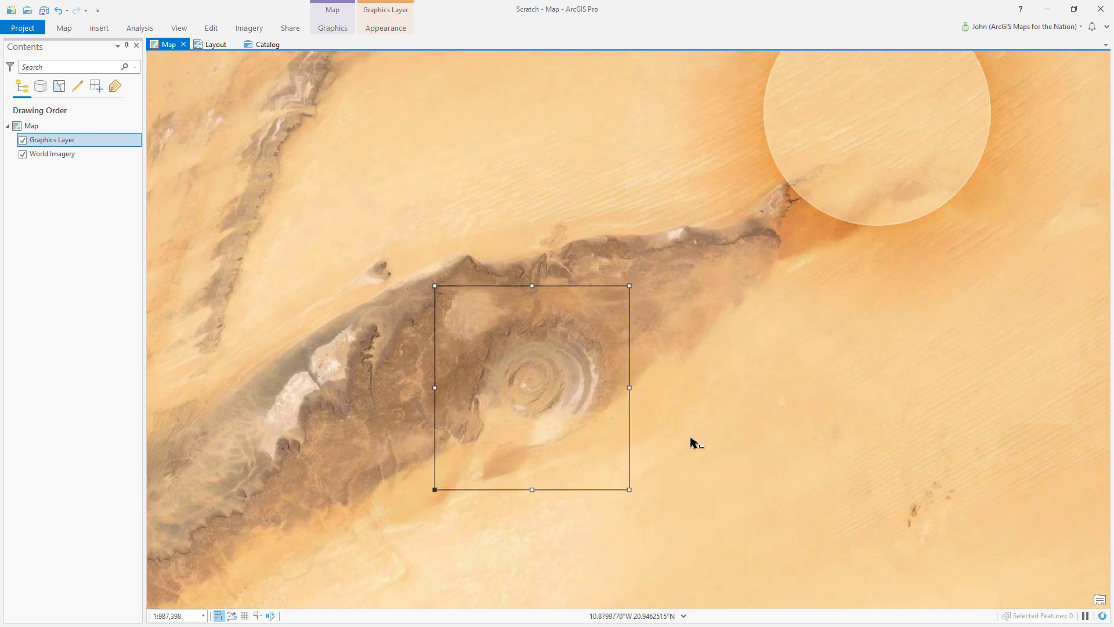
scroll(496, 524, "up", 2)
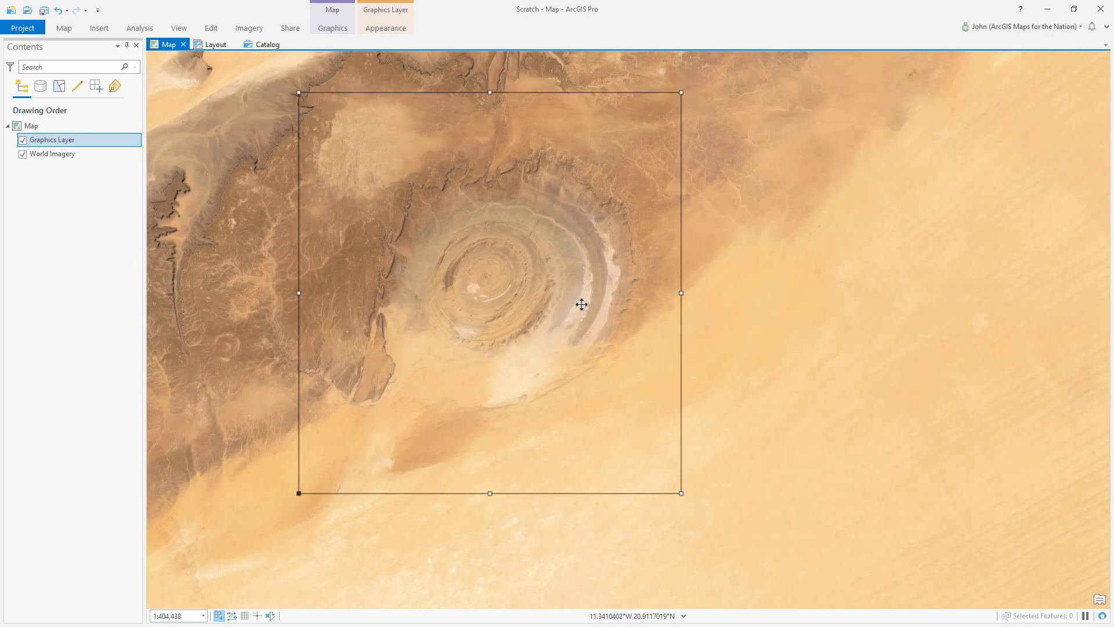
left_click_drag(726, 273, 720, 297)
scroll(715, 307, "down", 2)
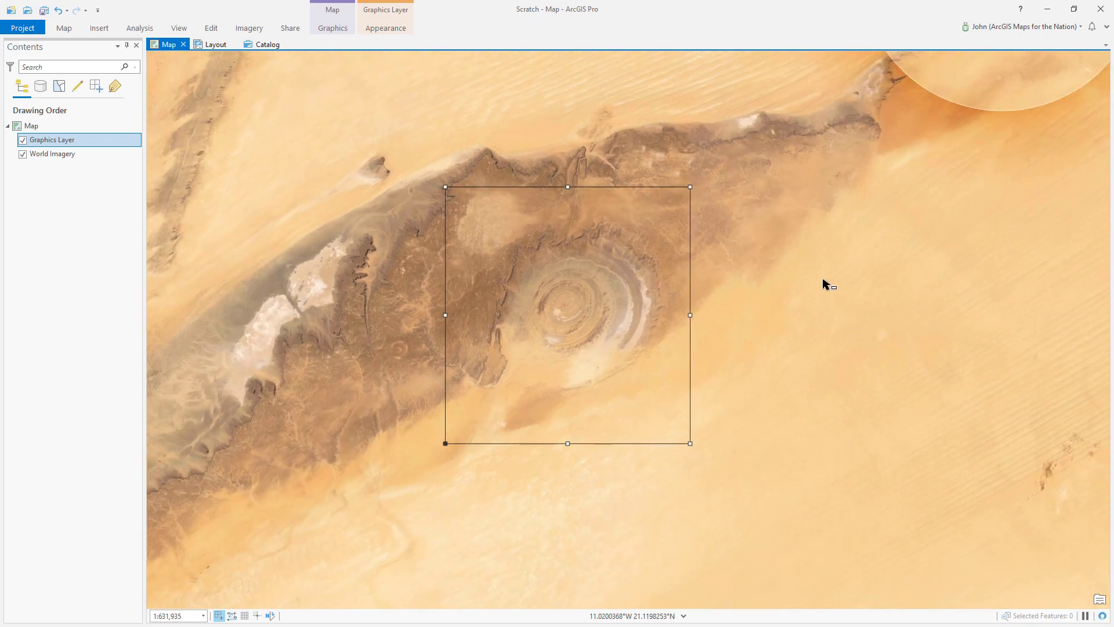
scroll(817, 279, "up", 2)
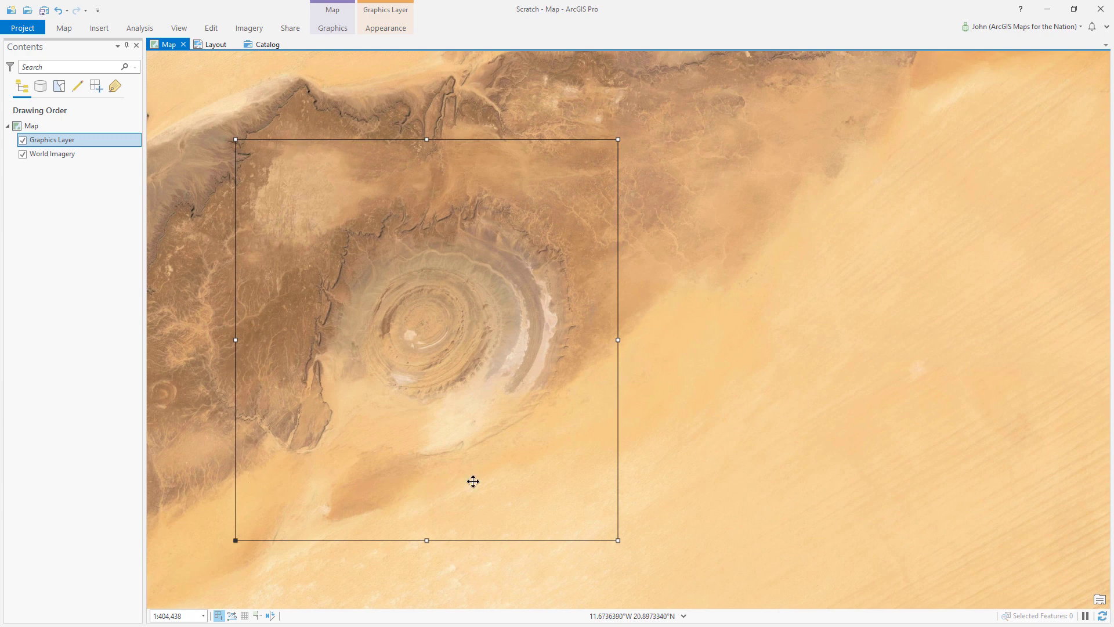
Apply the saved CalloutAreaOfInterestFade symbol to the rectangle.
left_click(332, 29)
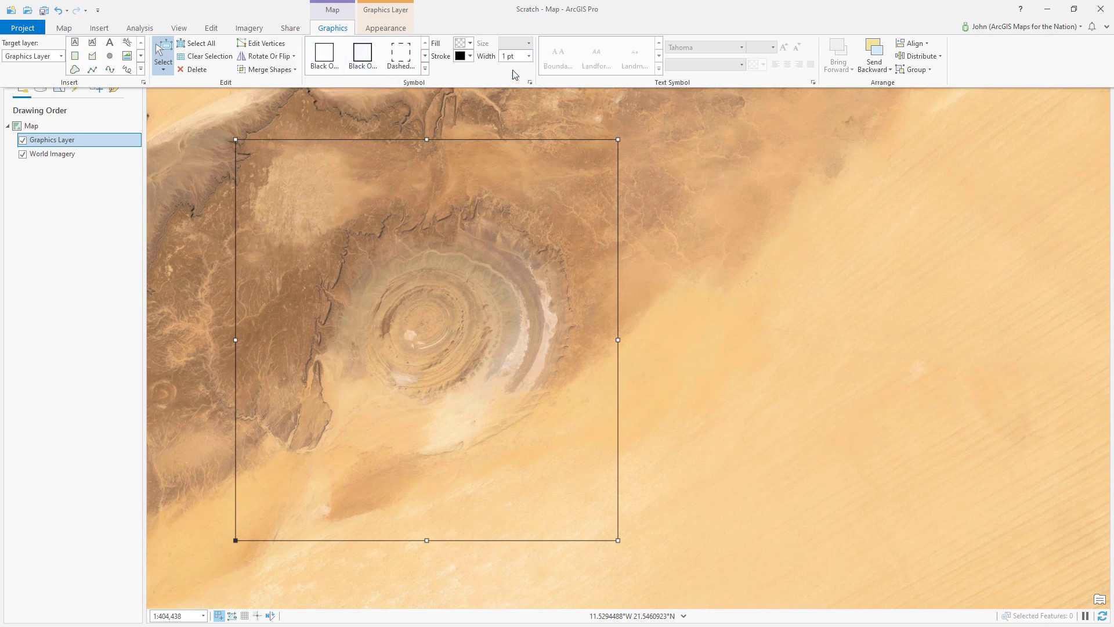
left_click(425, 71)
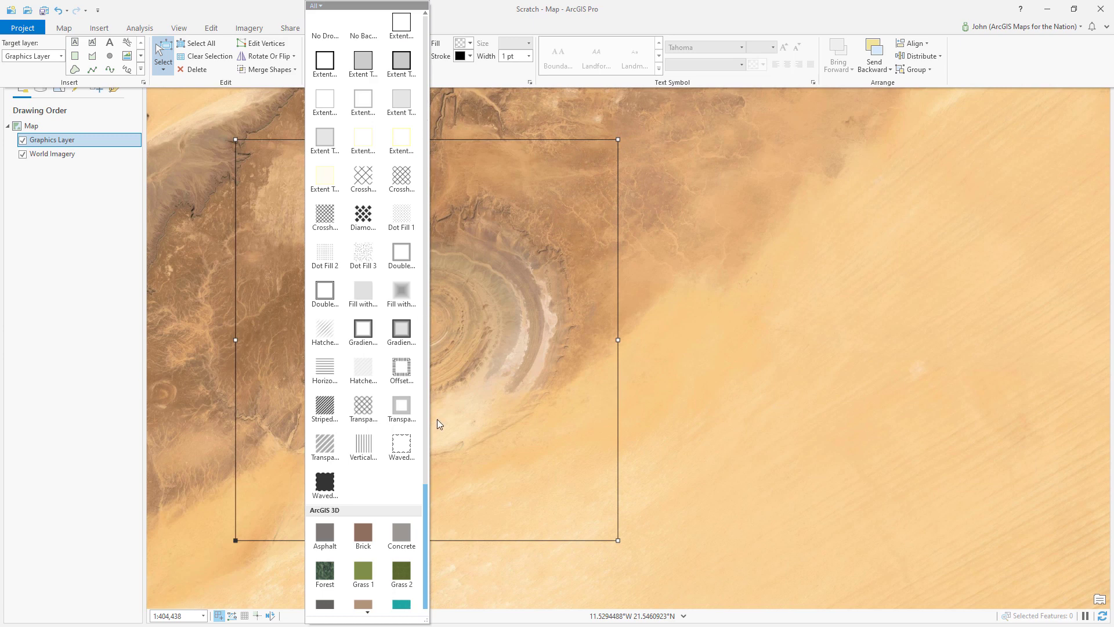
scroll(388, 486, "down", 1)
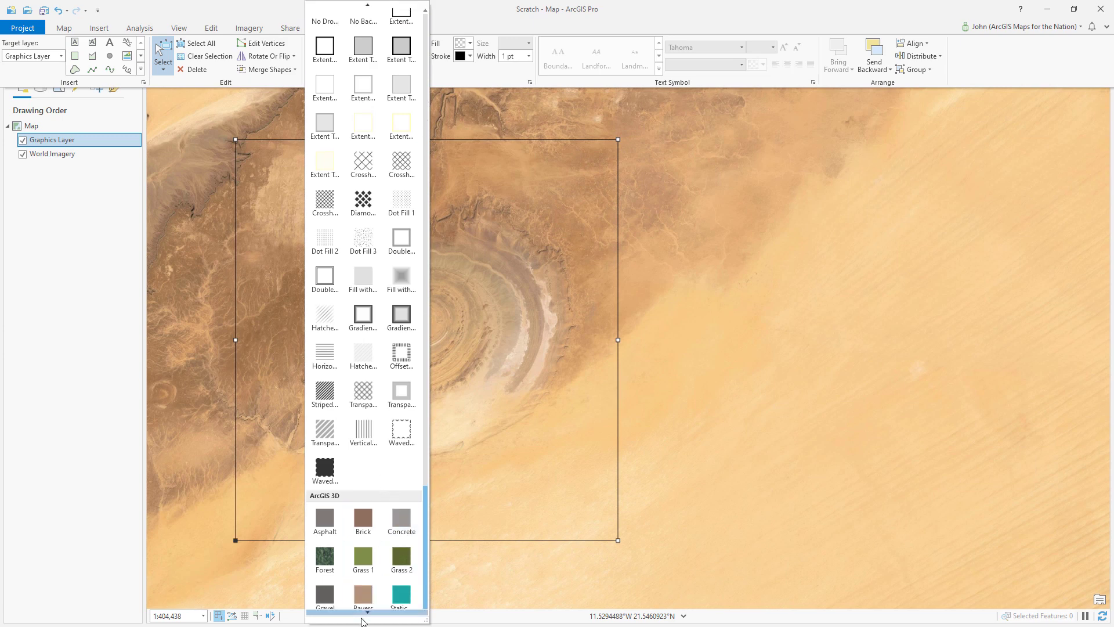
scroll(383, 498, "down", 3)
mouse_move(366, 613)
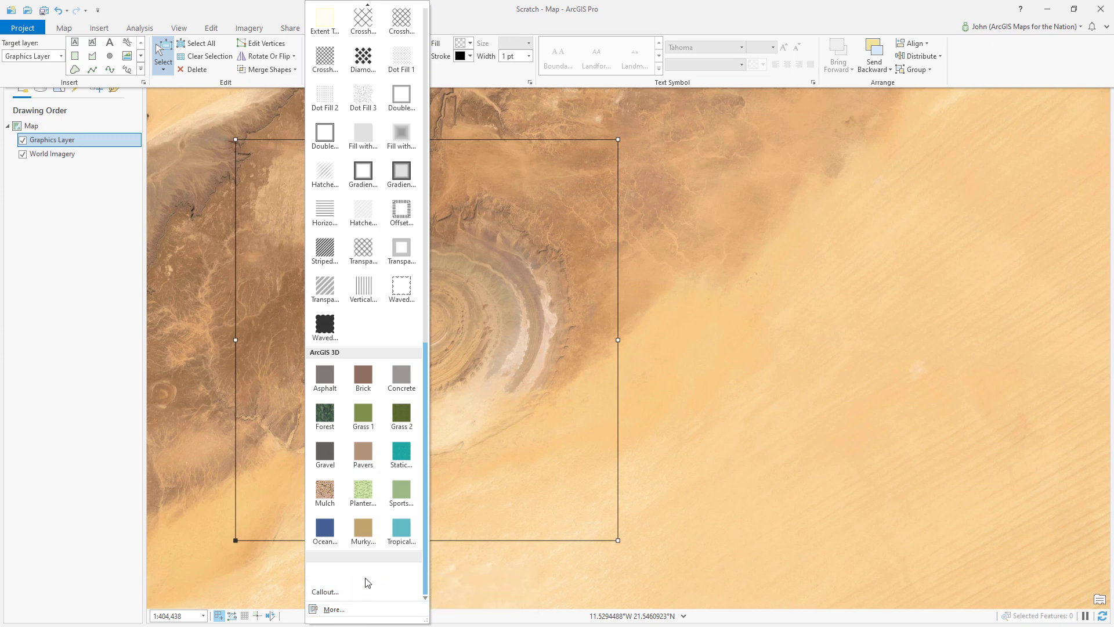
left_click(326, 581)
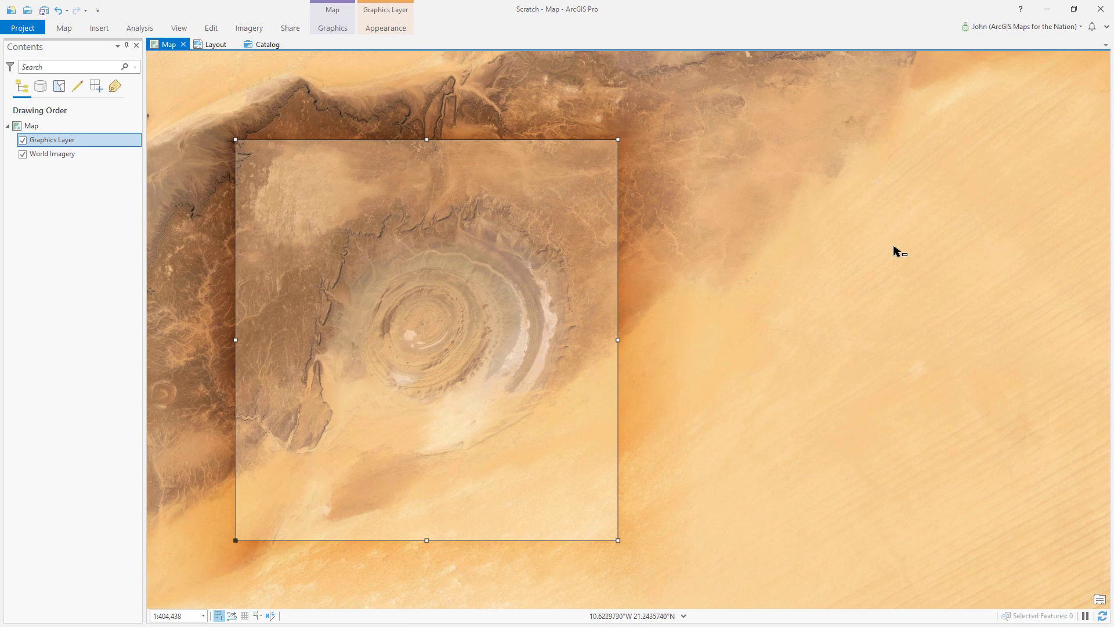
Shrink the rectangle to a nearly square frame around the ring-shaped formation, and deselect it.
left_click_drag(617, 542, 605, 528)
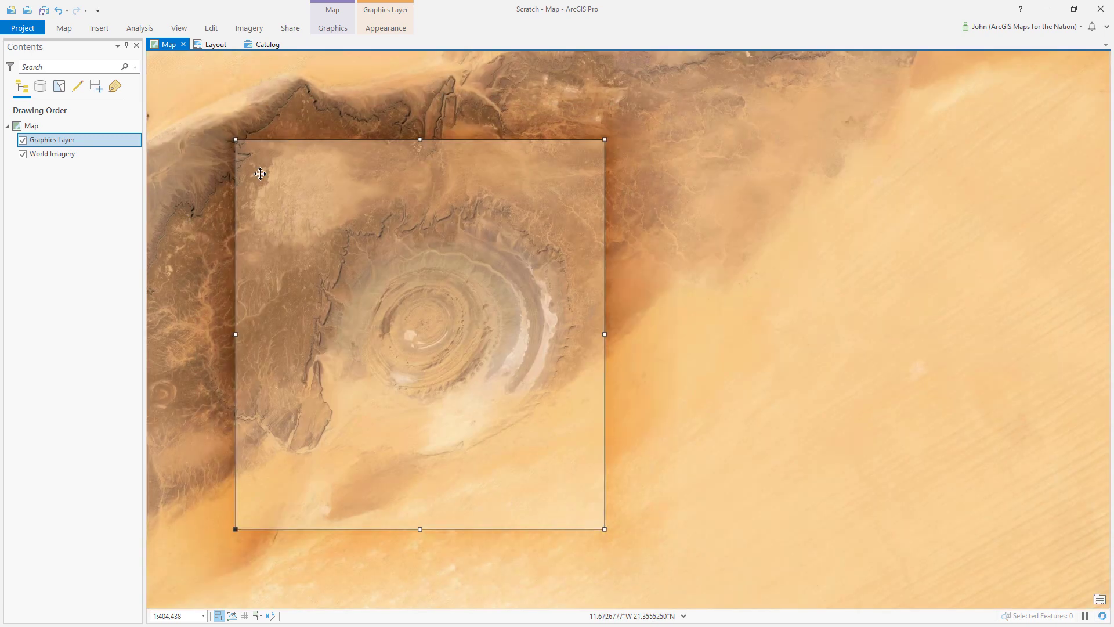
left_click_drag(236, 140, 265, 156)
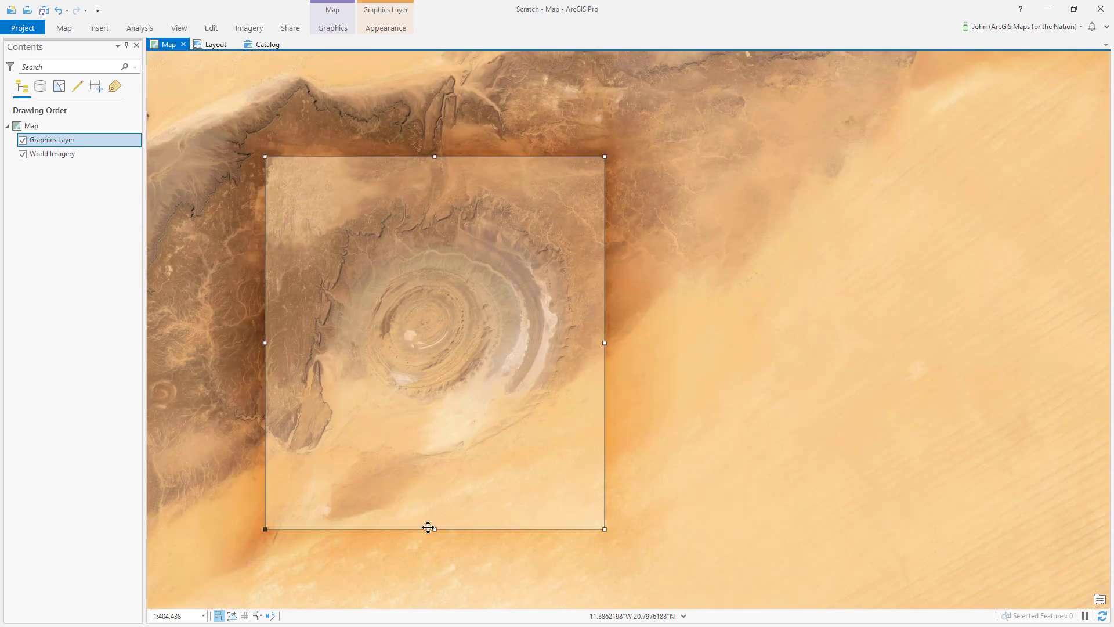
left_click_drag(434, 527, 435, 500)
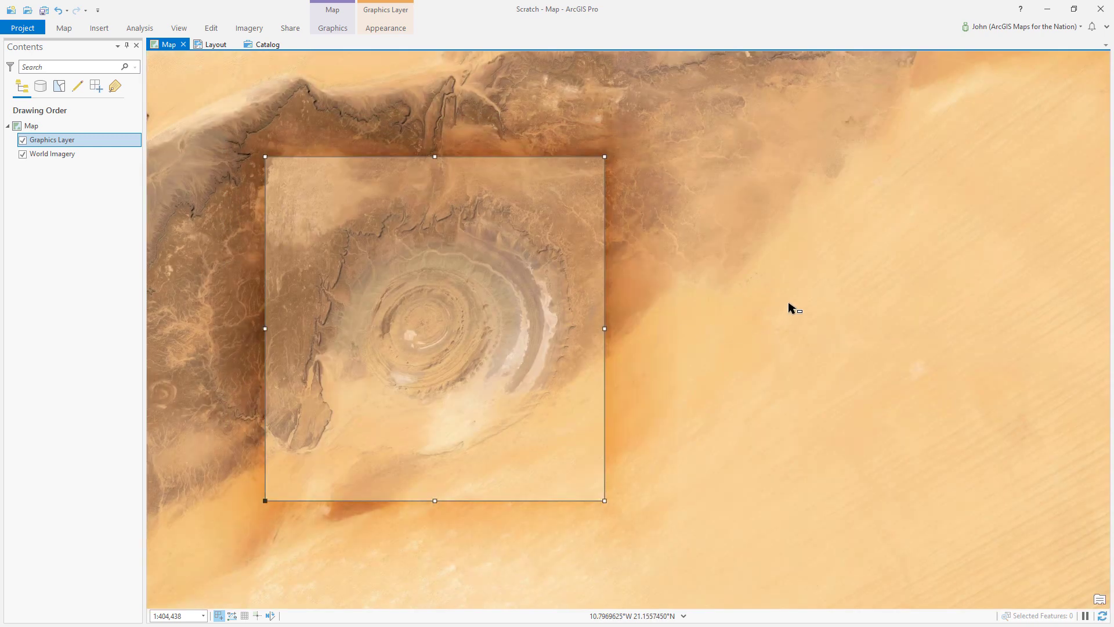
left_click(791, 306)
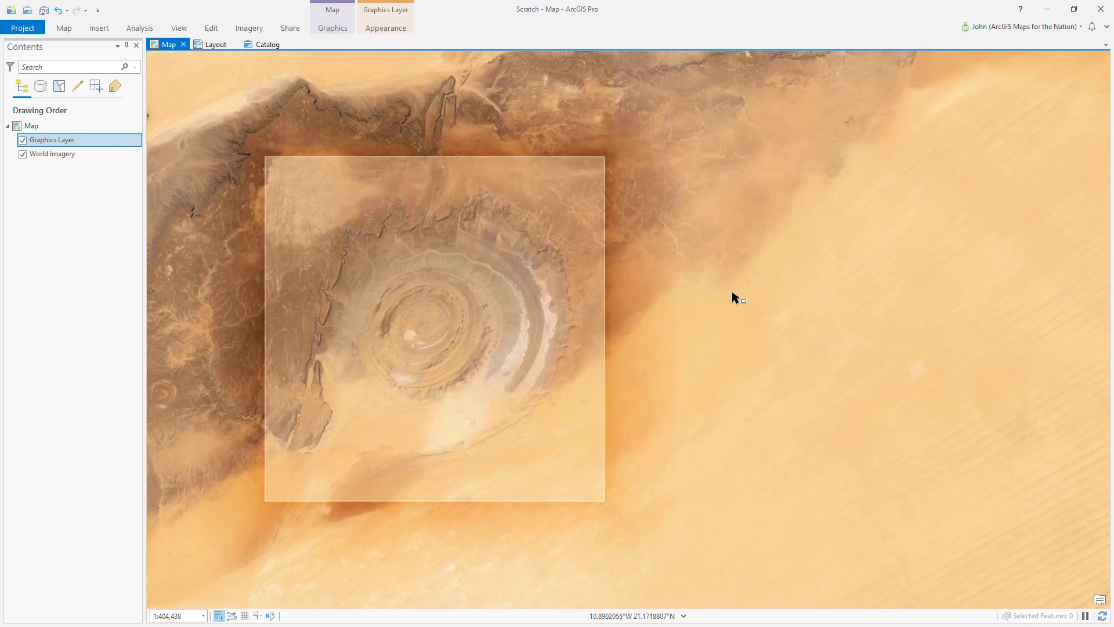
Delete the circle graphic northeast of the ring-shaped formation, keeping only the rectangle callout.
scroll(437, 338, "down", 2)
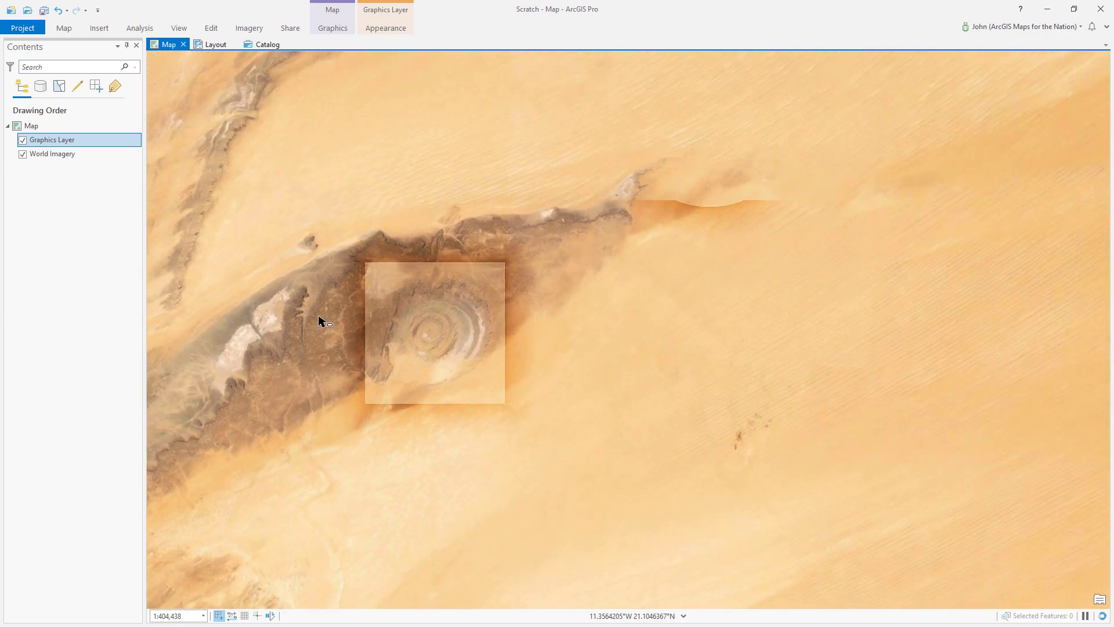
left_click(705, 211)
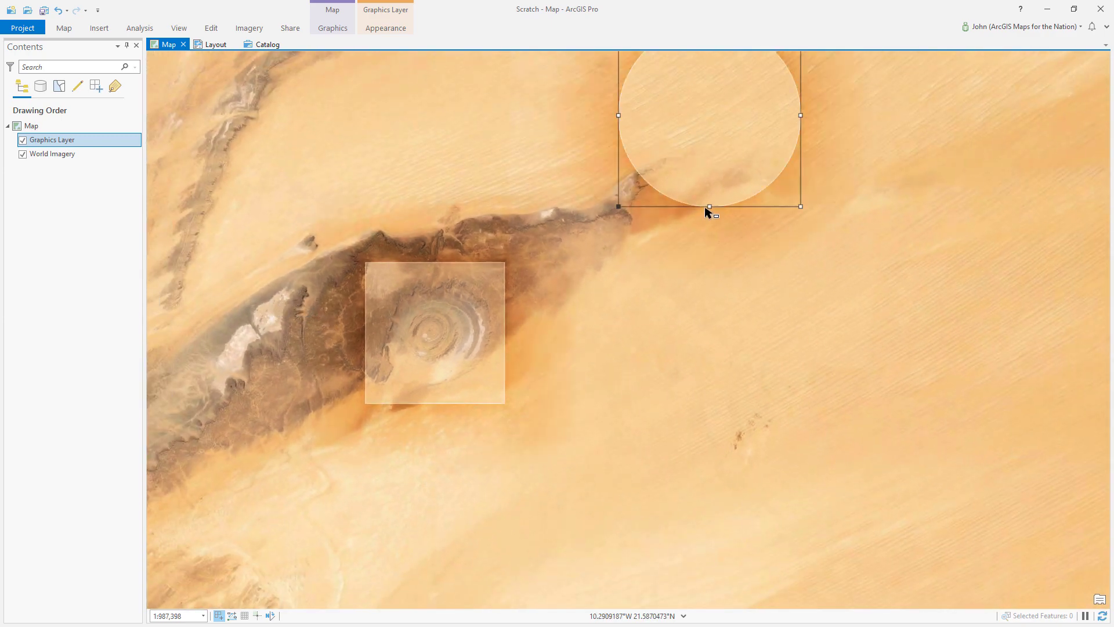
scroll(631, 420, "down", 1)
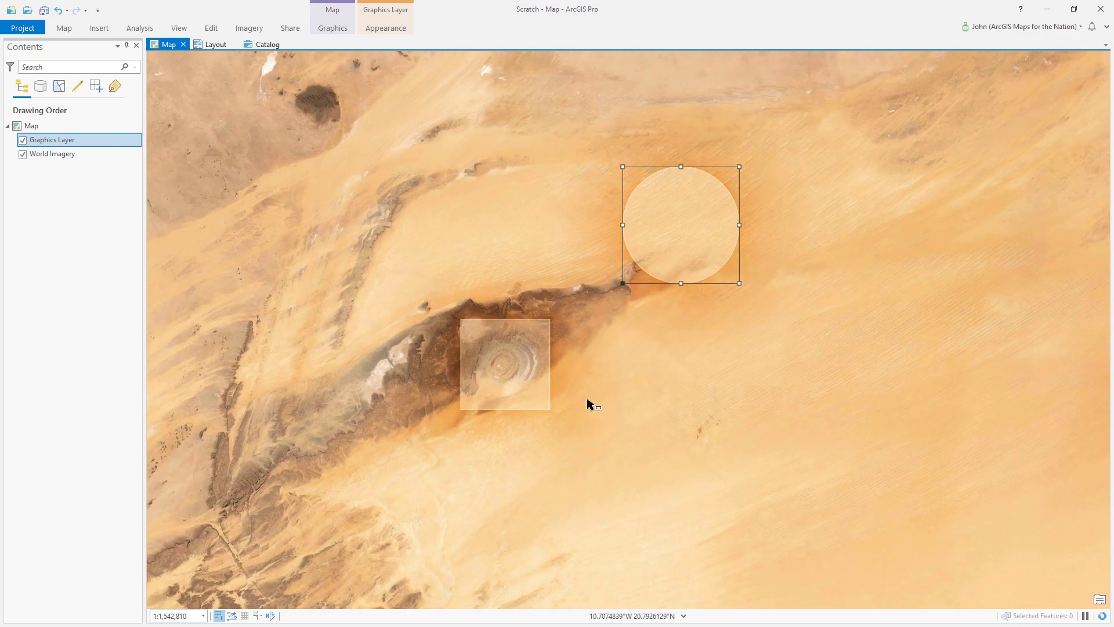
scroll(535, 440, "down", 2)
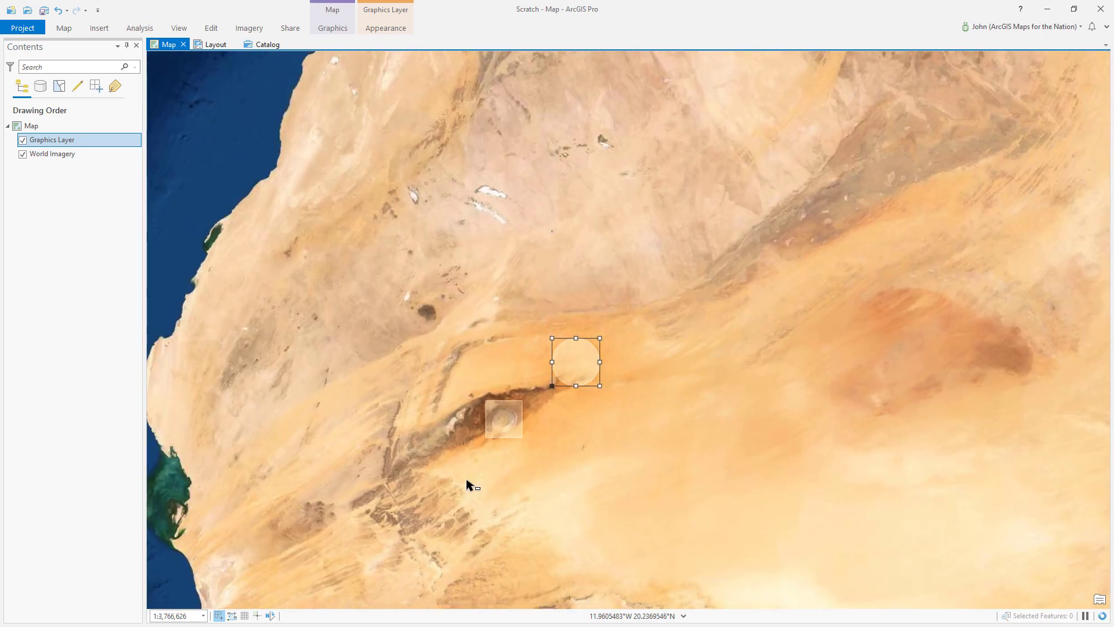
key("Delete")
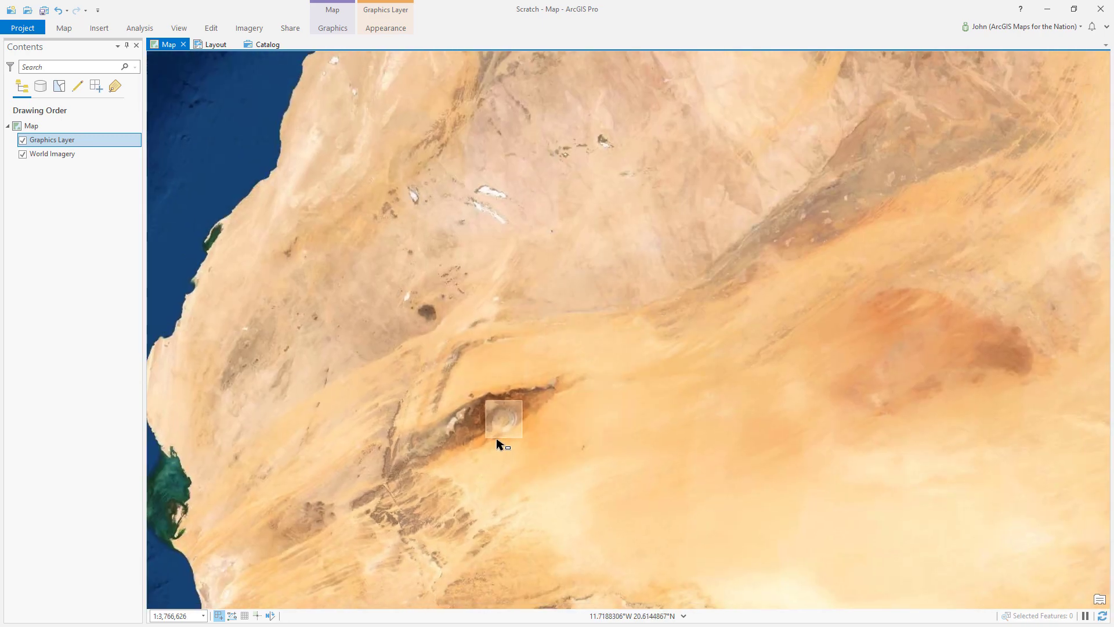
Select the rectangle graphic around the ring-shaped formation.
scroll(503, 432, "up", 4)
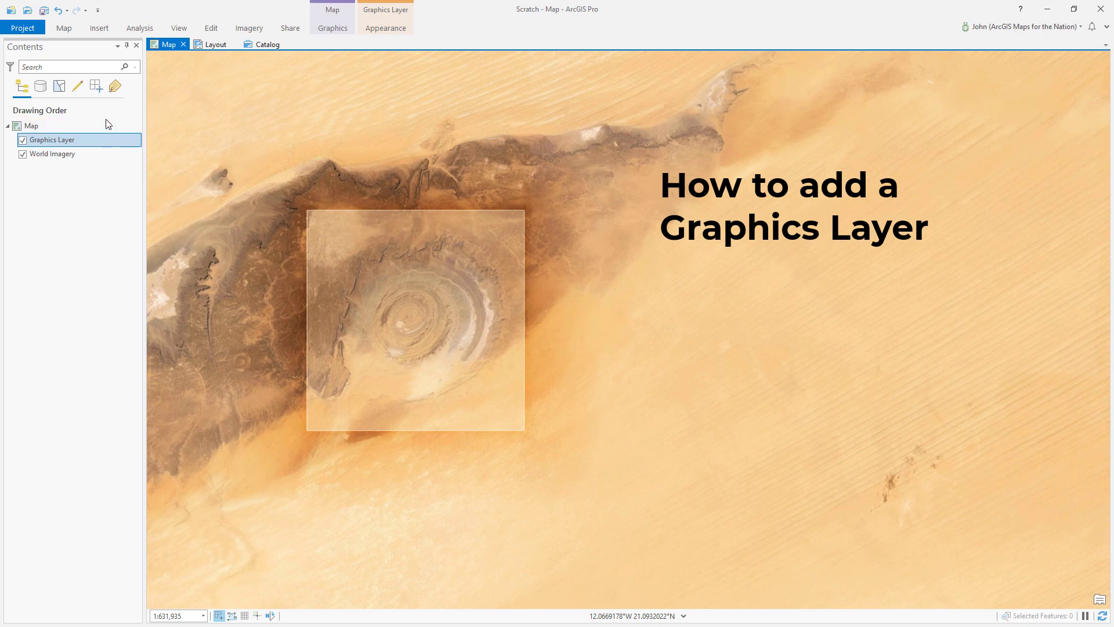
left_click(367, 208)
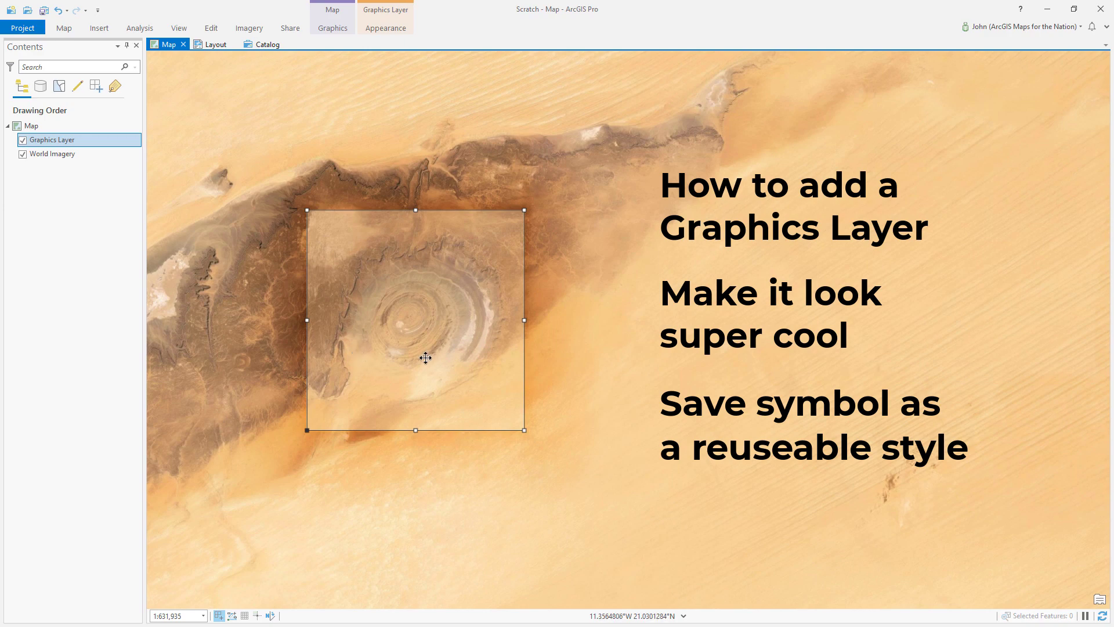
left_click(94, 343)
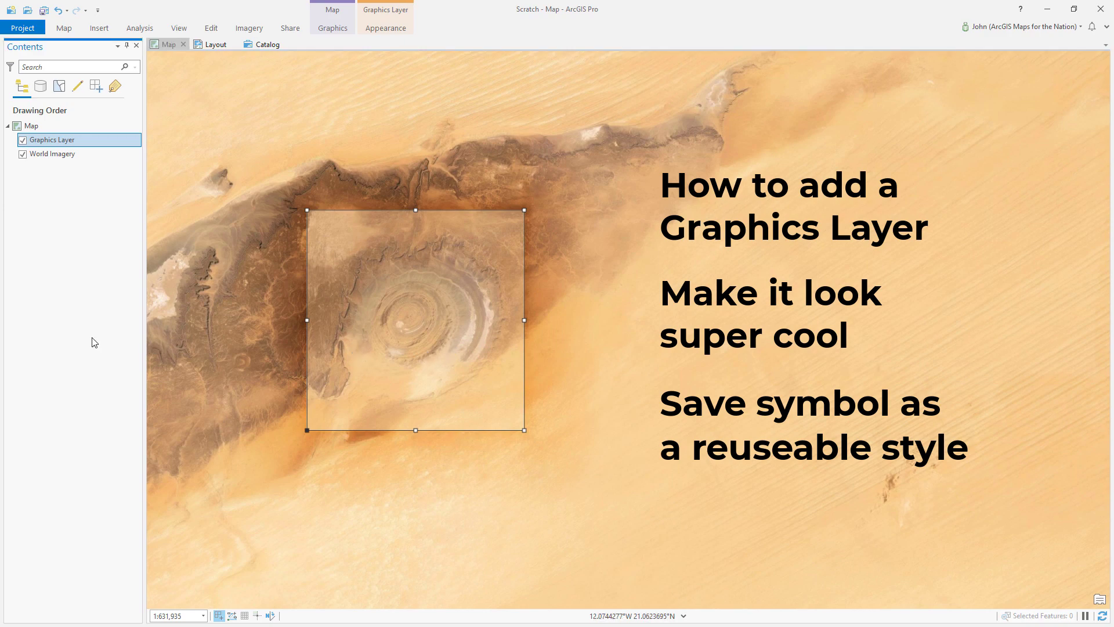